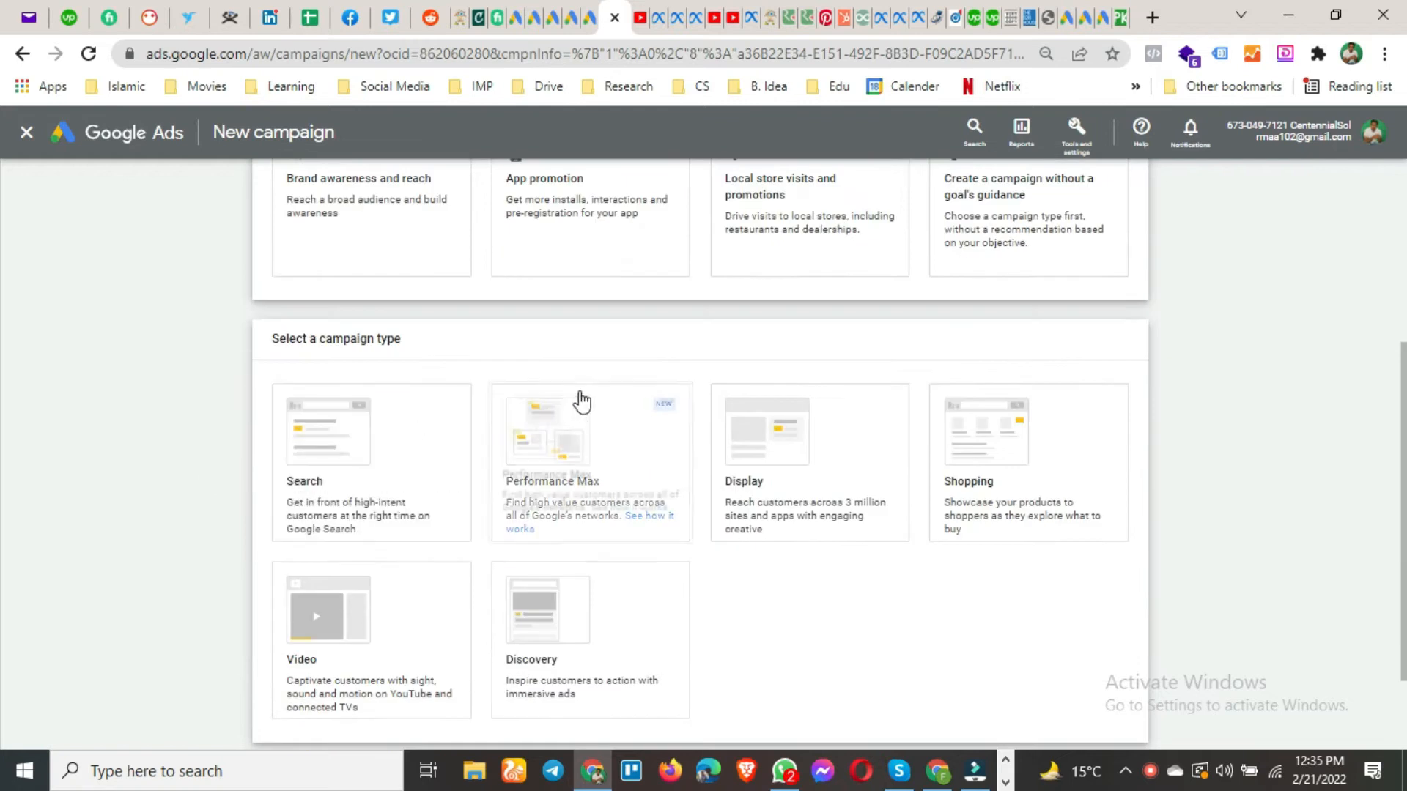
Choose Search as the campaign type.
{"action": "left_click", "coordinate": [327, 386]}
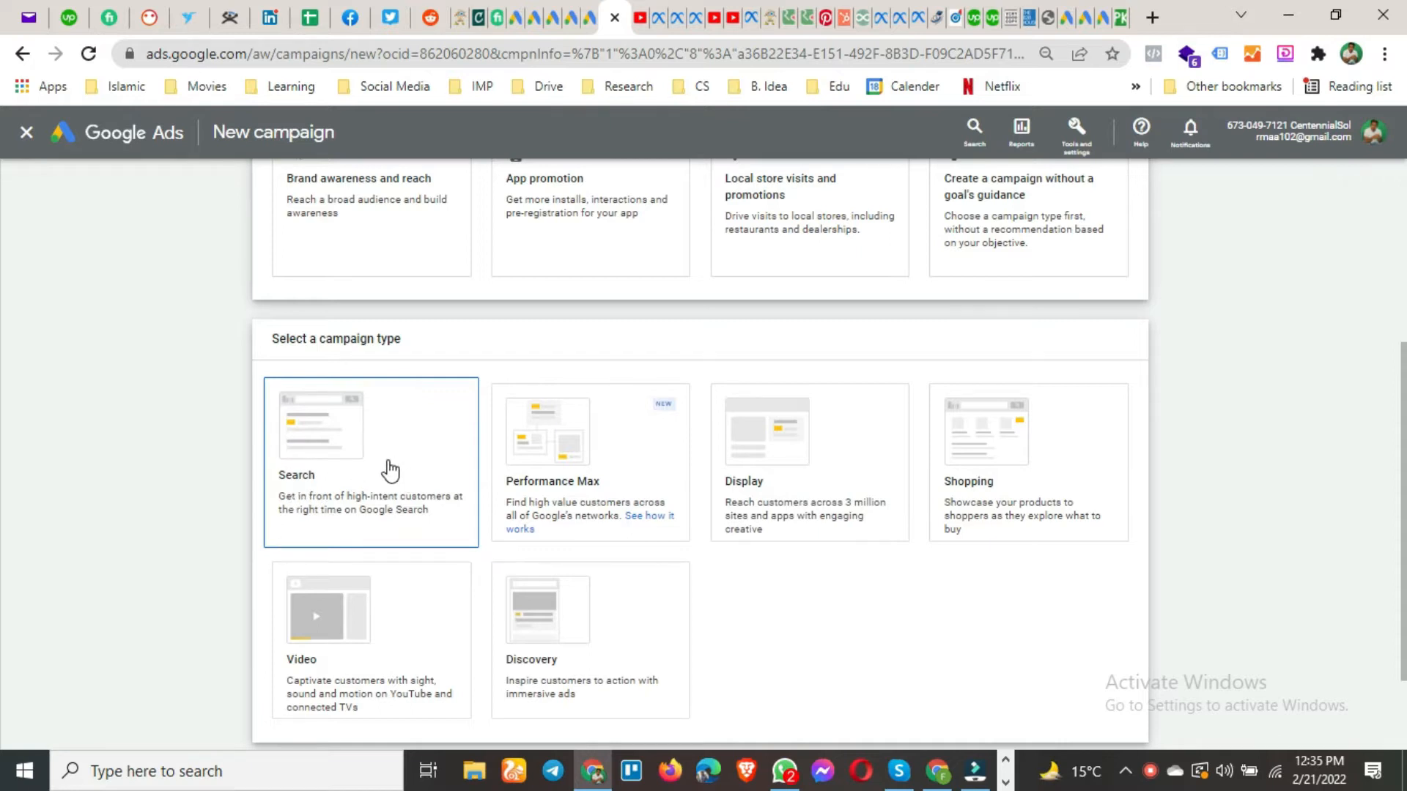
{"action": "left_click", "coordinate": [276, 417]}
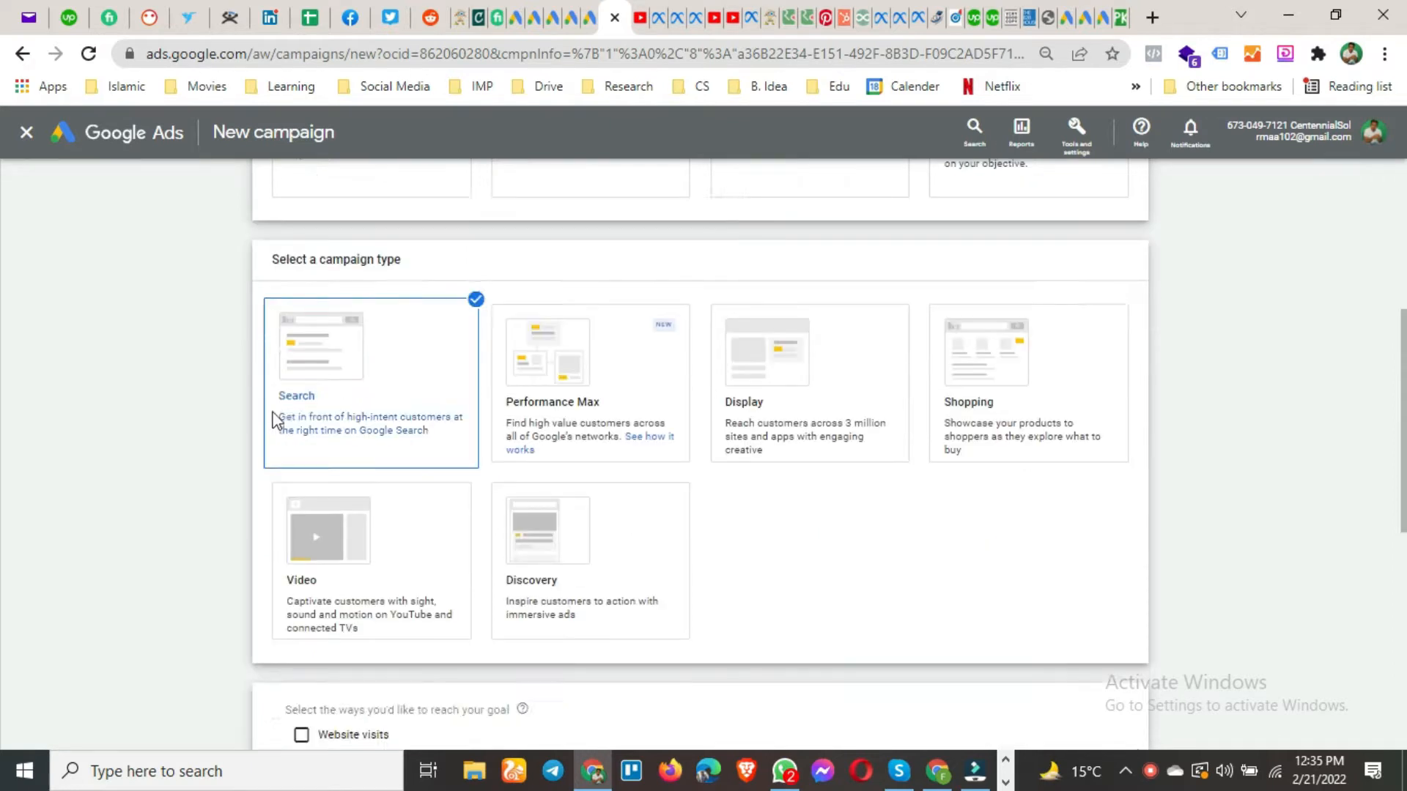
{"action": "scroll", "coordinate": [233, 413], "scroll_direction": "up", "scroll_amount": 1}
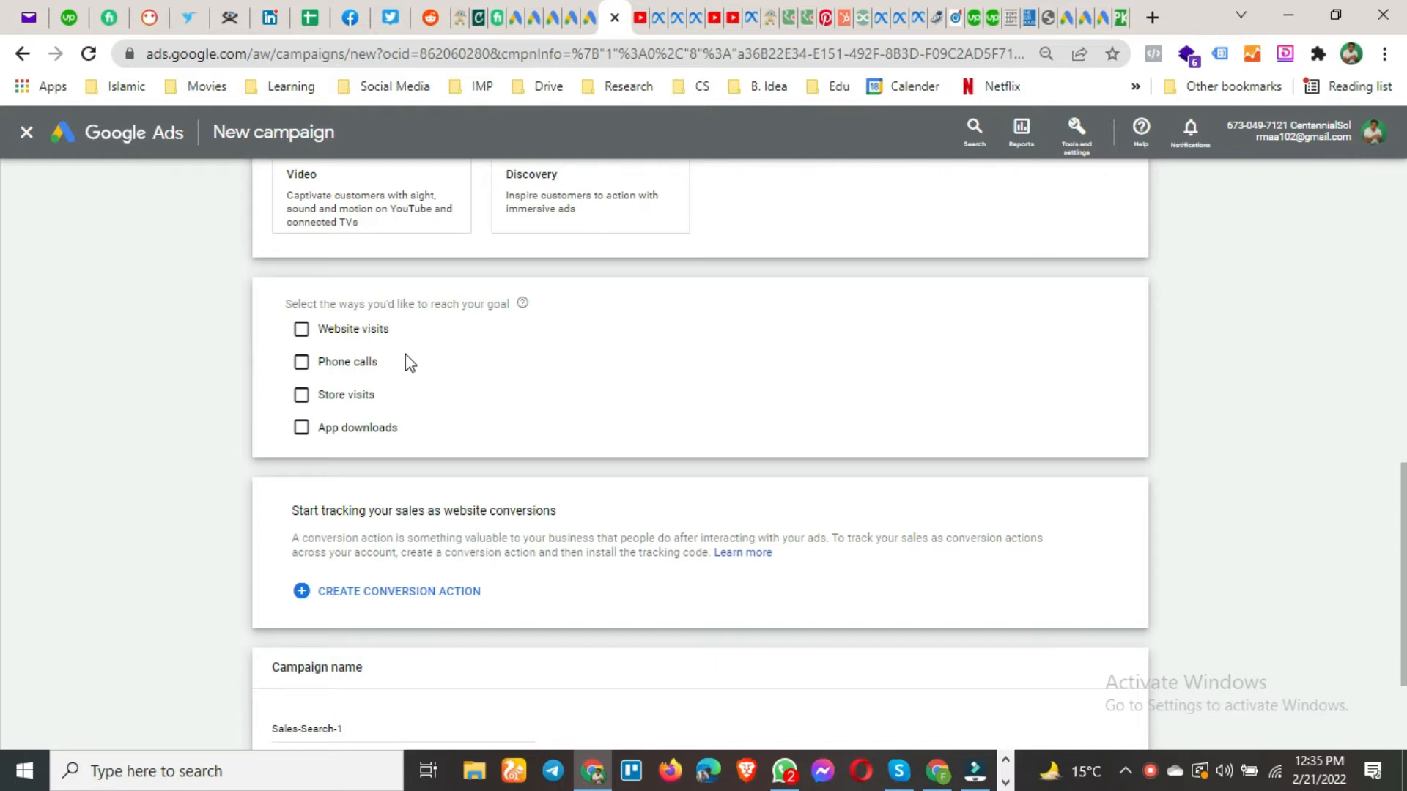
{"action": "scroll", "coordinate": [399, 389], "scroll_direction": "down", "scroll_amount": 1}
{"action": "scroll", "coordinate": [396, 407], "scroll_direction": "up", "scroll_amount": 2}
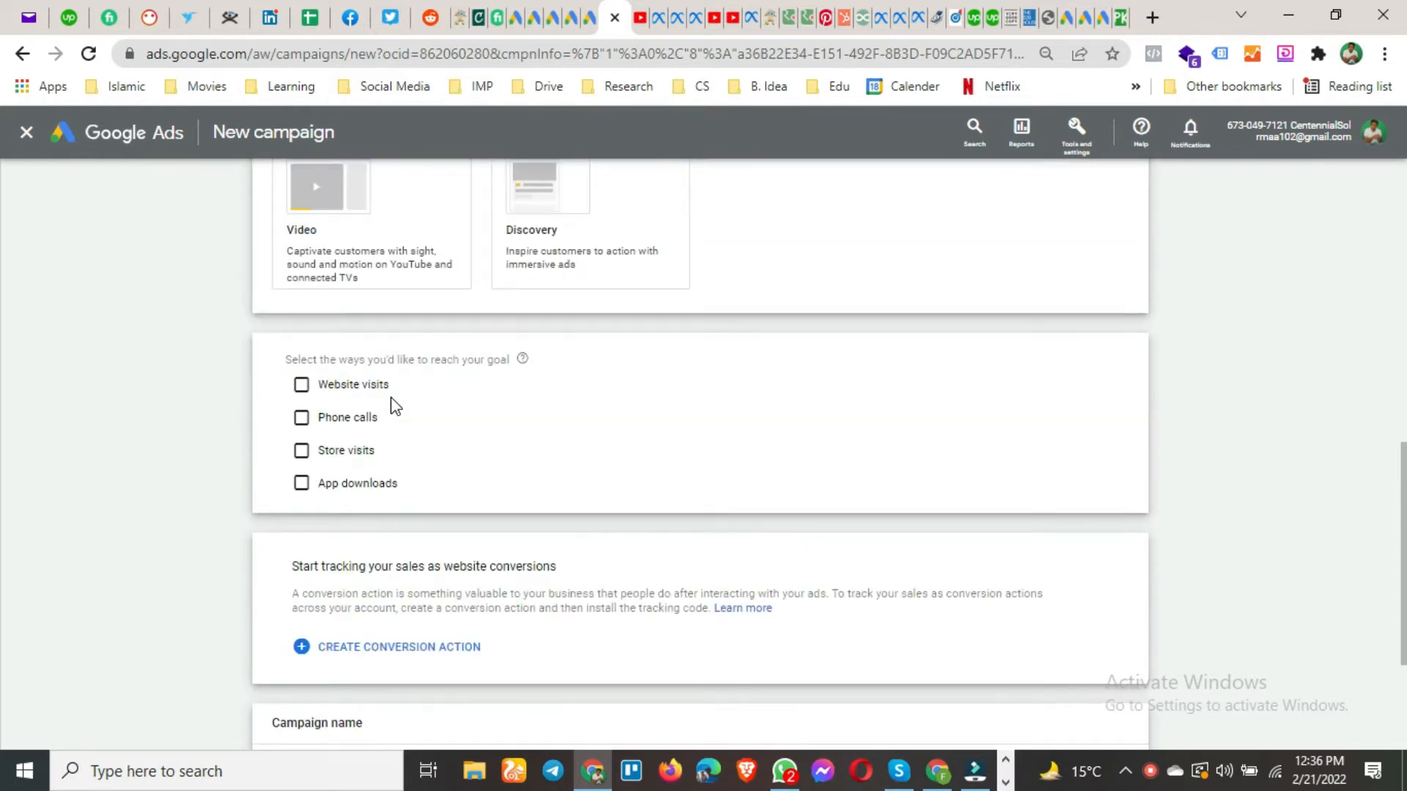
{"action": "left_click", "coordinate": [303, 387]}
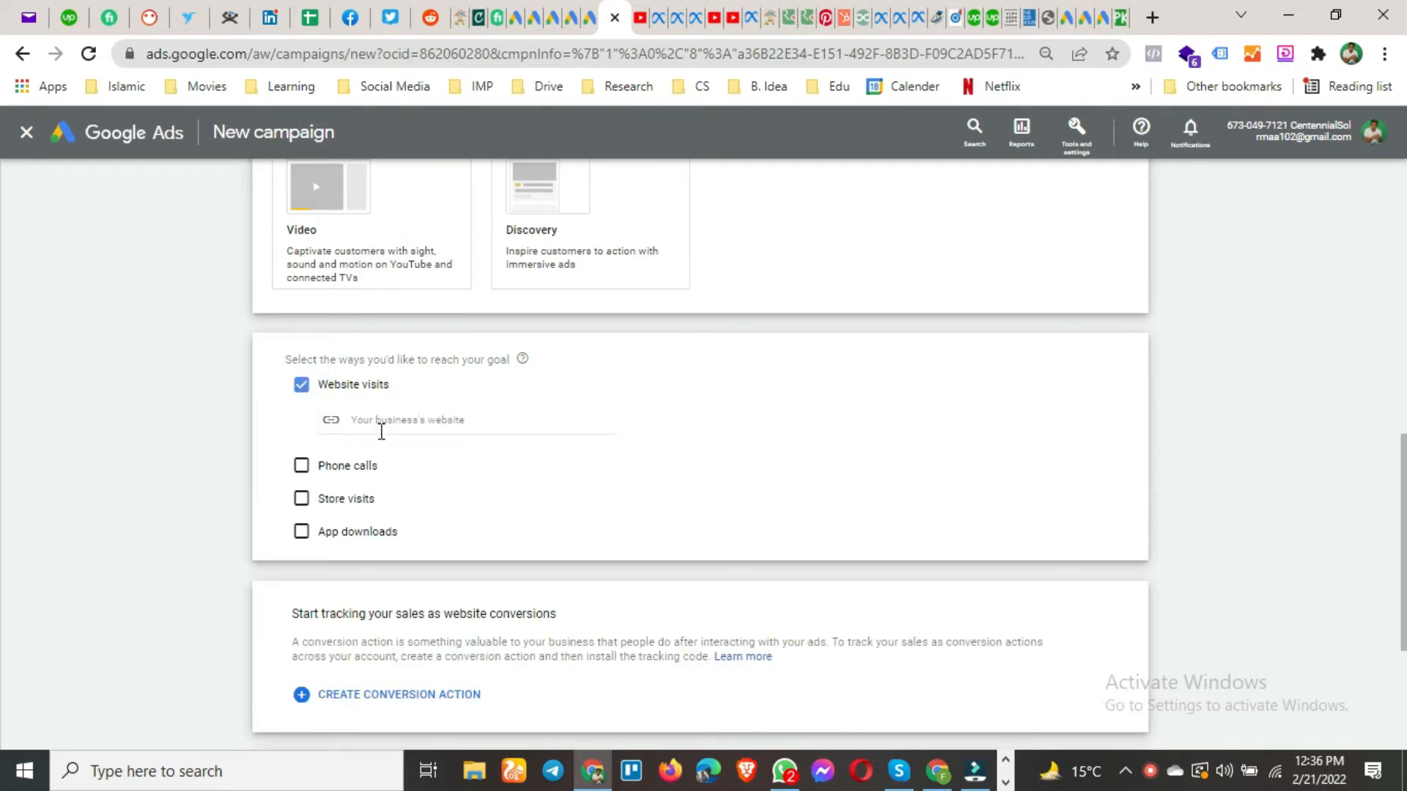
{"action": "left_click", "coordinate": [448, 425]}
{"action": "type", "text": "www.centennialsol.com"}
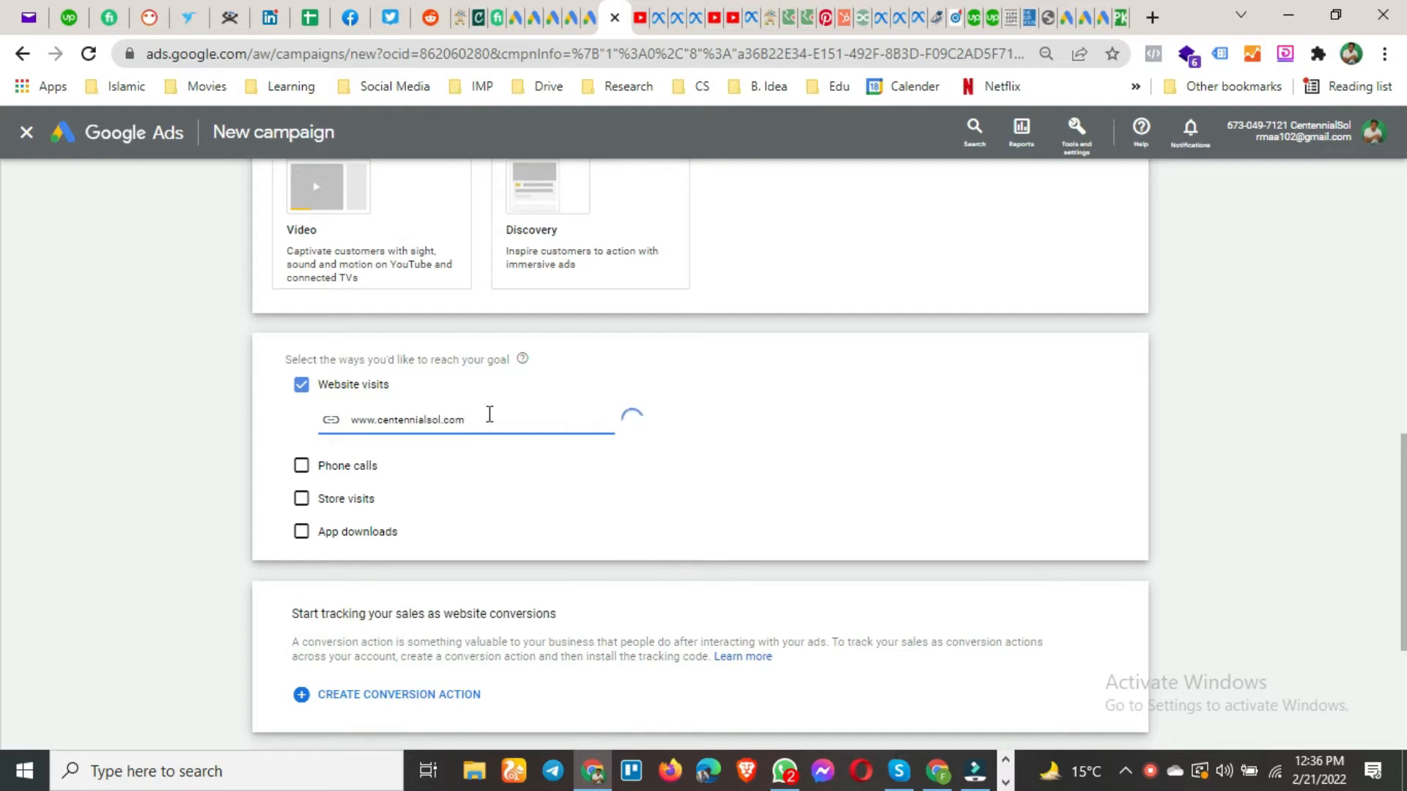
{"action": "scroll", "coordinate": [367, 512], "scroll_direction": "down", "scroll_amount": 3}
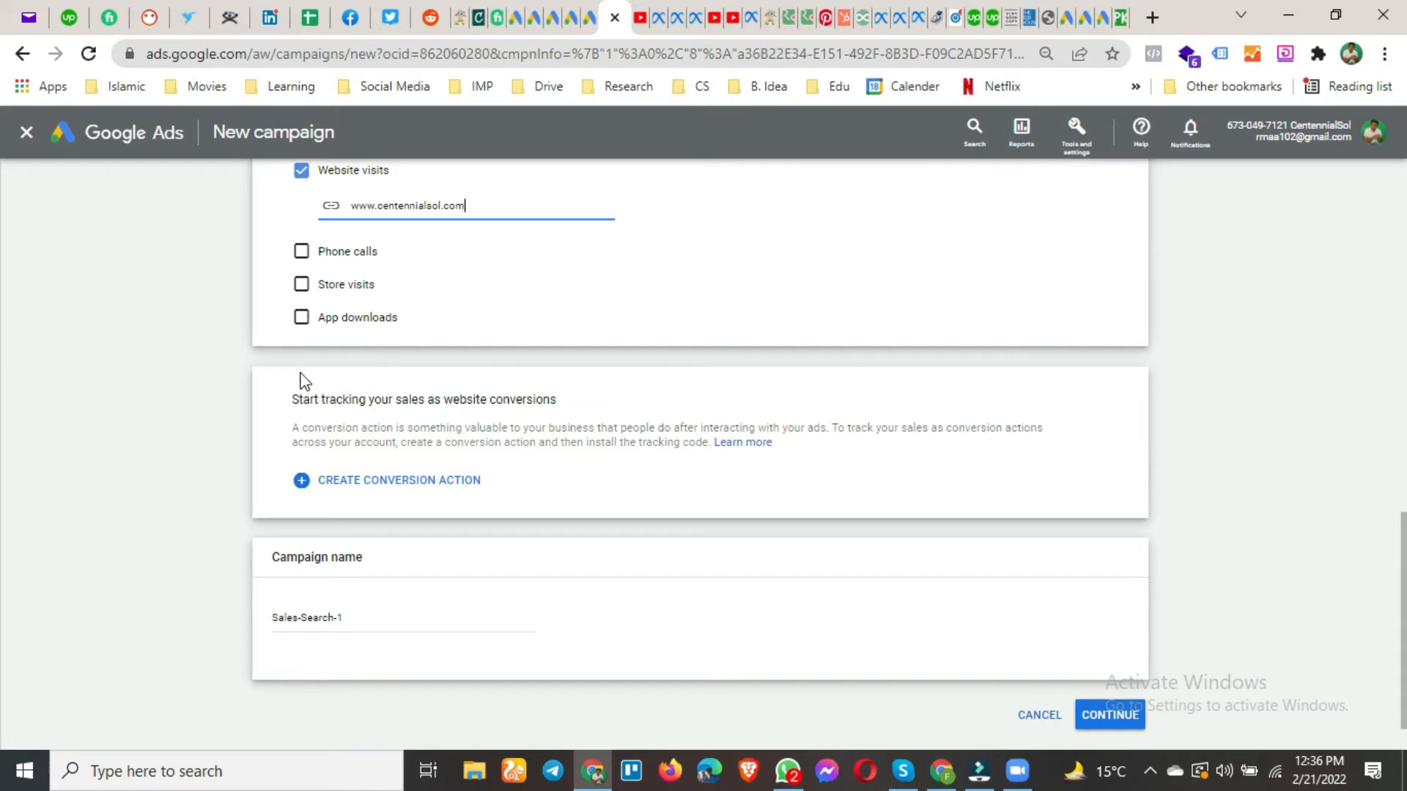
Keep the campaign name Sales-Search-1 and continue to the budget and bidding settings.
{"action": "left_click_drag", "start_coordinate": [614, 427], "coordinate": [306, 389]}
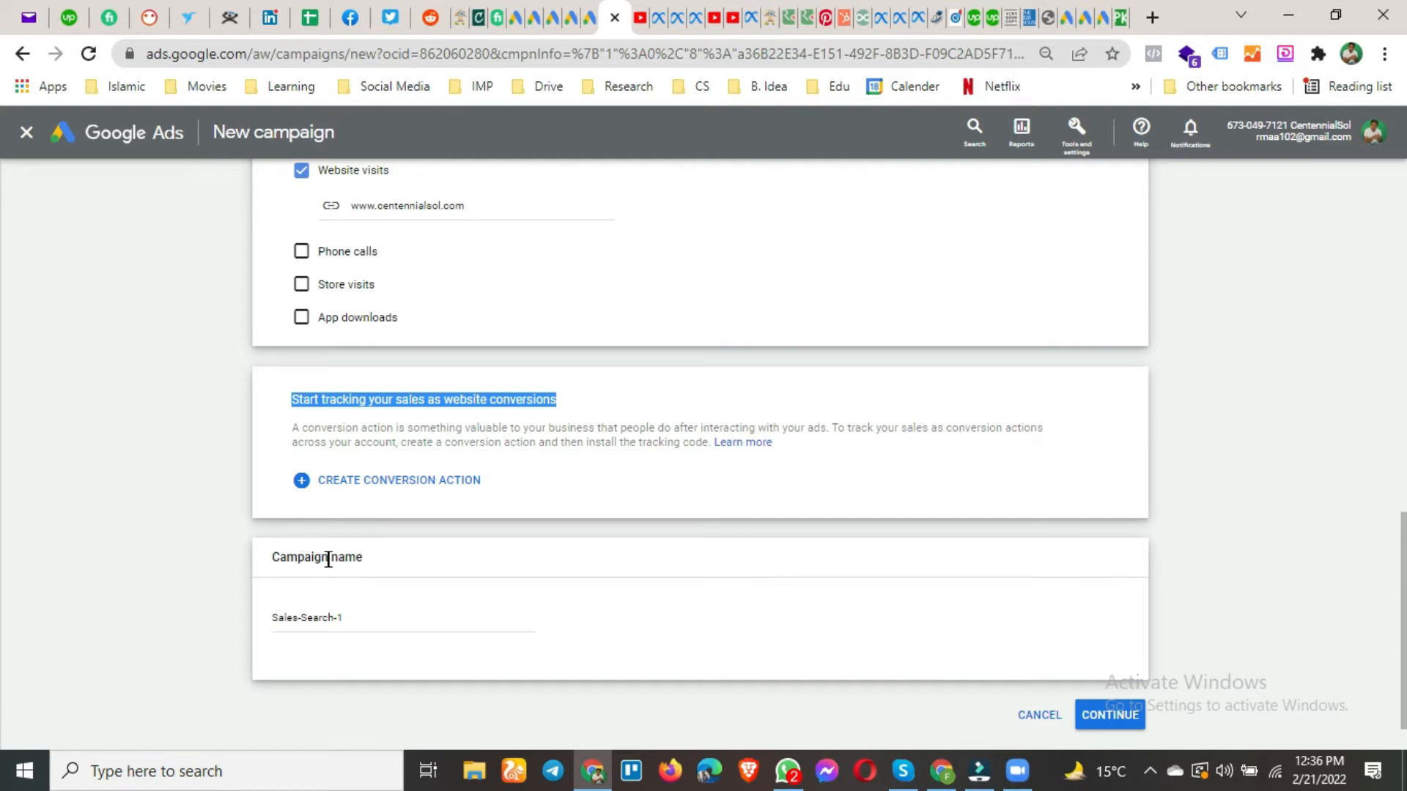
{"action": "left_click_drag", "start_coordinate": [390, 623], "coordinate": [258, 625]}
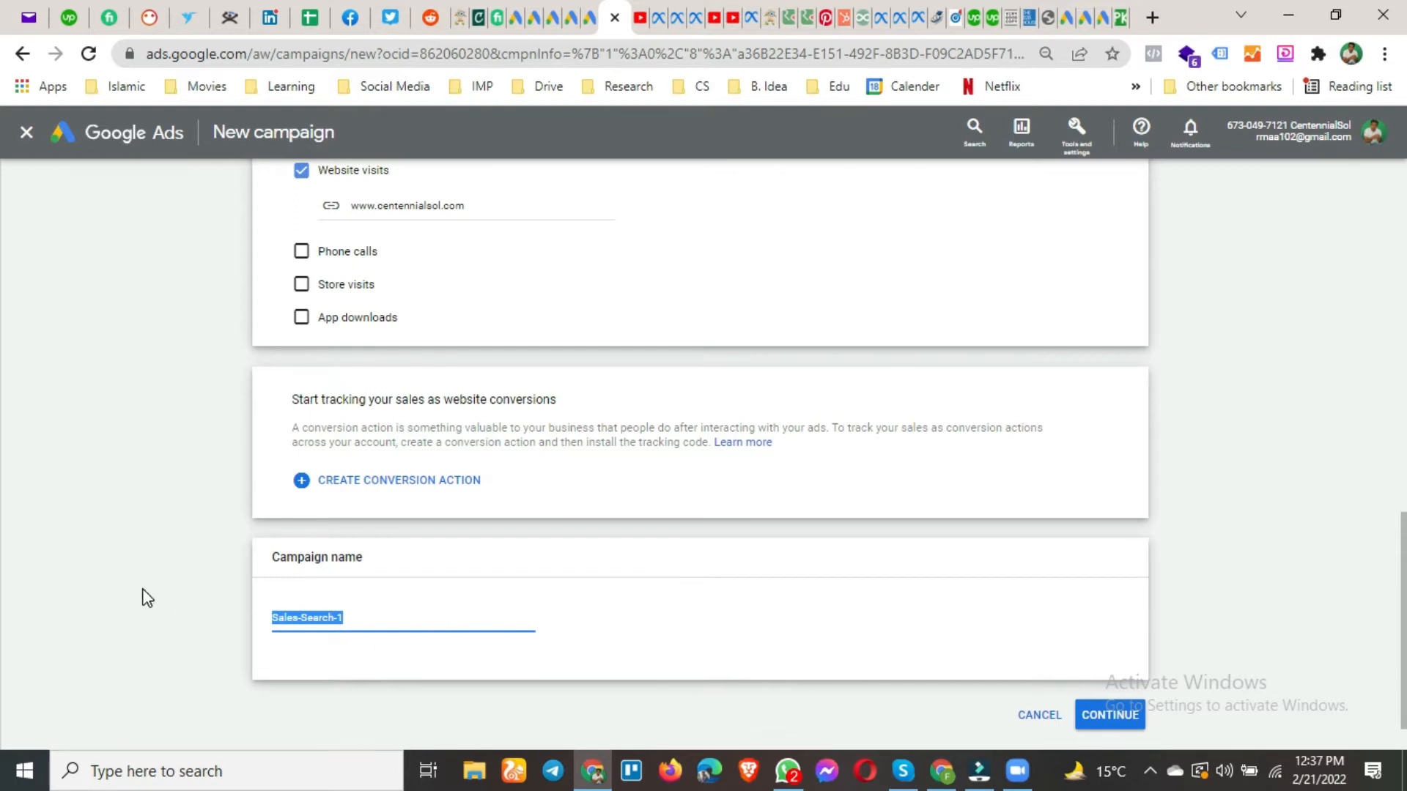
{"action": "scroll", "coordinate": [147, 597], "scroll_direction": "up", "scroll_amount": 15}
{"action": "scroll", "coordinate": [147, 597], "scroll_direction": "down", "scroll_amount": 15}
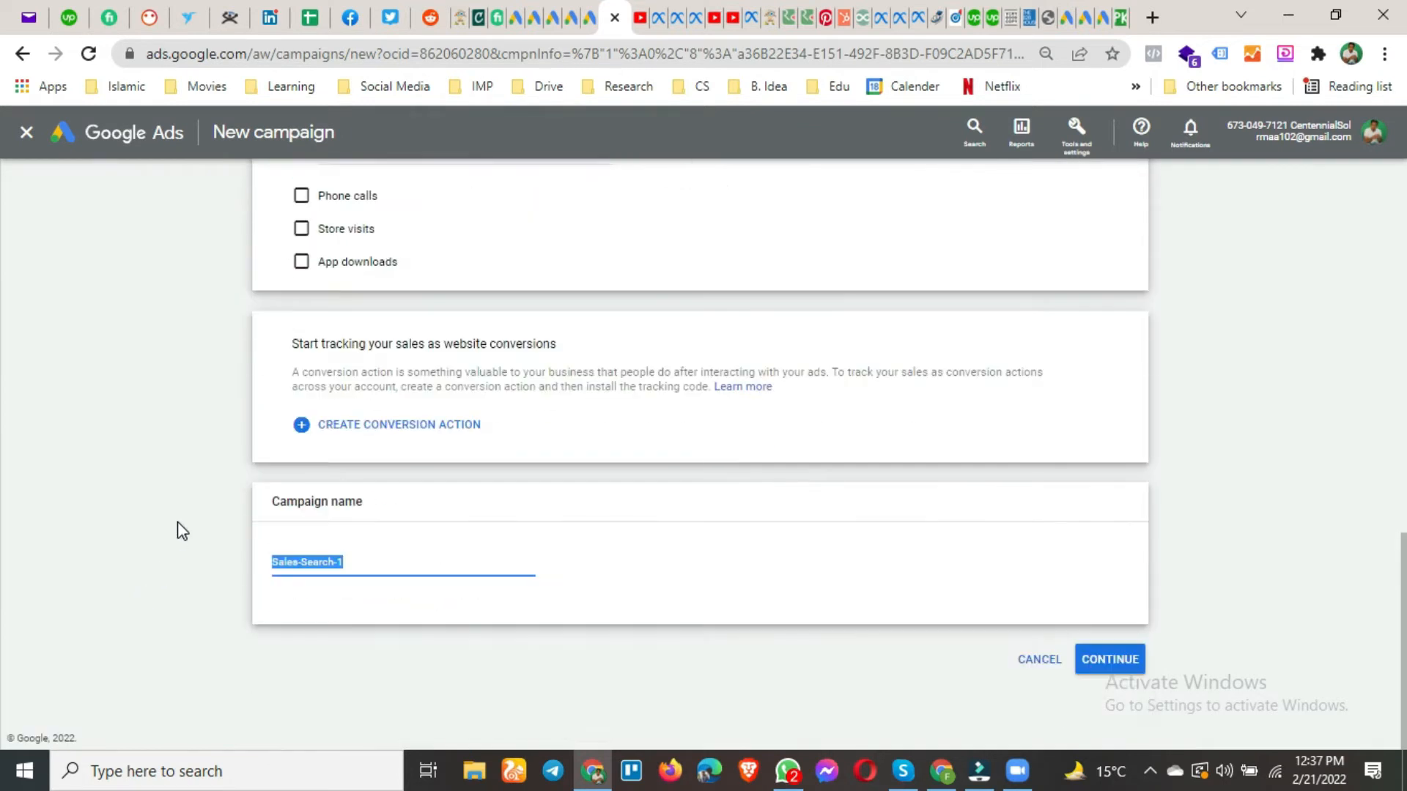
{"action": "left_click", "coordinate": [1121, 667]}
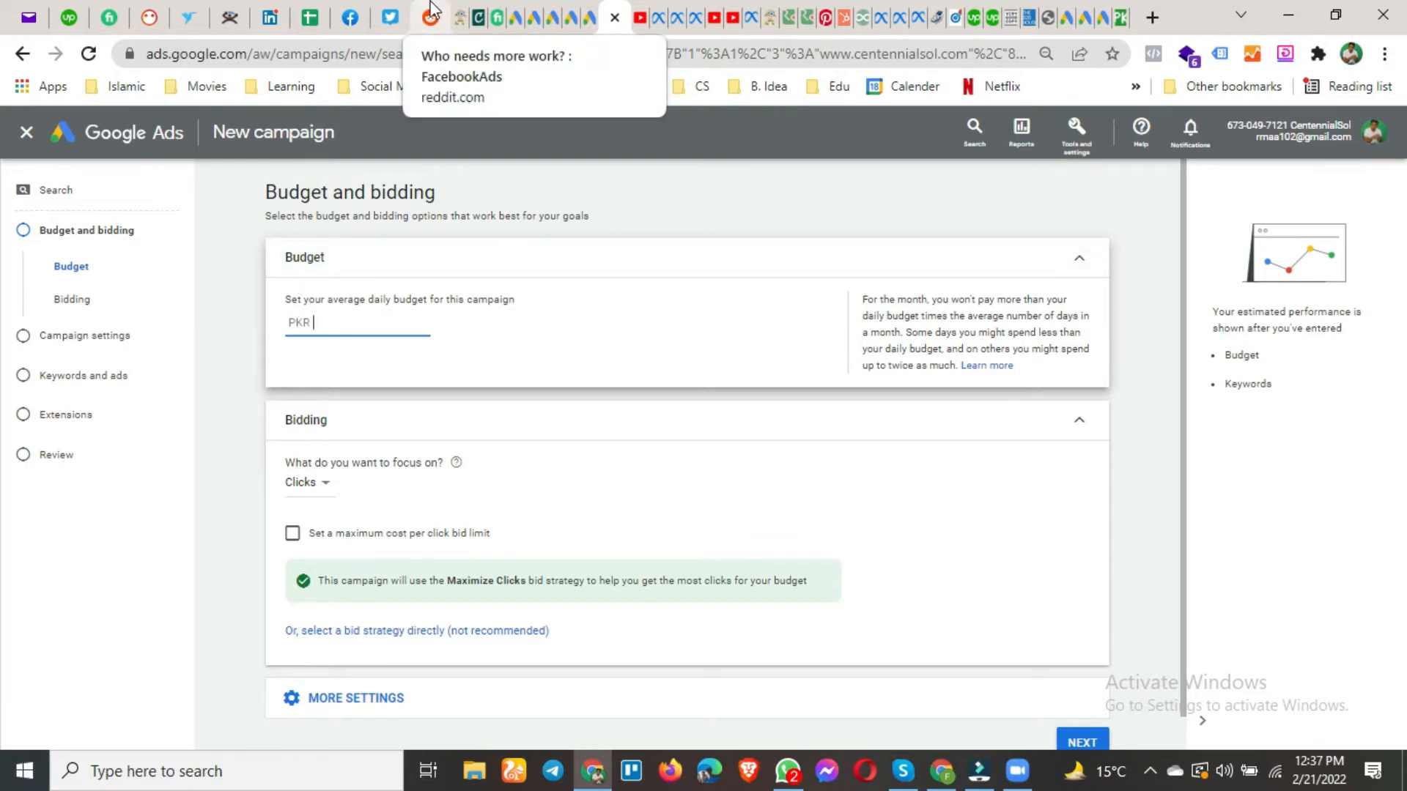
Set the campaign's average daily budget to PKR 500 and choose Clicks as the bidding focus.
{"action": "type", "text": "500"}
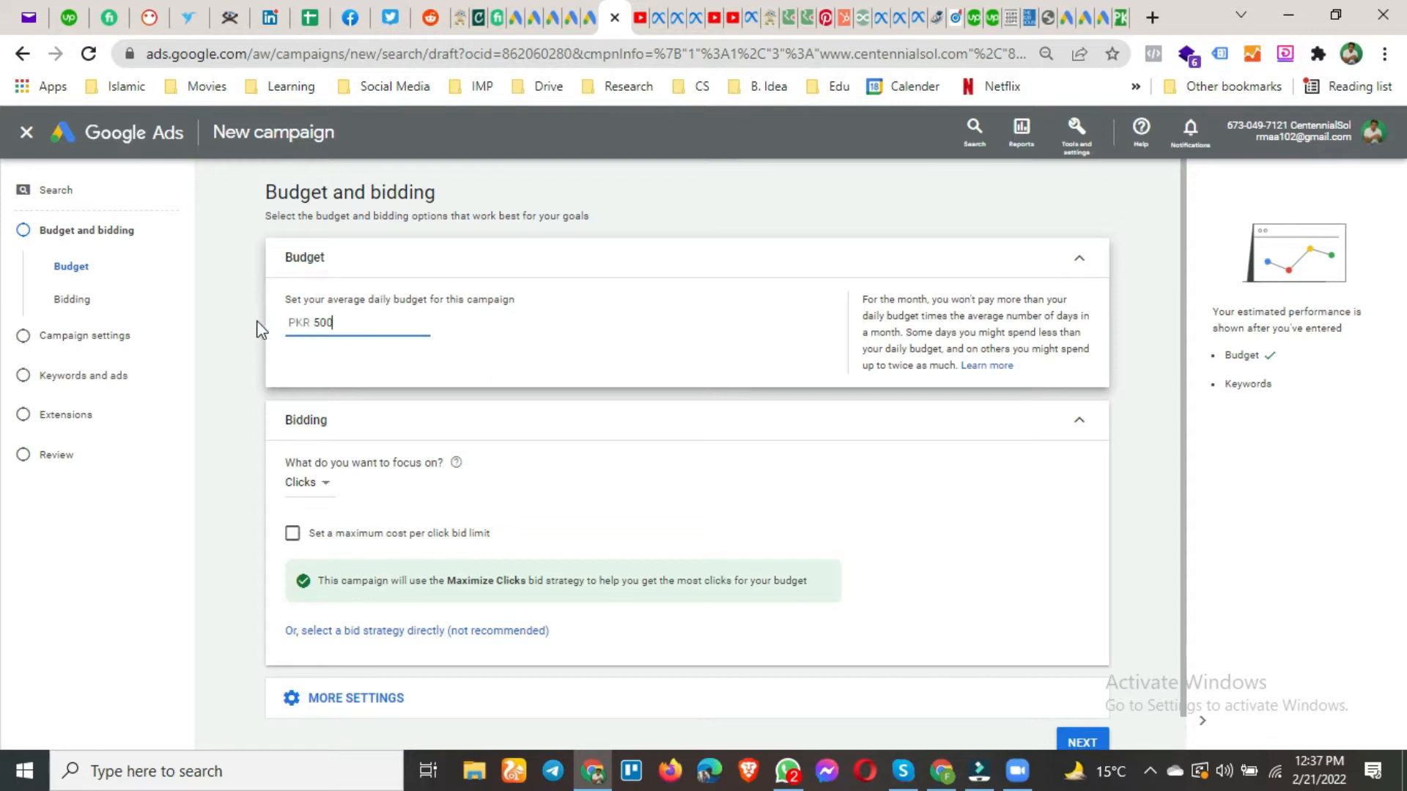
{"action": "scroll", "coordinate": [366, 337], "scroll_direction": "down", "scroll_amount": 1}
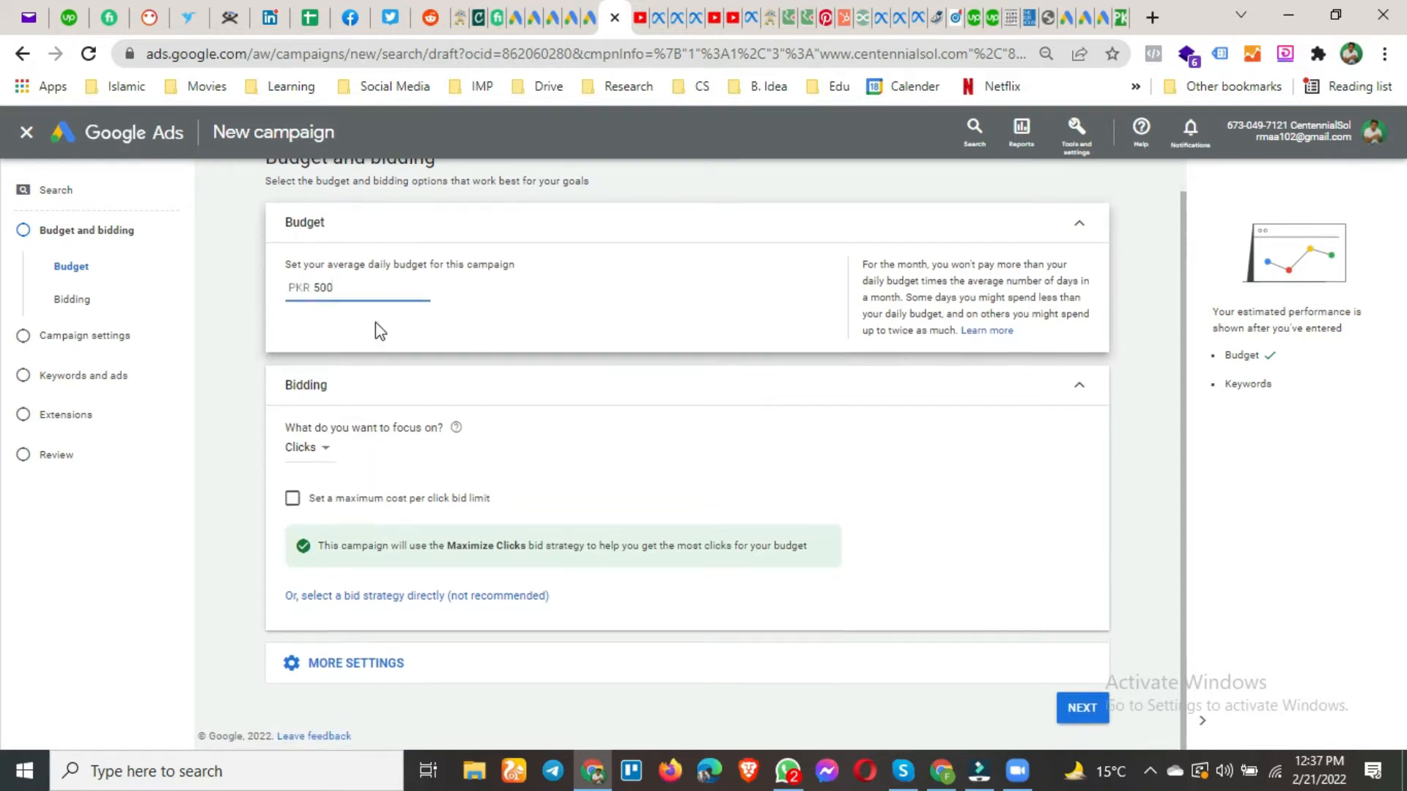
{"action": "left_click", "coordinate": [252, 298]}
{"action": "left_click", "coordinate": [344, 287]}
{"action": "left_click_drag", "start_coordinate": [362, 288], "coordinate": [295, 291]}
{"action": "type", "text": "500"}
{"action": "left_click", "coordinate": [247, 376]}
{"action": "left_click", "coordinate": [320, 460]}
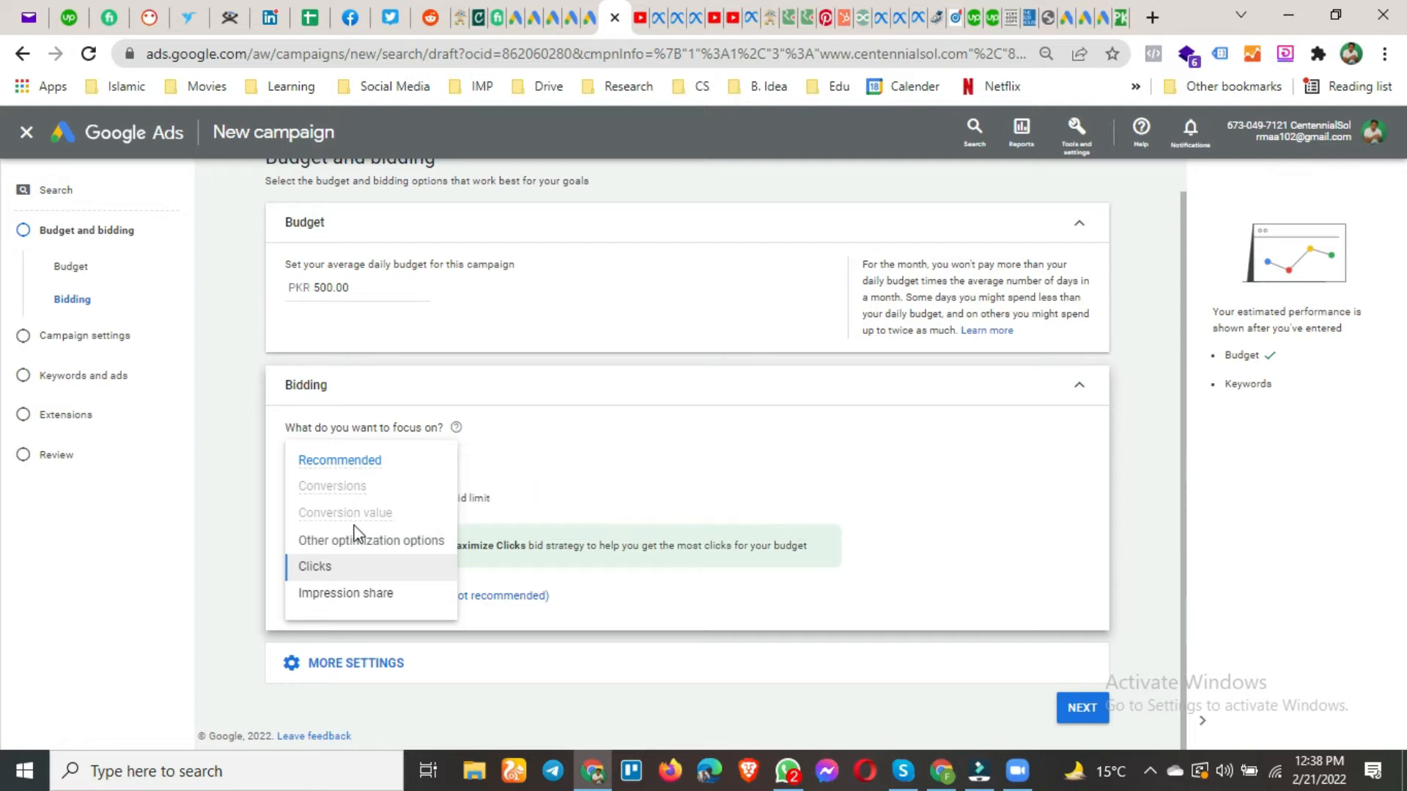
{"action": "left_click", "coordinate": [313, 579]}
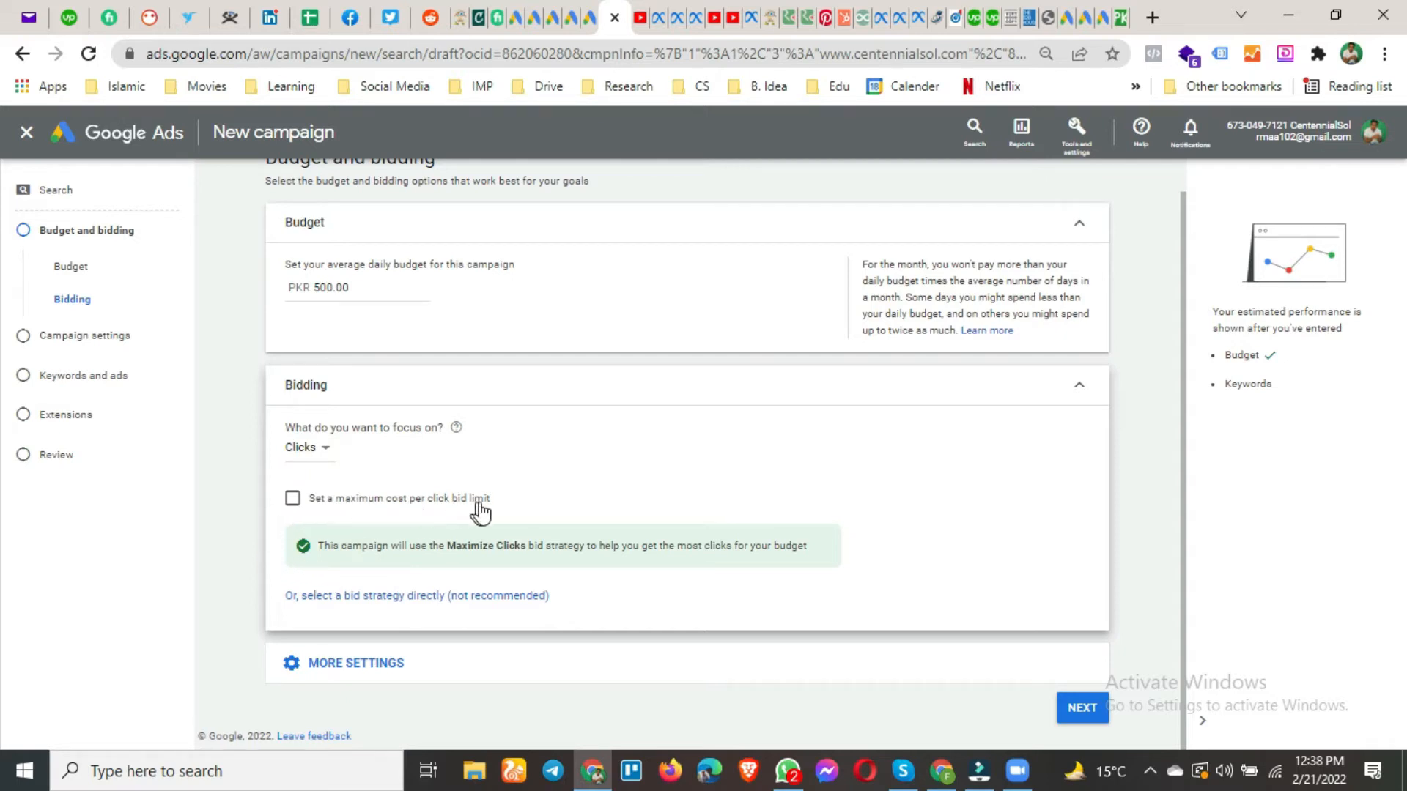
{"action": "left_click", "coordinate": [364, 500]}
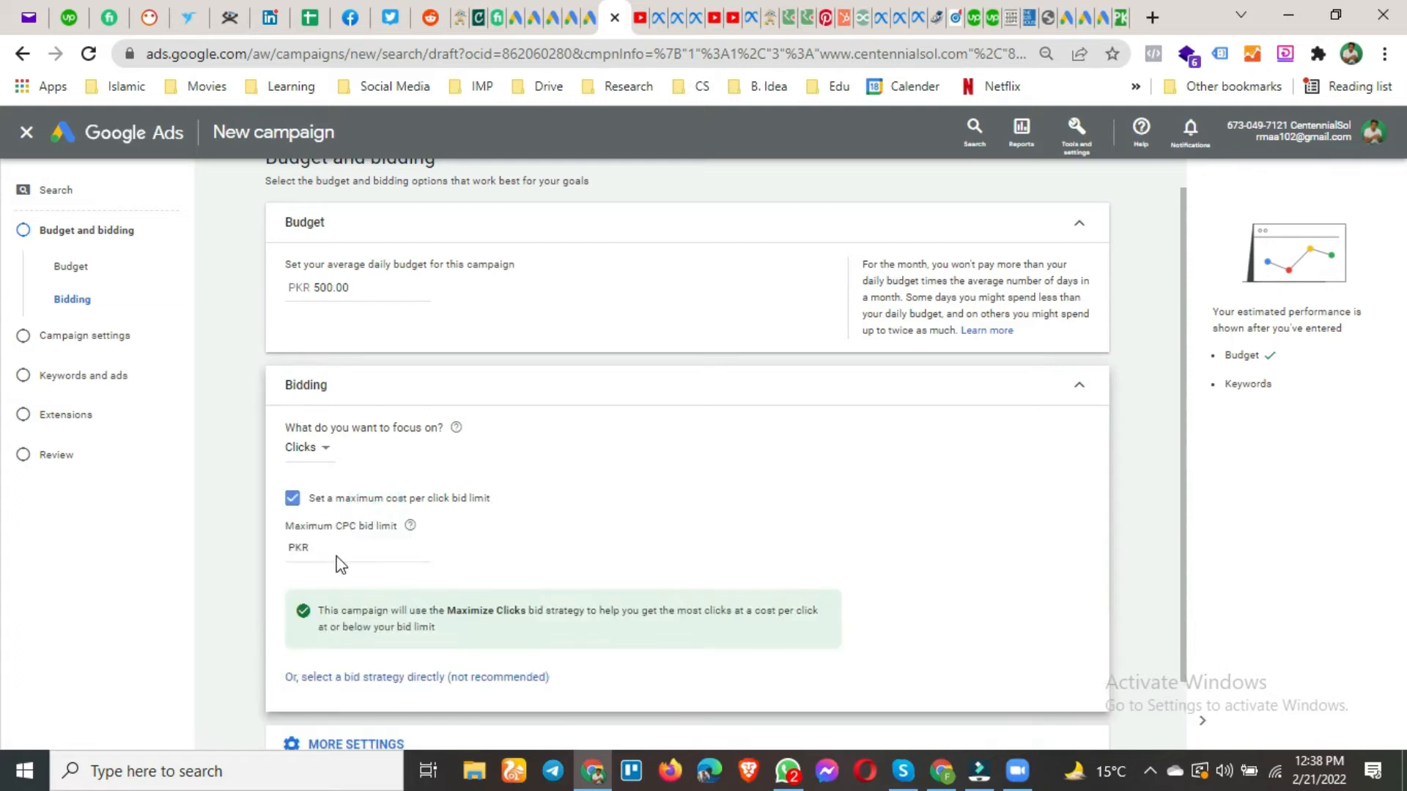
{"action": "left_click", "coordinate": [347, 546]}
{"action": "left_click", "coordinate": [235, 525]}
{"action": "left_click", "coordinate": [292, 498]}
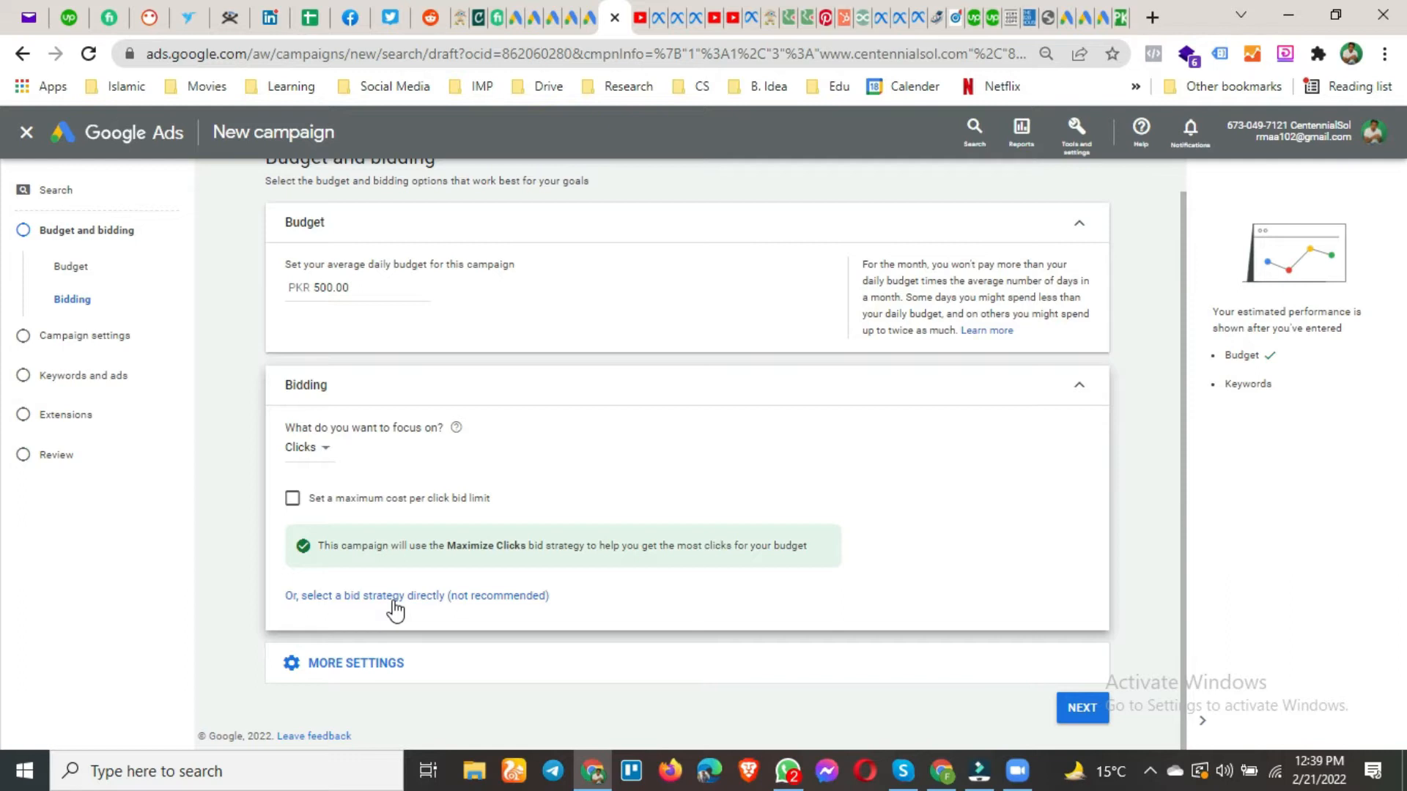
Switch to selecting a bid strategy directly and choose Maximize clicks.
{"action": "left_click", "coordinate": [487, 598]}
{"action": "left_click", "coordinate": [472, 469]}
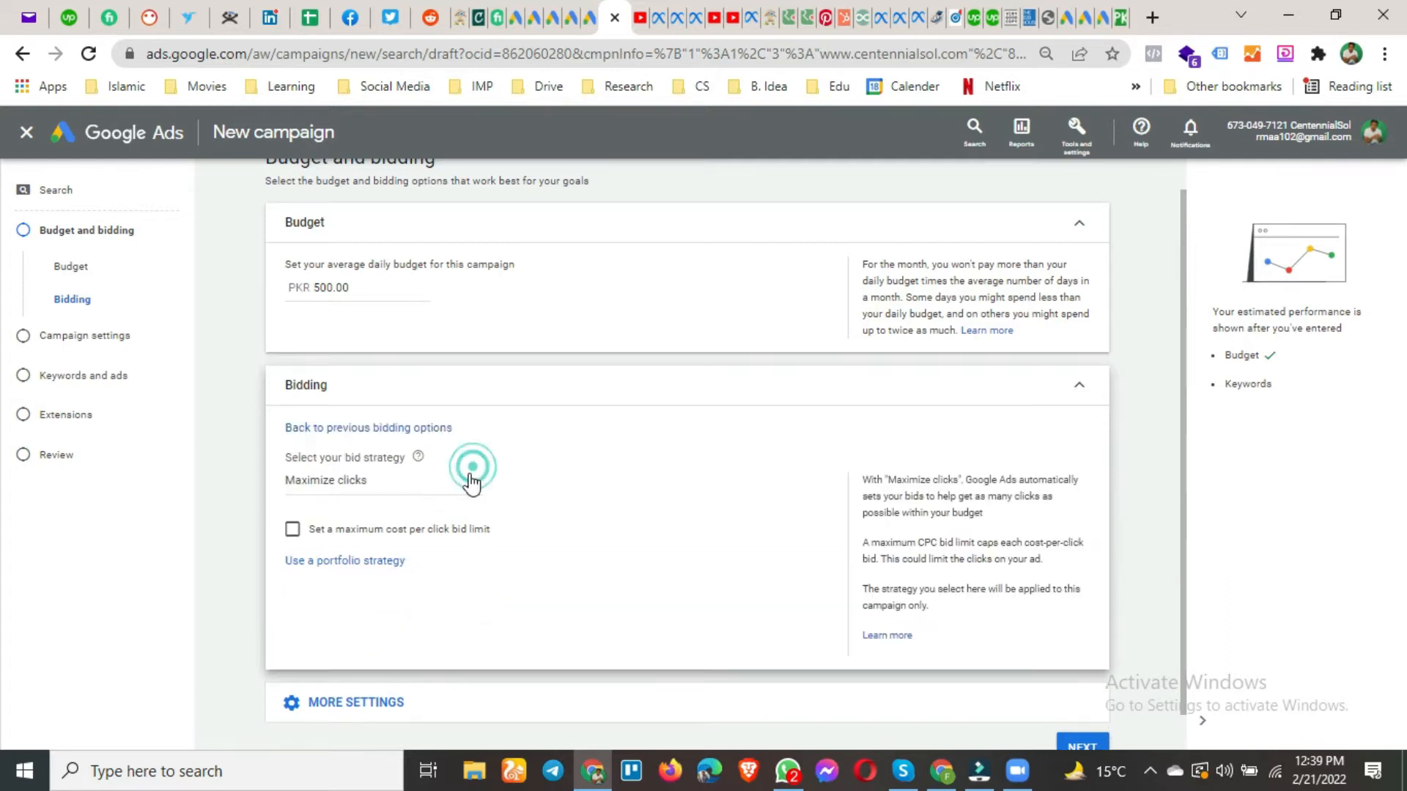
{"action": "left_click", "coordinate": [469, 485]}
{"action": "left_click", "coordinate": [470, 487]}
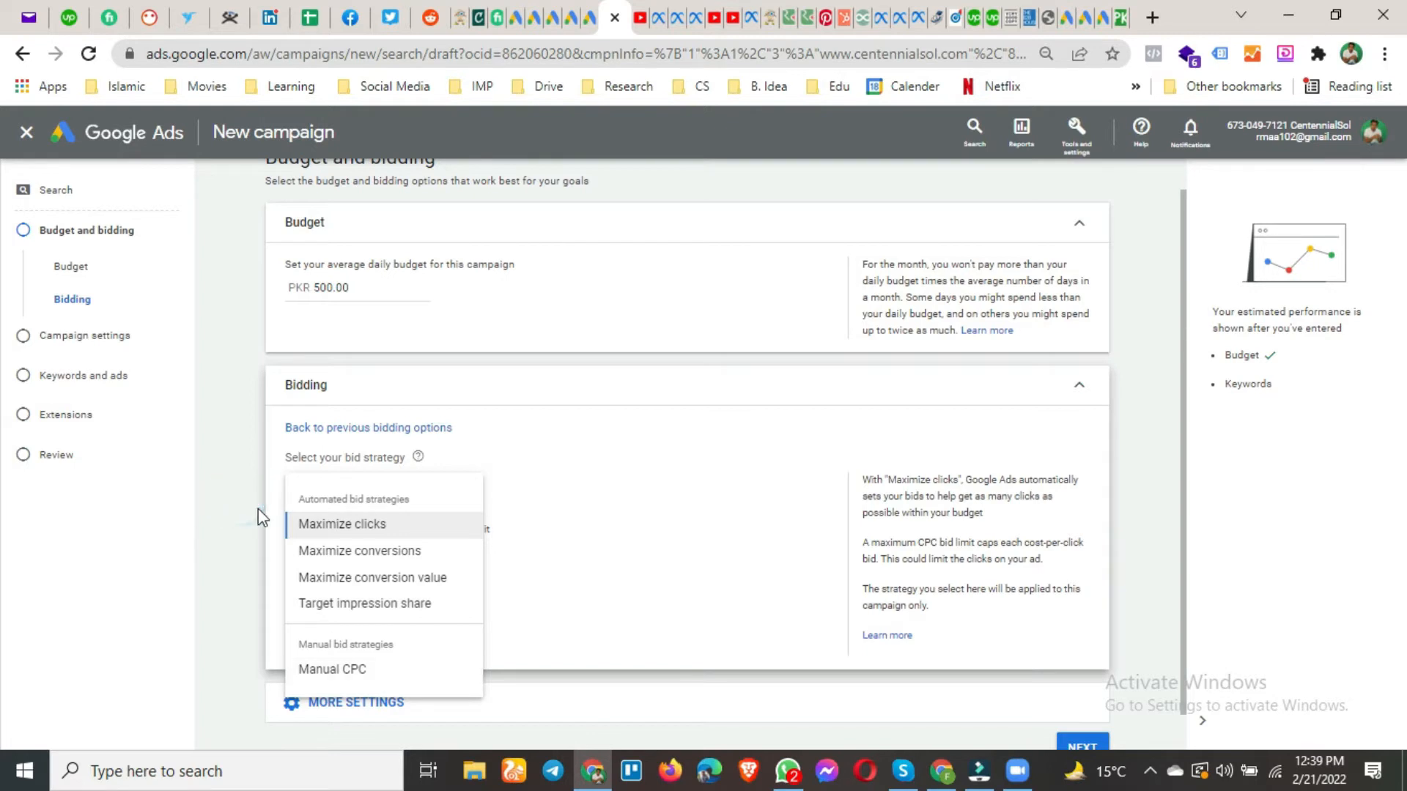
{"action": "left_click", "coordinate": [287, 524]}
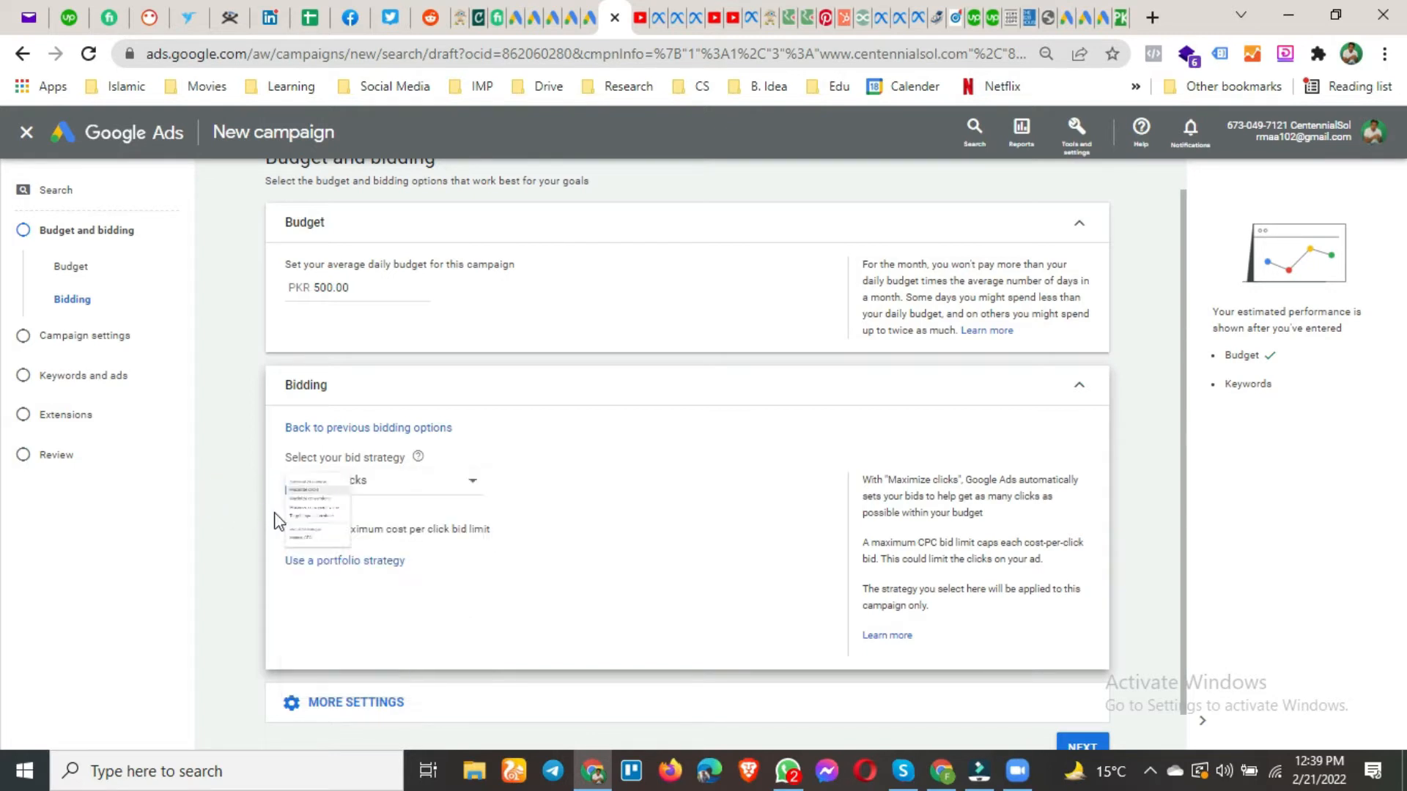
Show the additional settings and expand the ad rotation options.
{"action": "scroll", "coordinate": [330, 623], "scroll_direction": "down", "scroll_amount": 1}
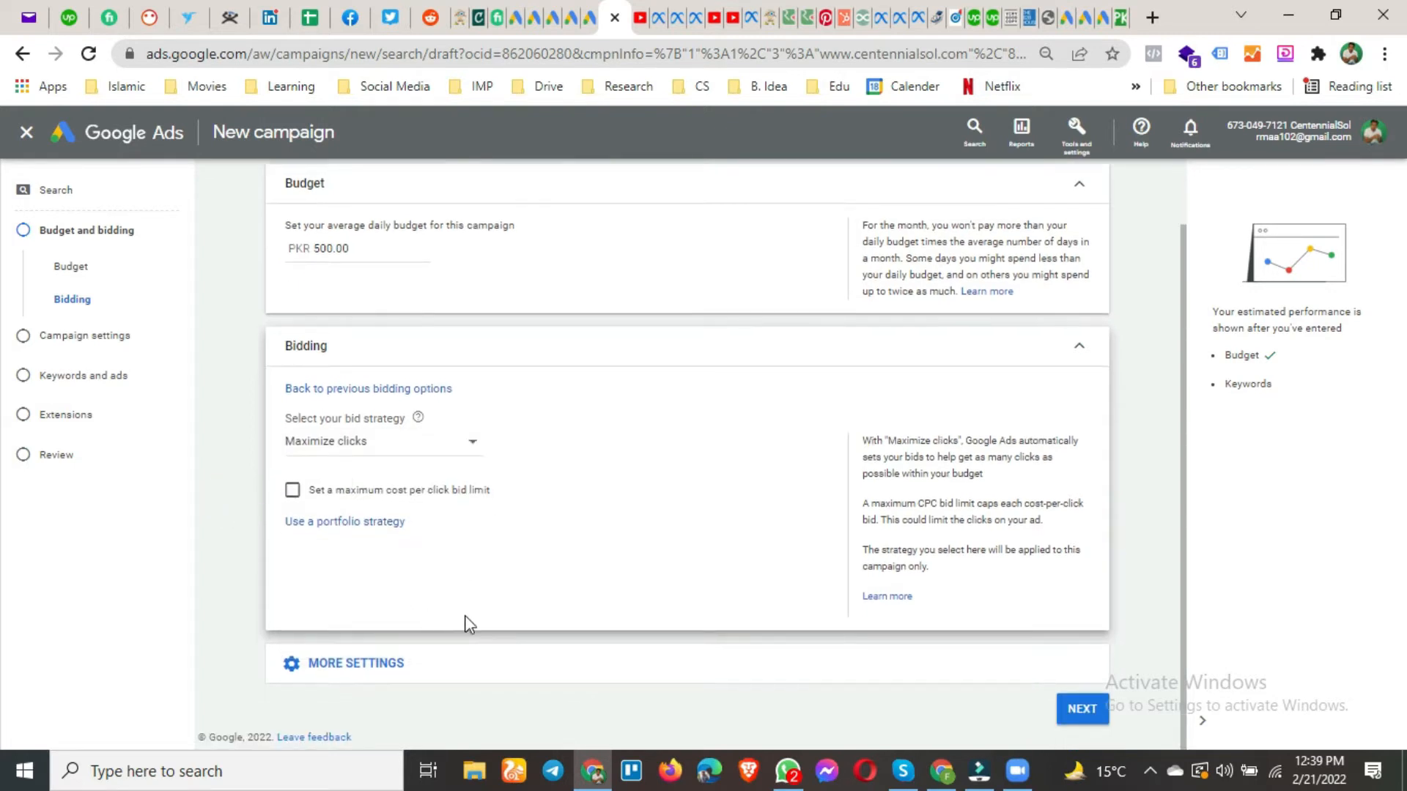
{"action": "left_click", "coordinate": [366, 665]}
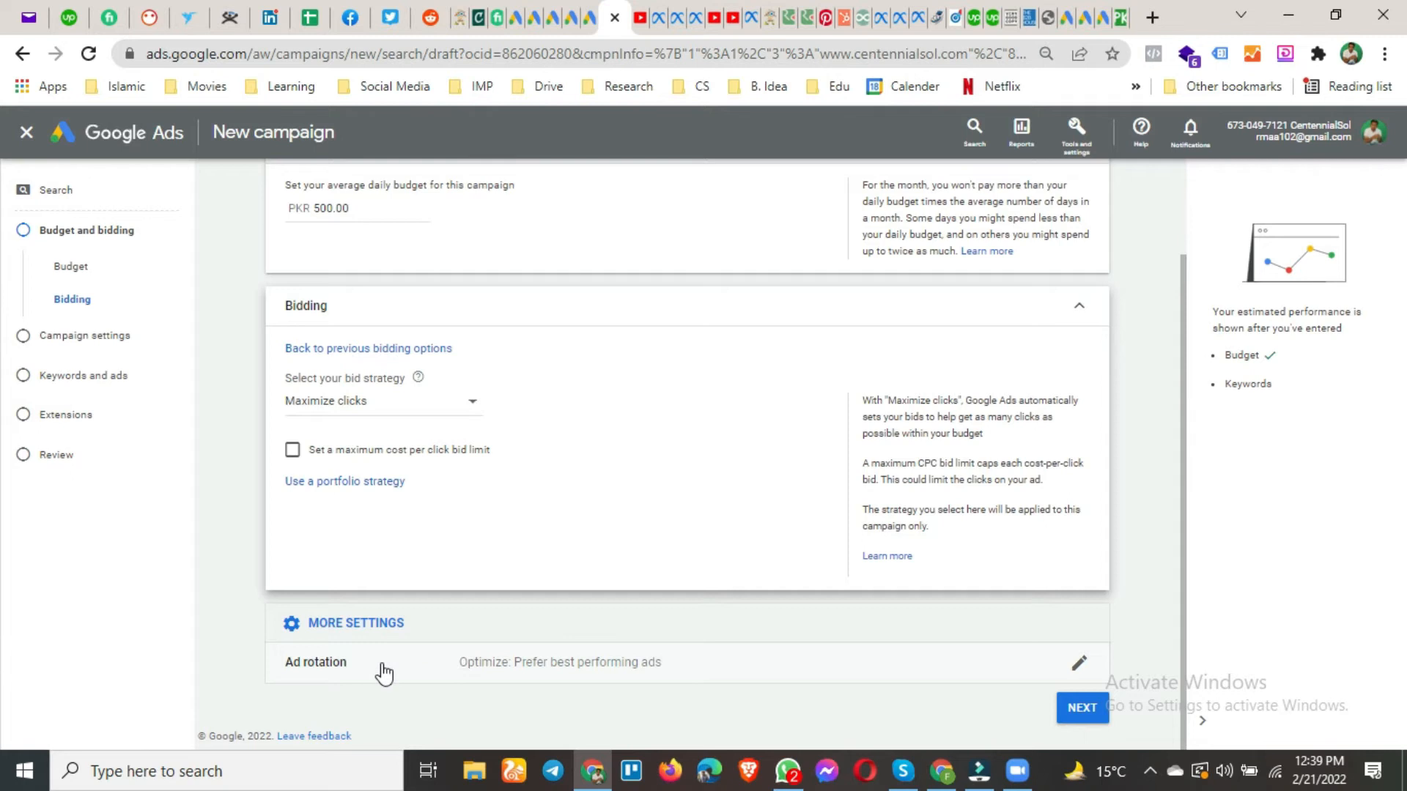
{"action": "left_click", "coordinate": [505, 675]}
{"action": "left_click", "coordinate": [545, 681]}
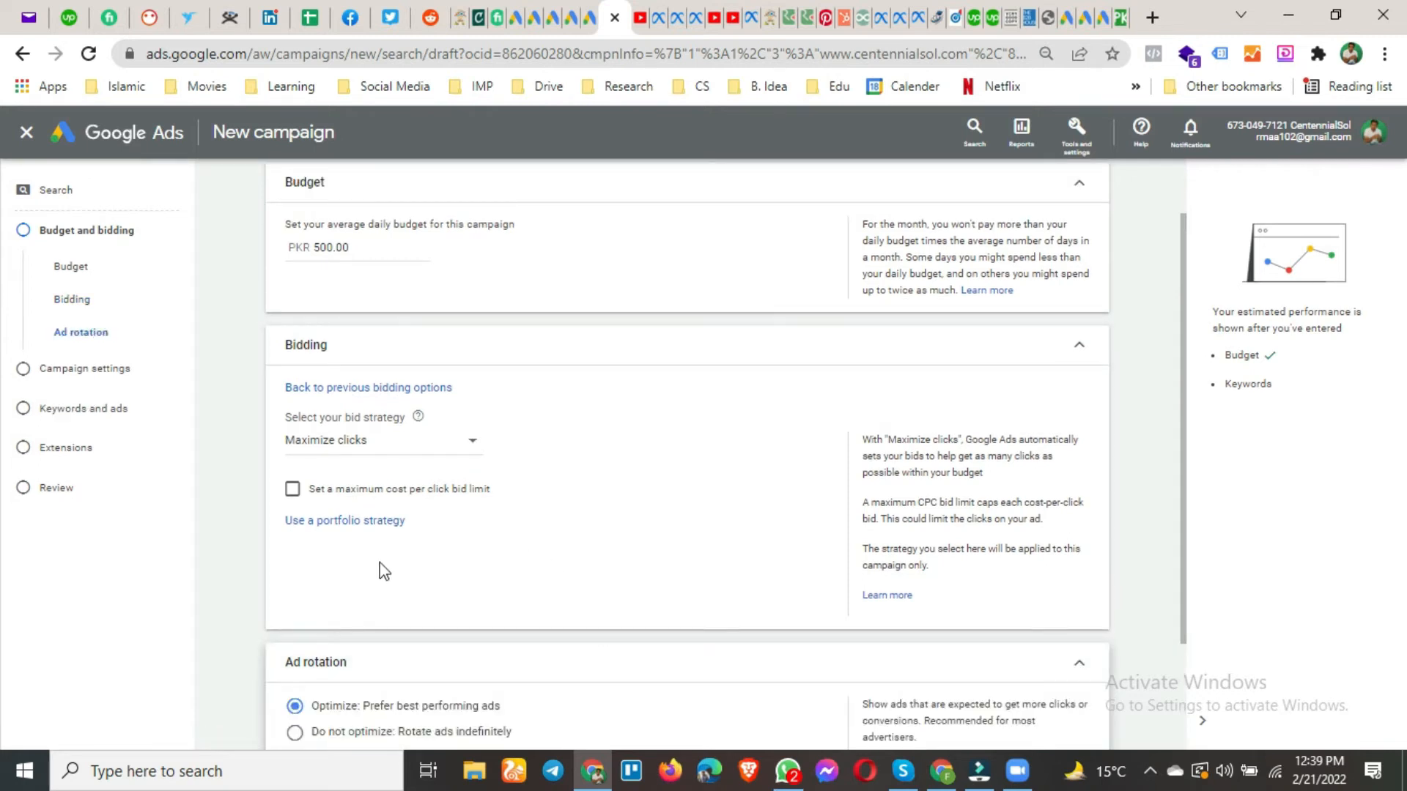
{"action": "scroll", "coordinate": [662, 623], "scroll_direction": "down", "scroll_amount": 3}
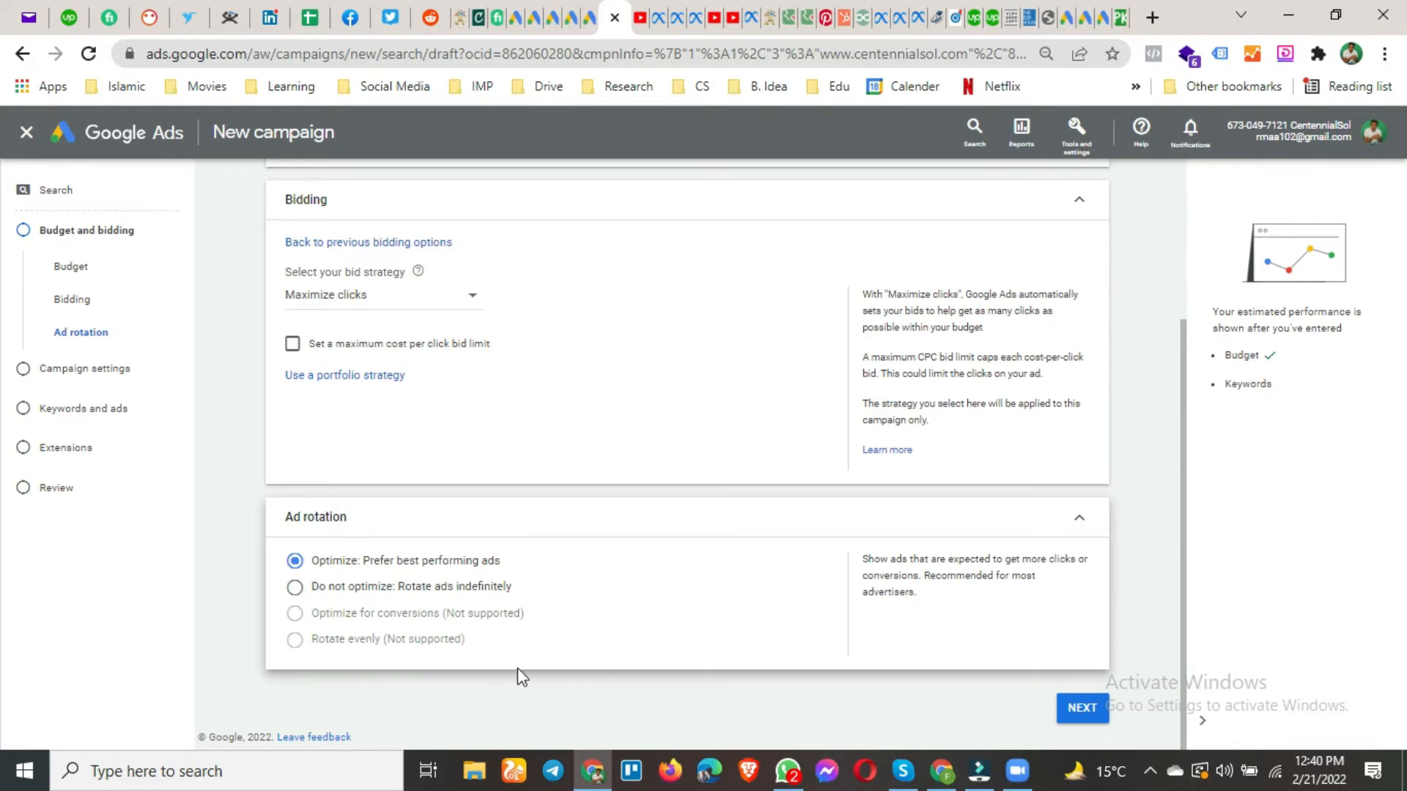
Continue to the campaign settings and exclude the Google Display Network from the campaign.
{"action": "left_click", "coordinate": [1090, 713]}
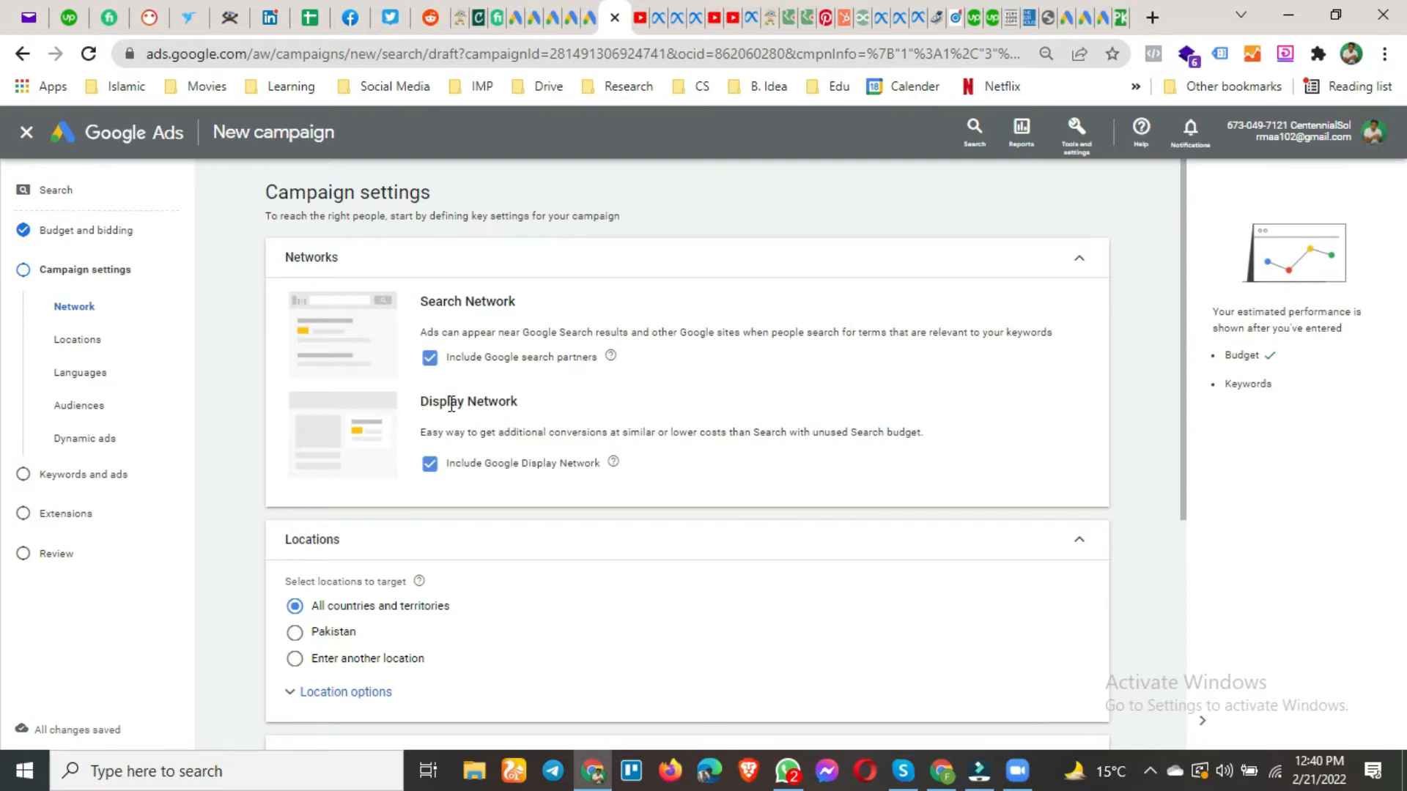
{"action": "left_click", "coordinate": [430, 463]}
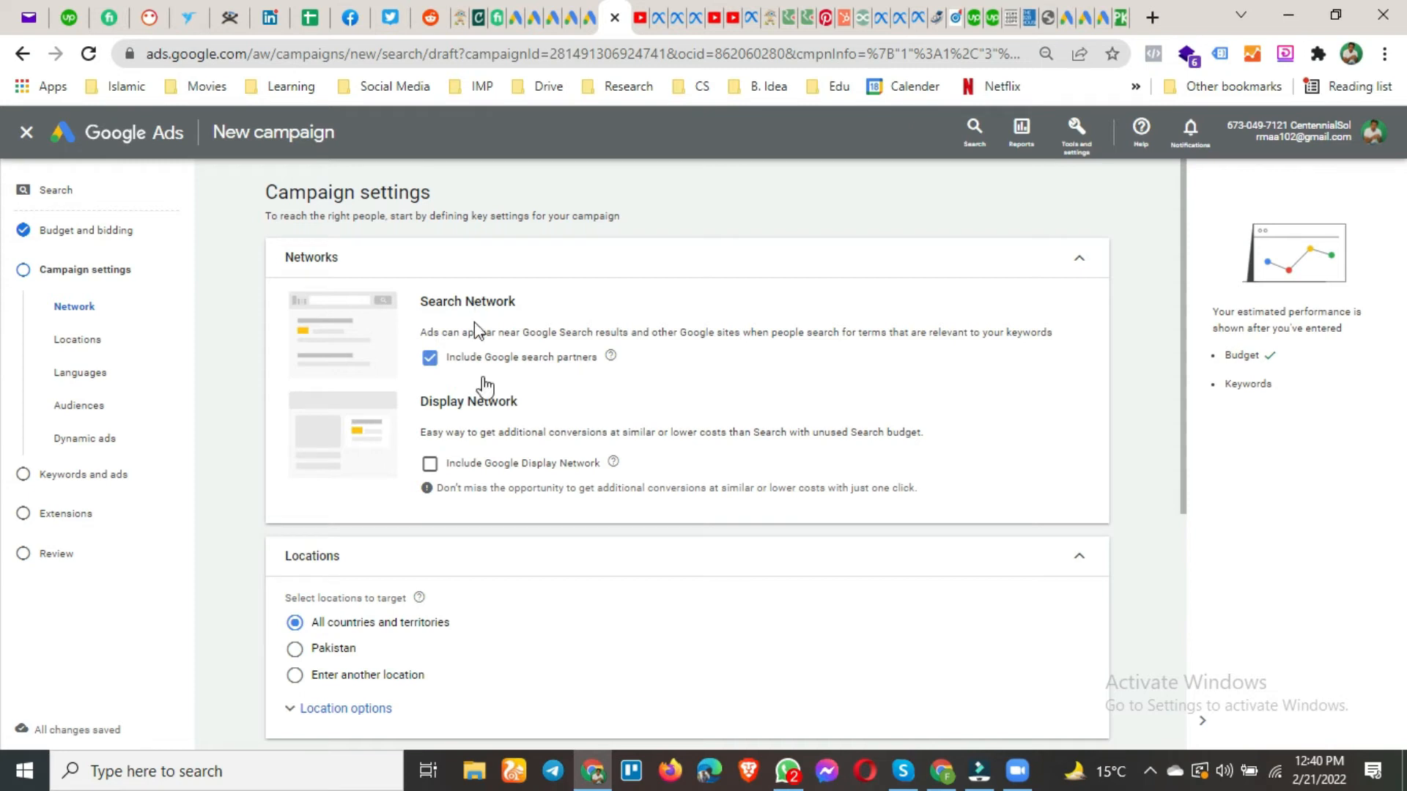
Target the United States as the campaign's location using the advanced location search, and save it.
{"action": "scroll", "coordinate": [481, 383], "scroll_direction": "down", "scroll_amount": 5}
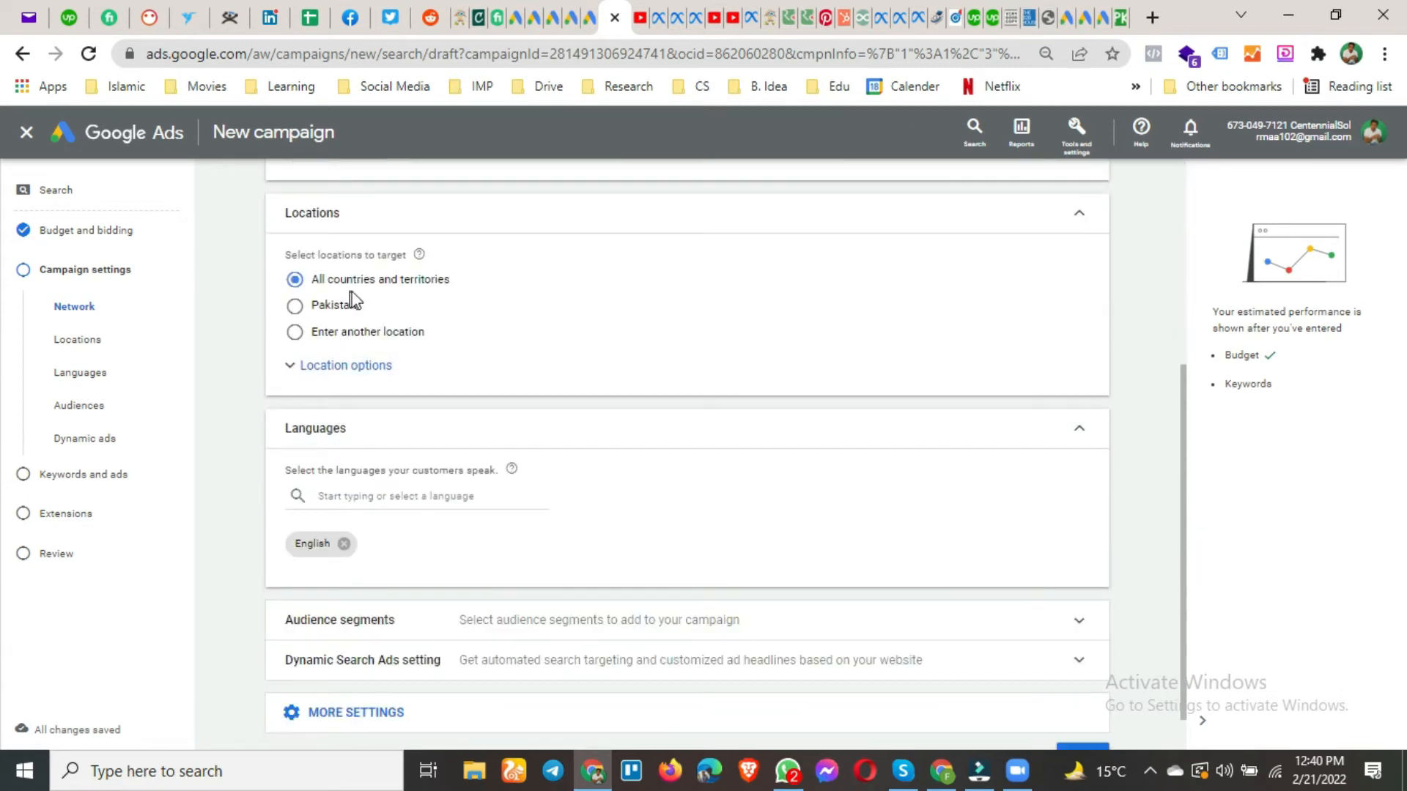
{"action": "left_click", "coordinate": [329, 306]}
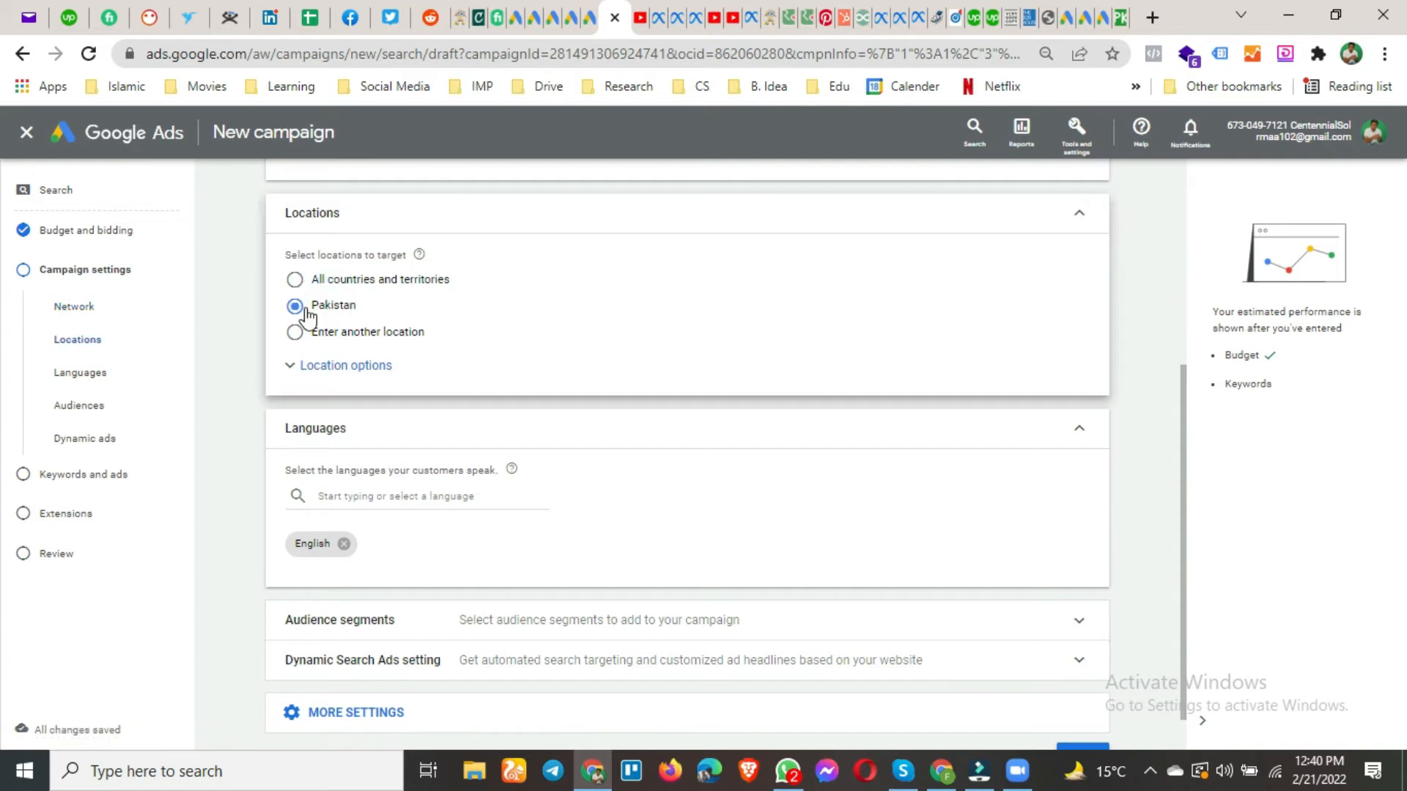
{"action": "left_click", "coordinate": [336, 339]}
{"action": "left_click", "coordinate": [380, 383]}
{"action": "left_click", "coordinate": [381, 370]}
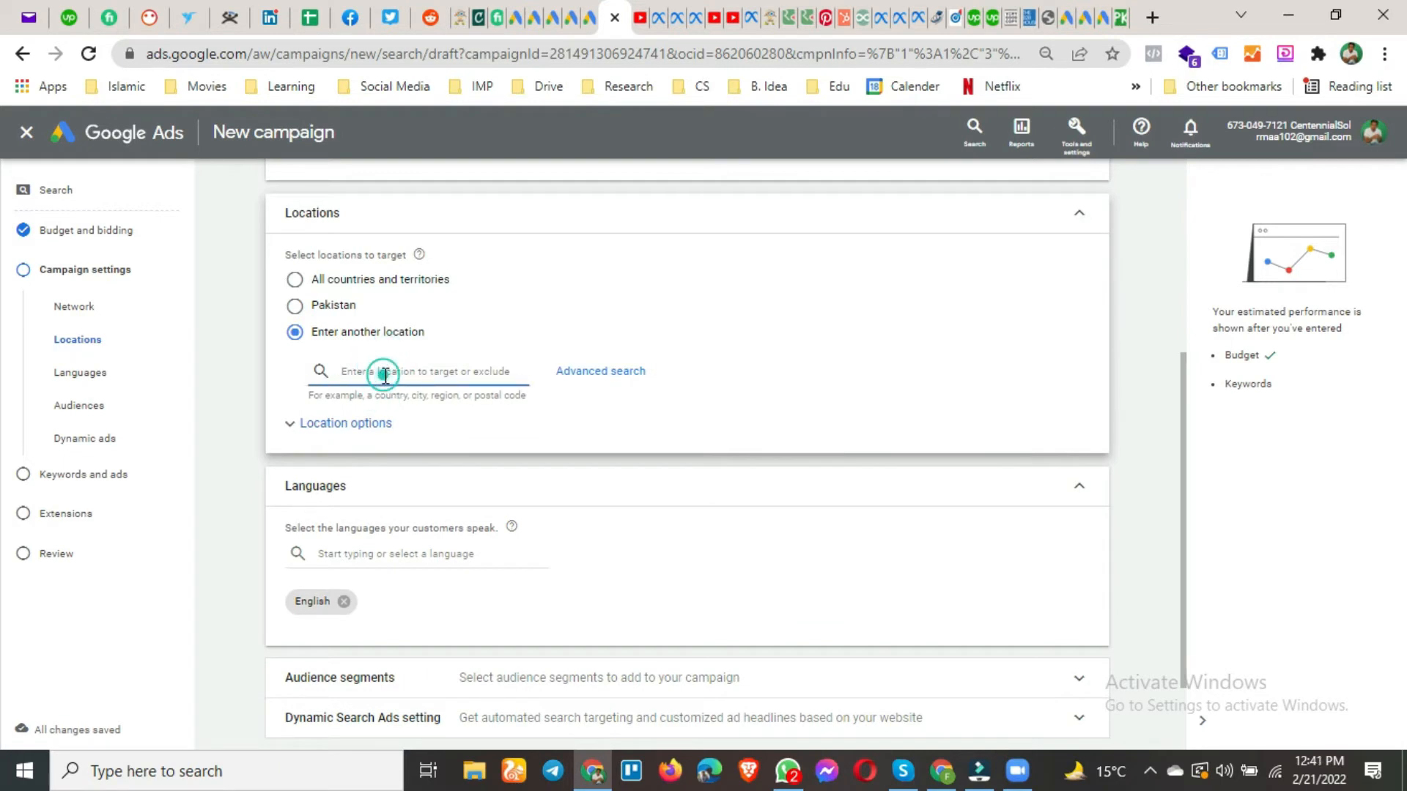
{"action": "left_click", "coordinate": [593, 371]}
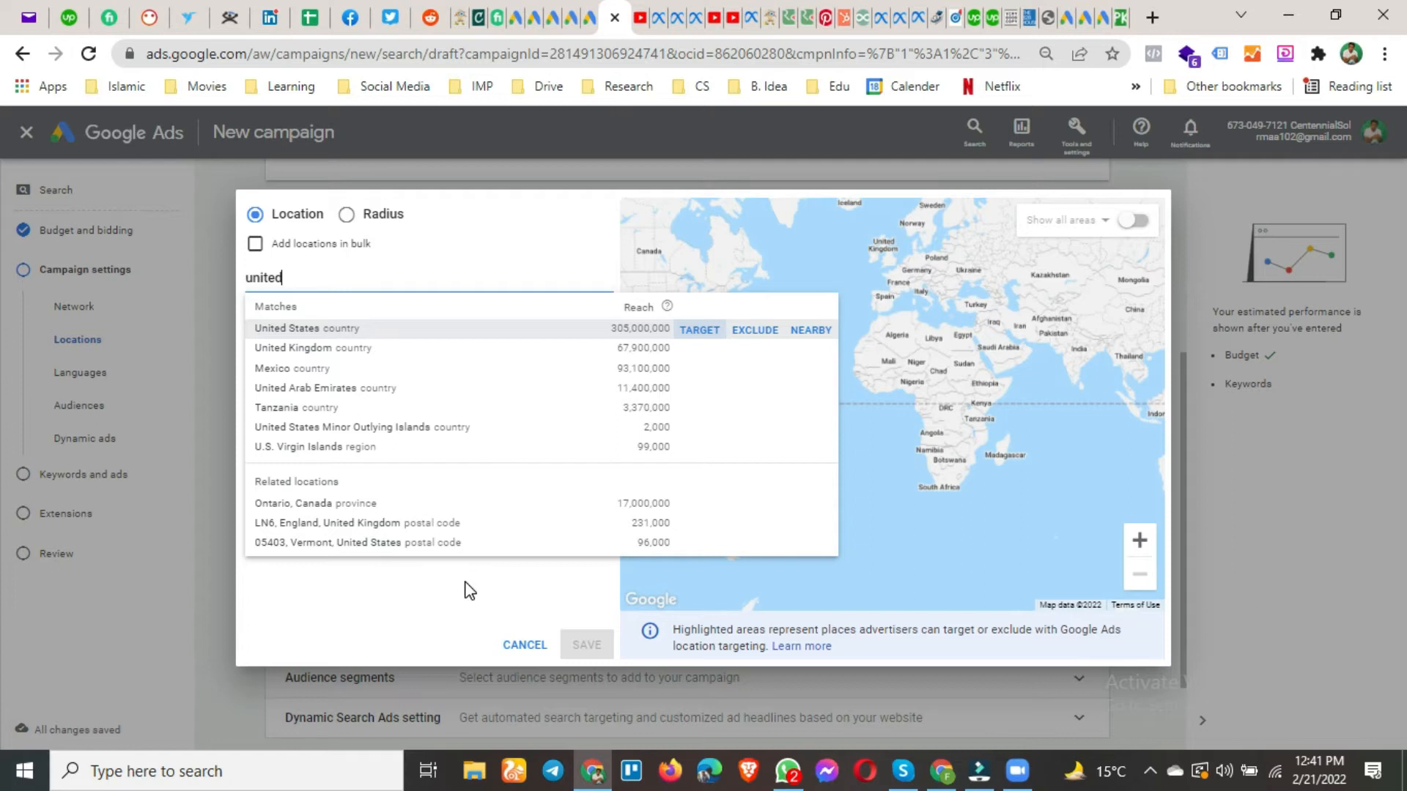
{"action": "key", "text": "Return"}
{"action": "left_click", "coordinate": [584, 645]}
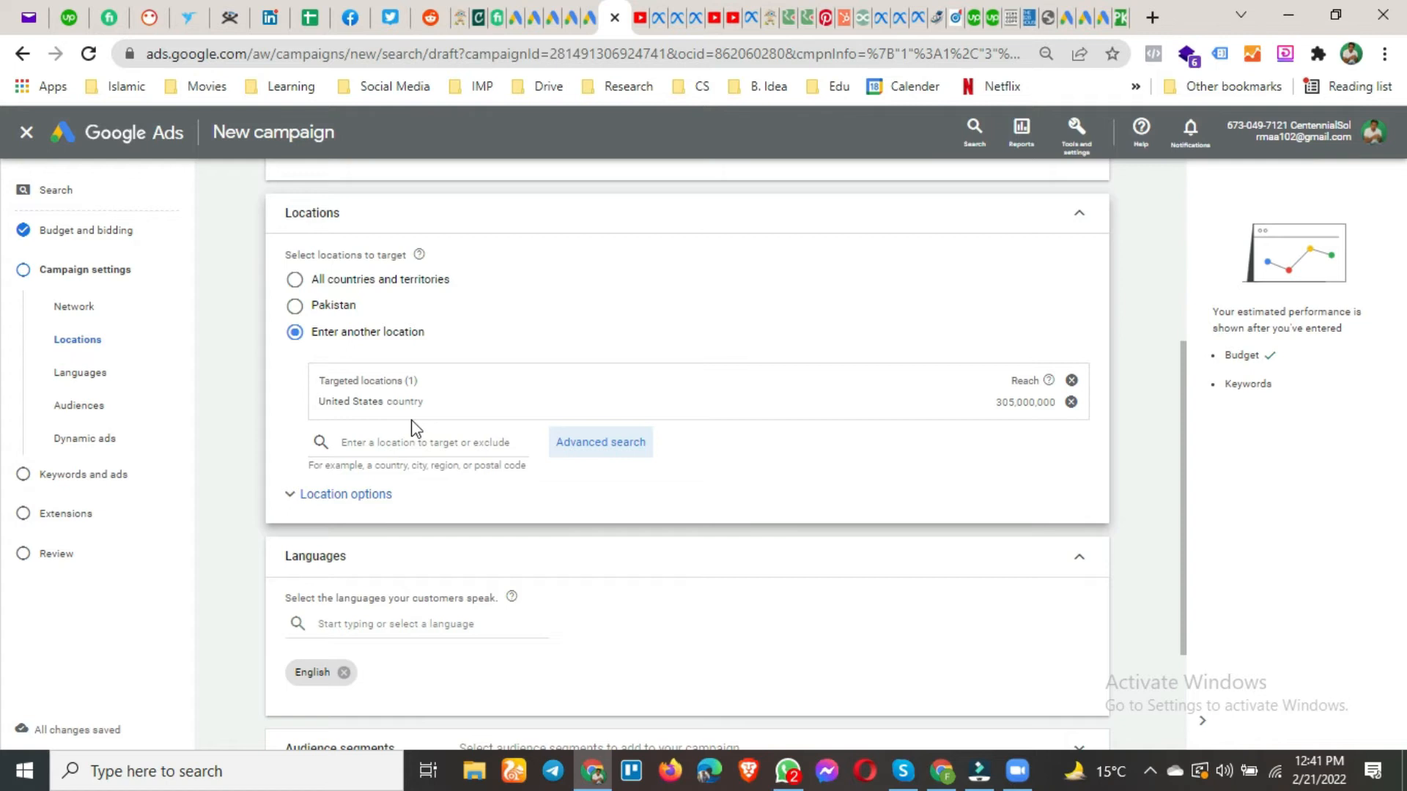
Search for hawaii in the advanced location search, exclude the state of Hawaii from targeting, and save.
{"action": "left_click", "coordinate": [401, 443]}
{"action": "left_click", "coordinate": [589, 443]}
{"action": "left_click", "coordinate": [351, 277]}
{"action": "type", "text": "ha"}
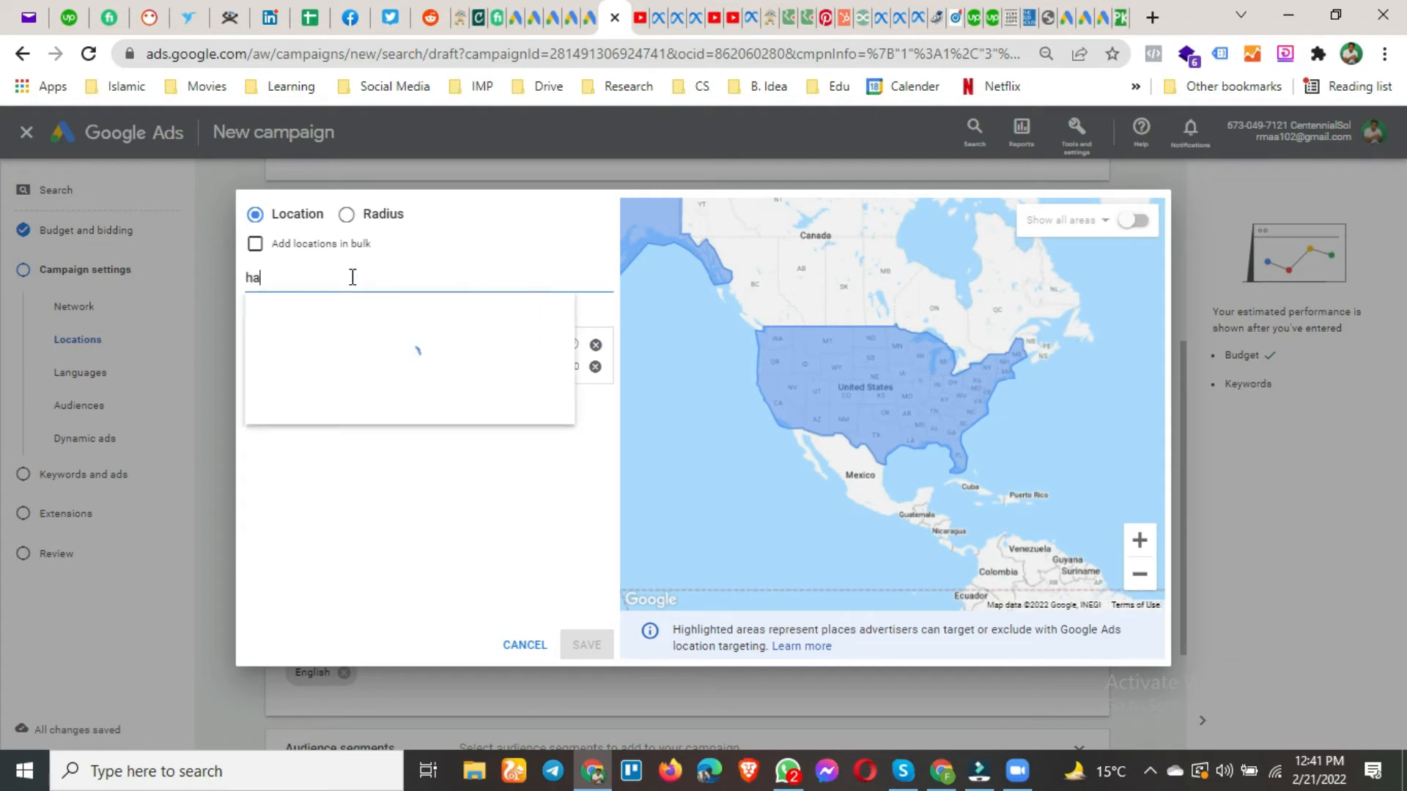
{"action": "type", "text": "waii"}
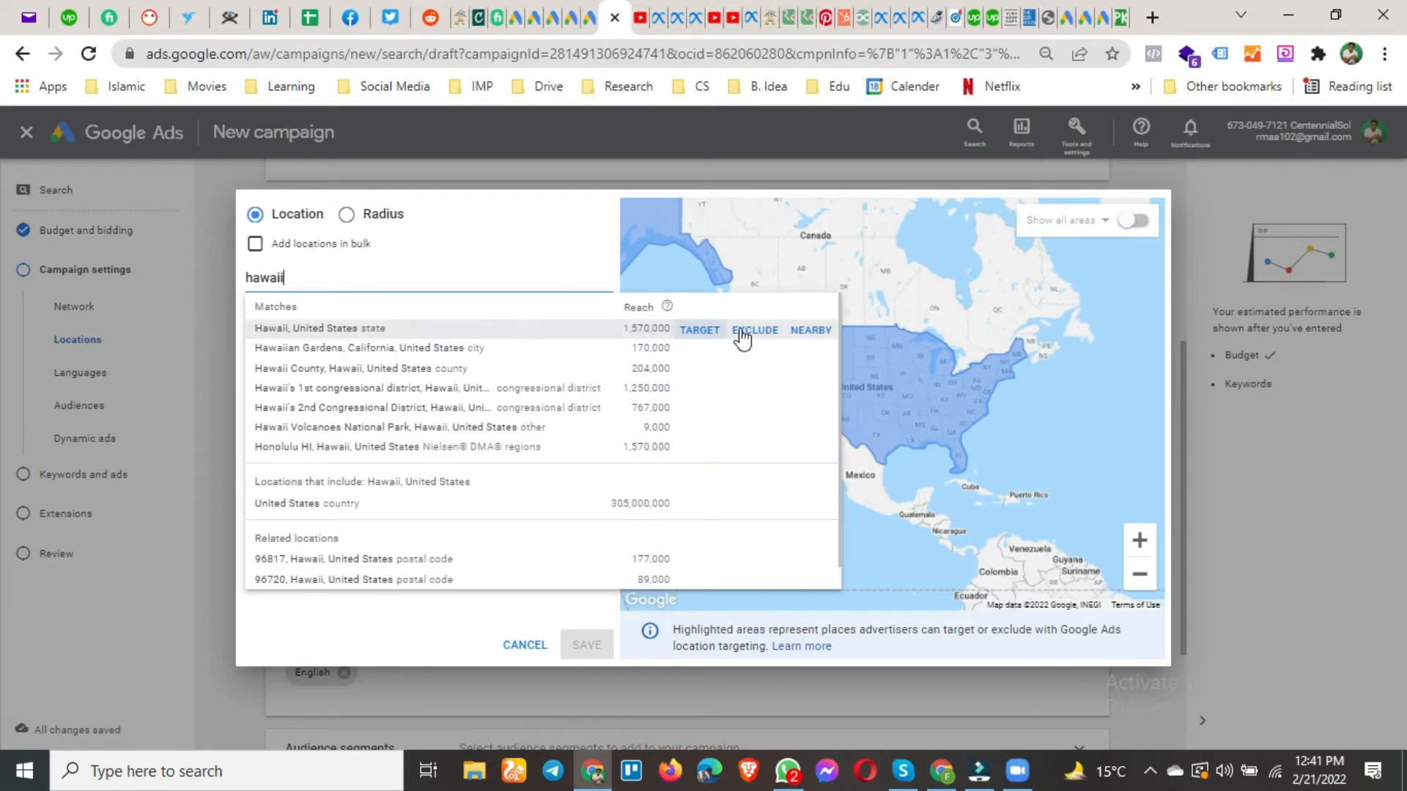
{"action": "left_click", "coordinate": [582, 507]}
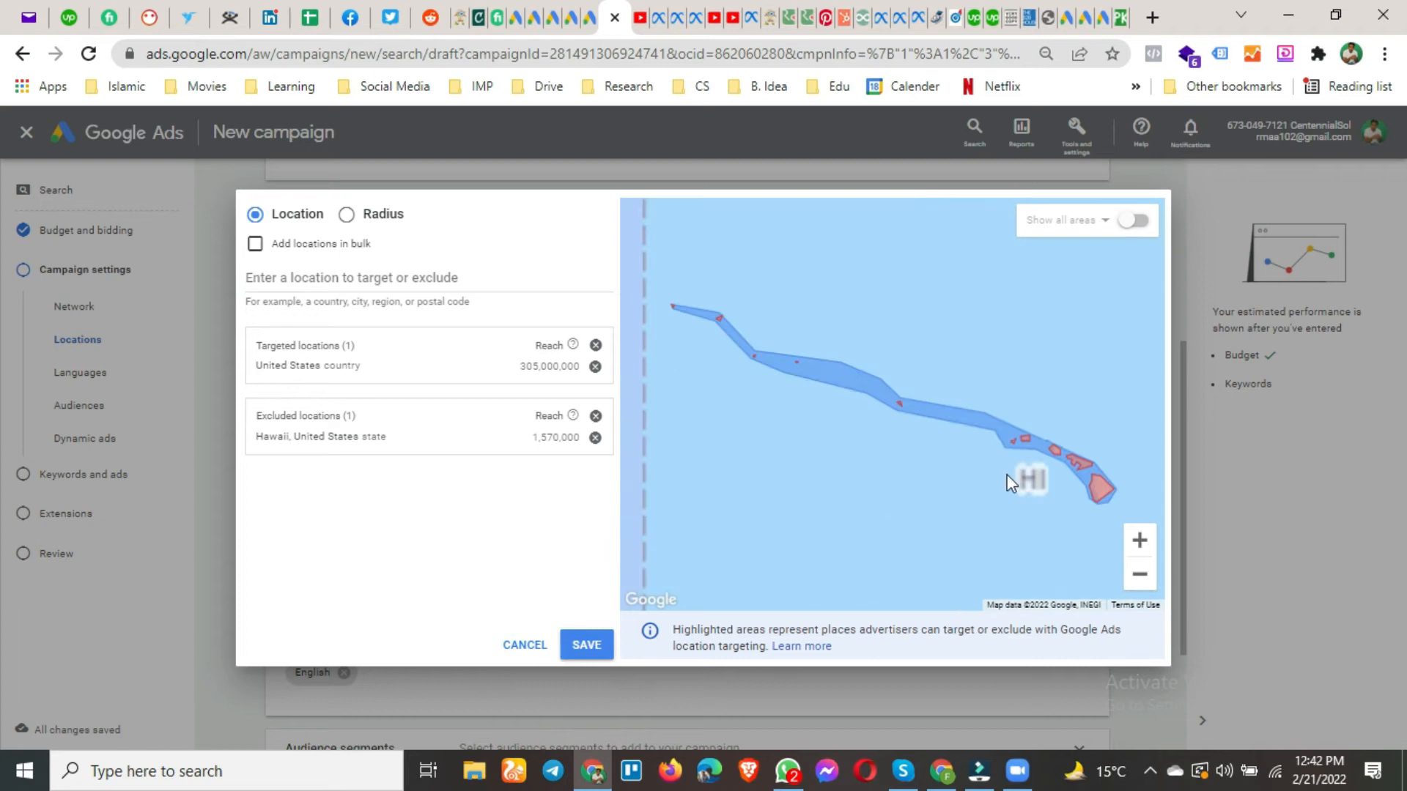
{"action": "left_click", "coordinate": [580, 648]}
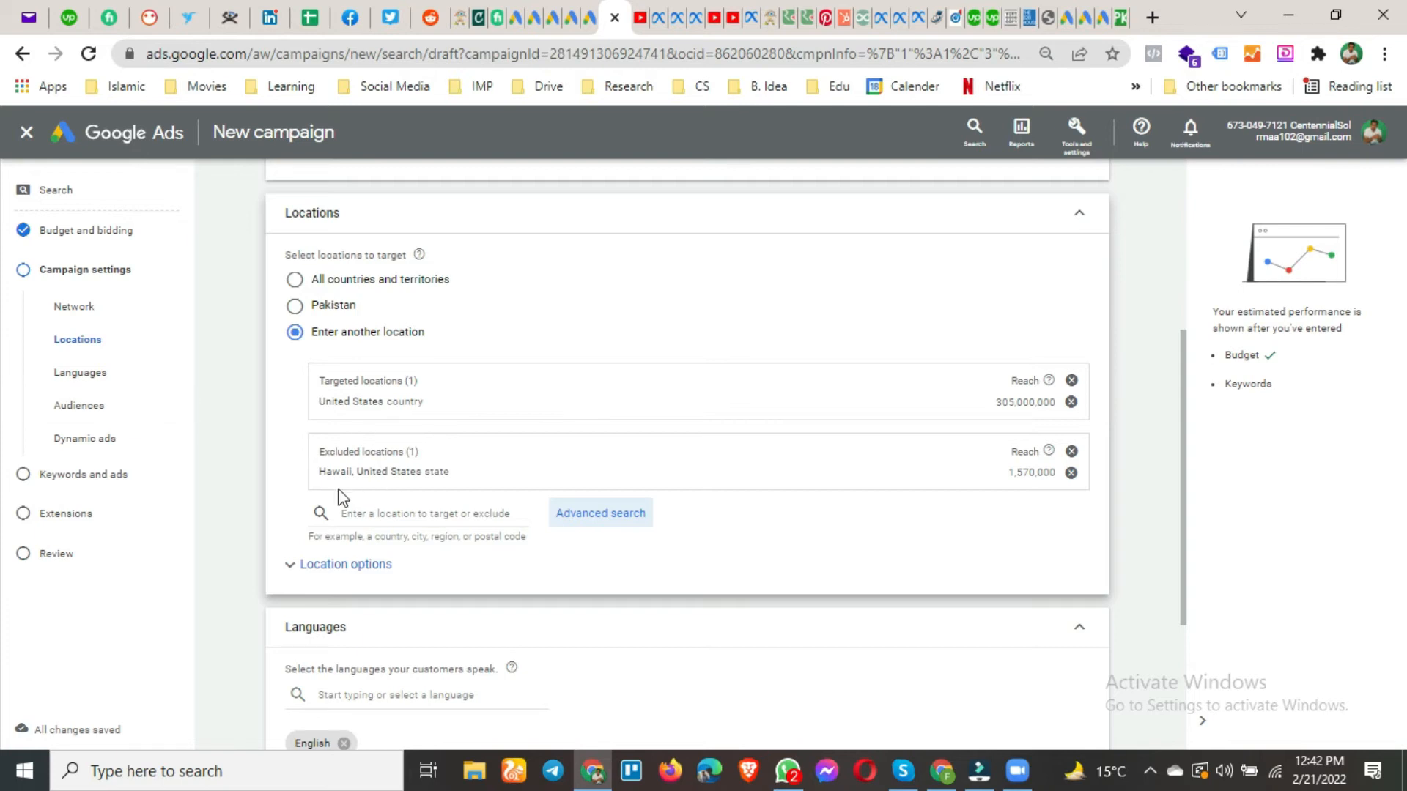
Expand the location options and review the target and exclude choices and the language setting.
{"action": "left_click", "coordinate": [293, 565]}
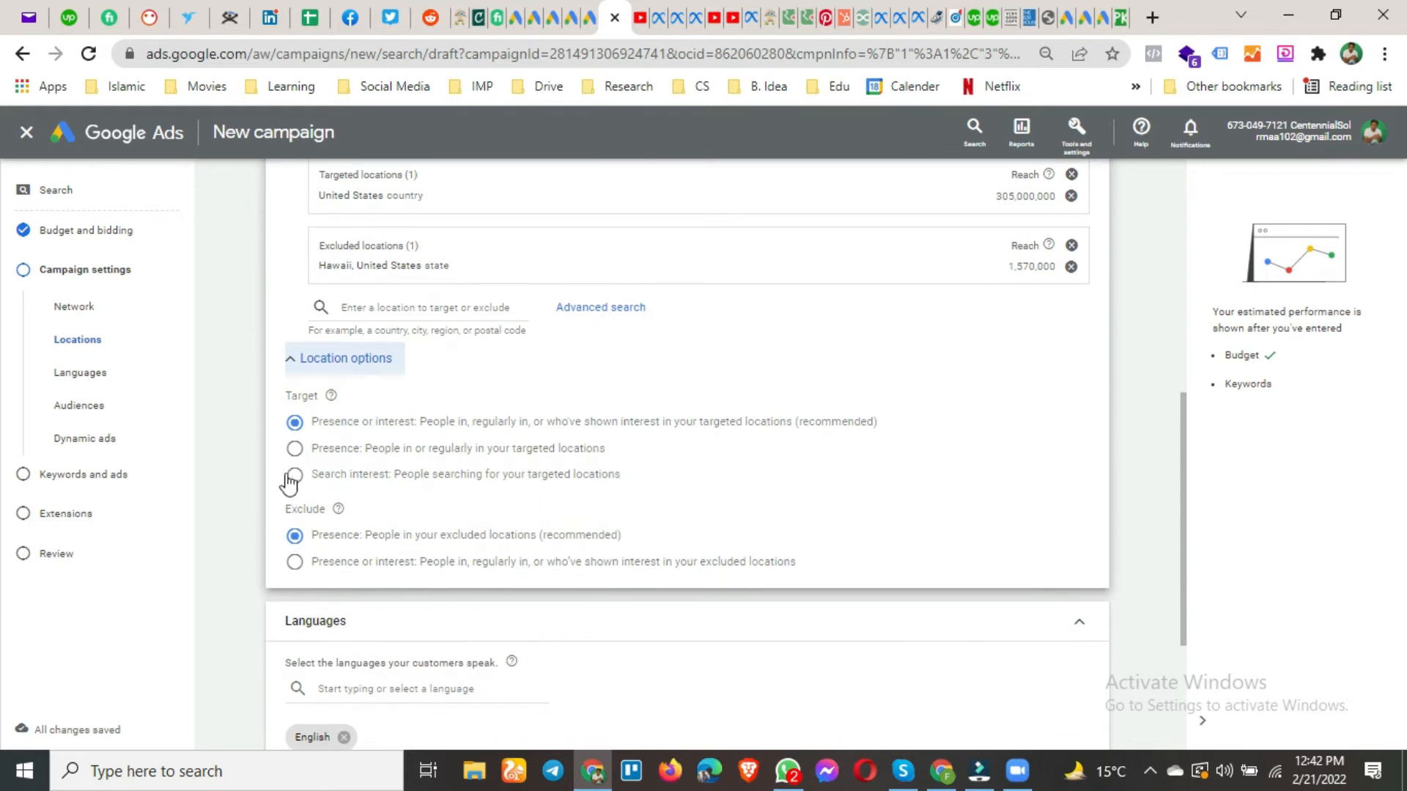
{"action": "scroll", "coordinate": [293, 440], "scroll_direction": "down", "scroll_amount": 2}
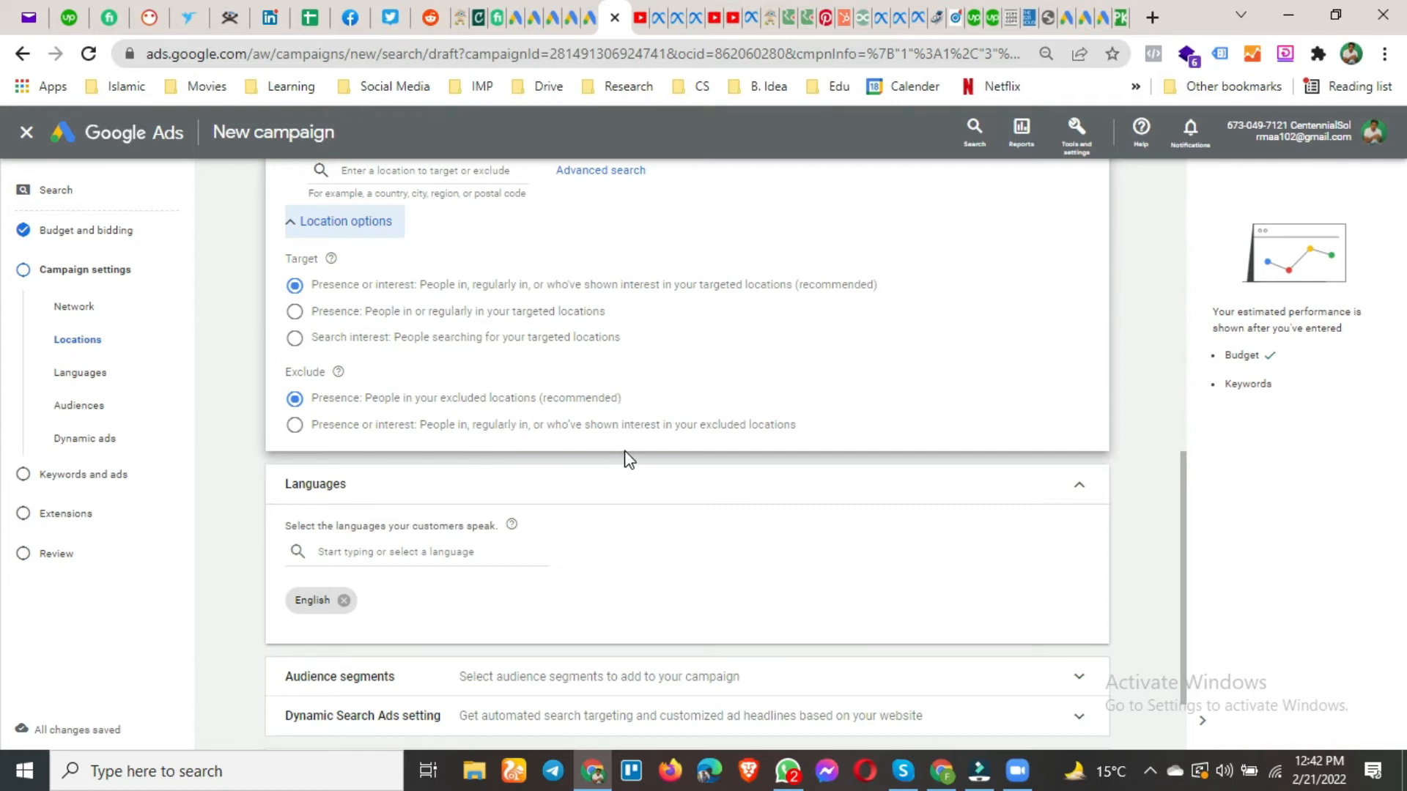
{"action": "scroll", "coordinate": [424, 503], "scroll_direction": "down", "scroll_amount": 2}
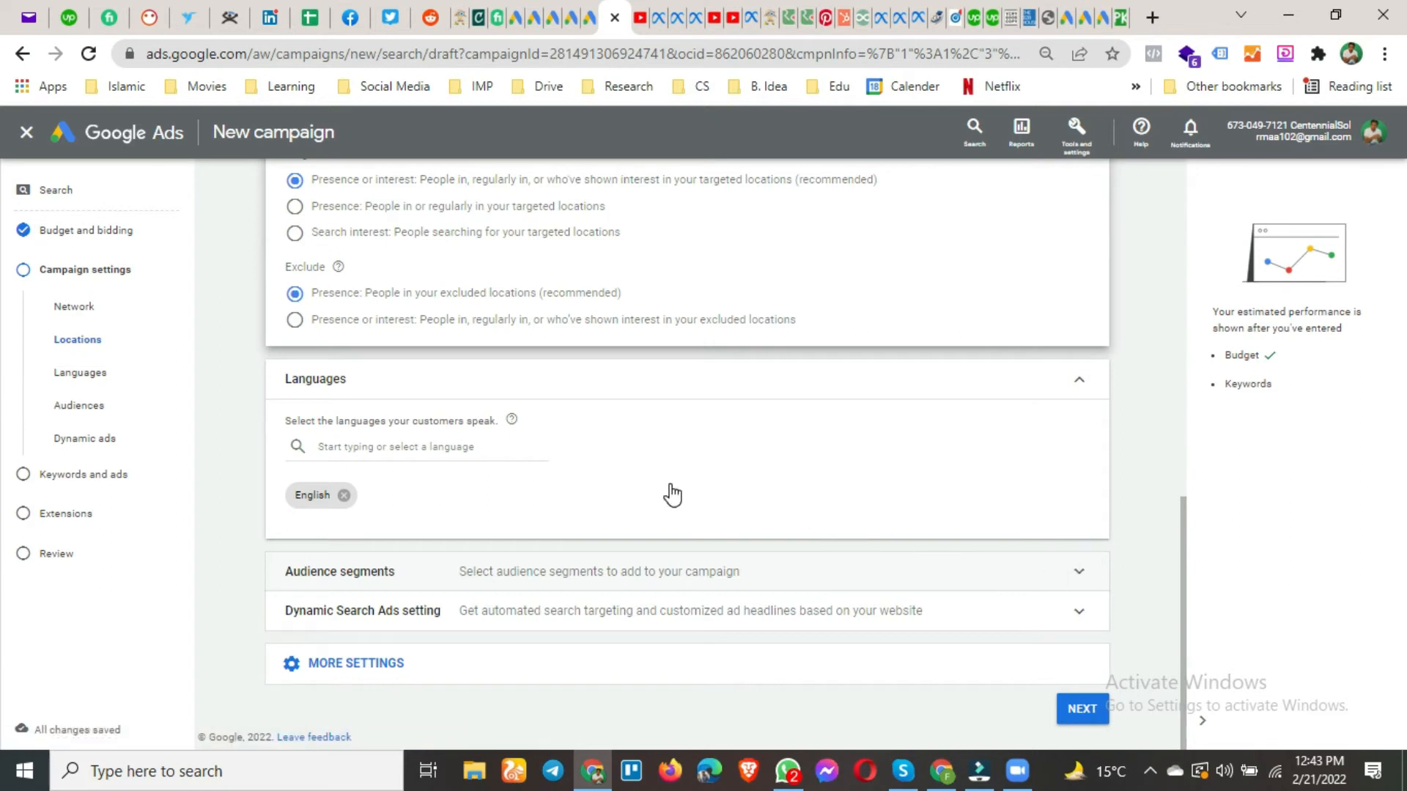
Expand the audience segments section, review its segment list and targeting settings, and collapse it.
{"action": "scroll", "coordinate": [652, 504], "scroll_direction": "down", "scroll_amount": 3}
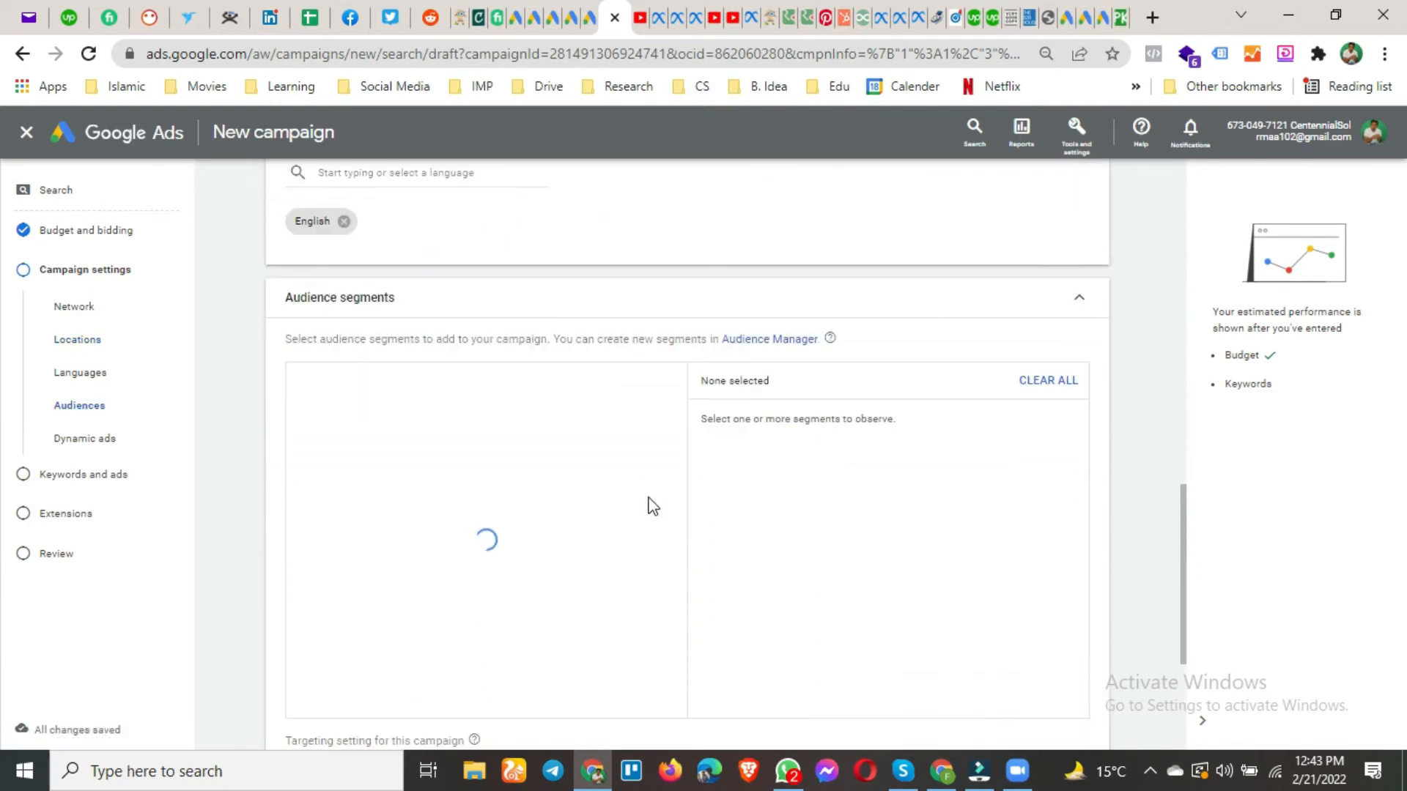
{"action": "scroll", "coordinate": [586, 461], "scroll_direction": "down", "scroll_amount": 1}
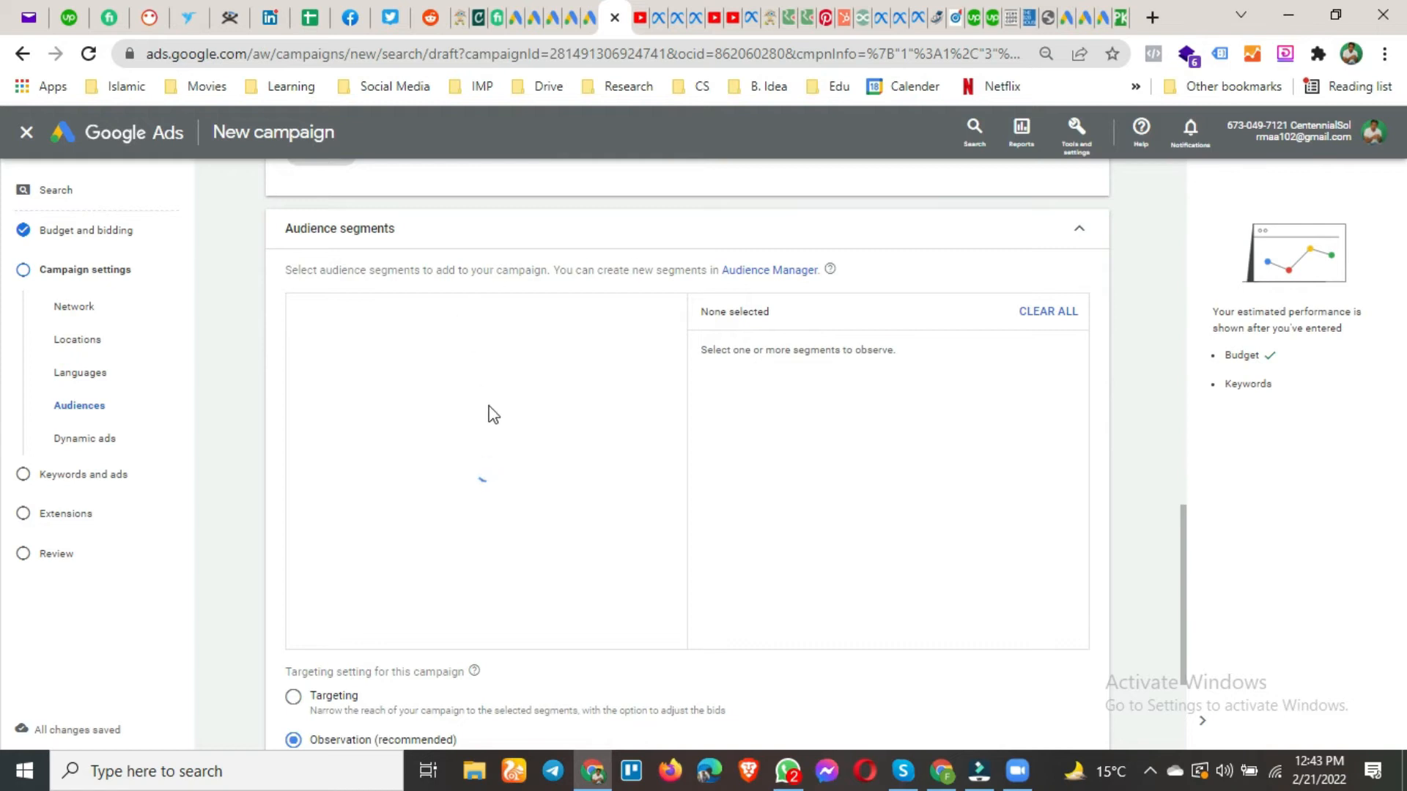
{"action": "scroll", "coordinate": [489, 406], "scroll_direction": "down", "scroll_amount": 1}
{"action": "scroll", "coordinate": [586, 420], "scroll_direction": "down", "scroll_amount": 1}
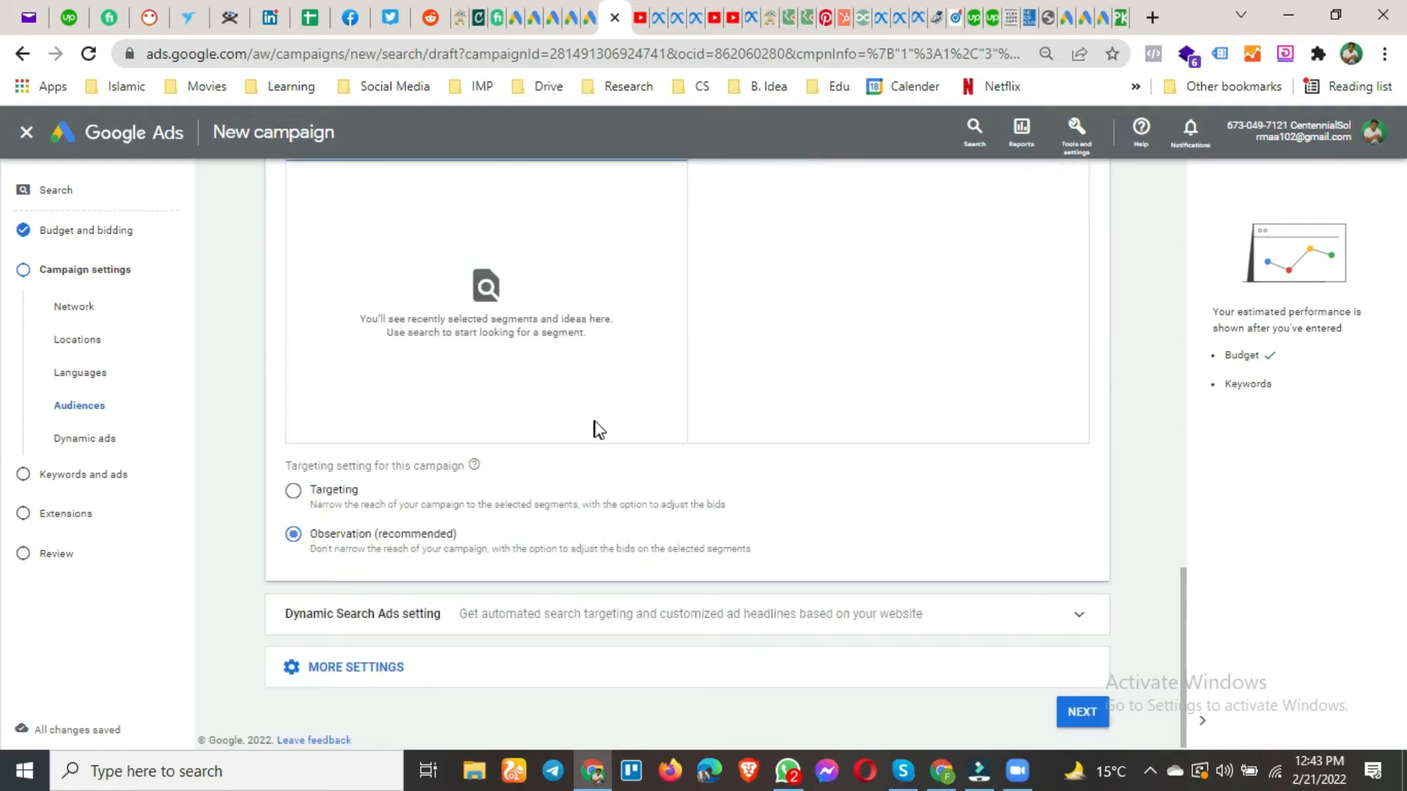
{"action": "scroll", "coordinate": [611, 418], "scroll_direction": "up", "scroll_amount": 3}
{"action": "scroll", "coordinate": [611, 423], "scroll_direction": "up", "scroll_amount": 2}
{"action": "left_click", "coordinate": [1078, 368]}
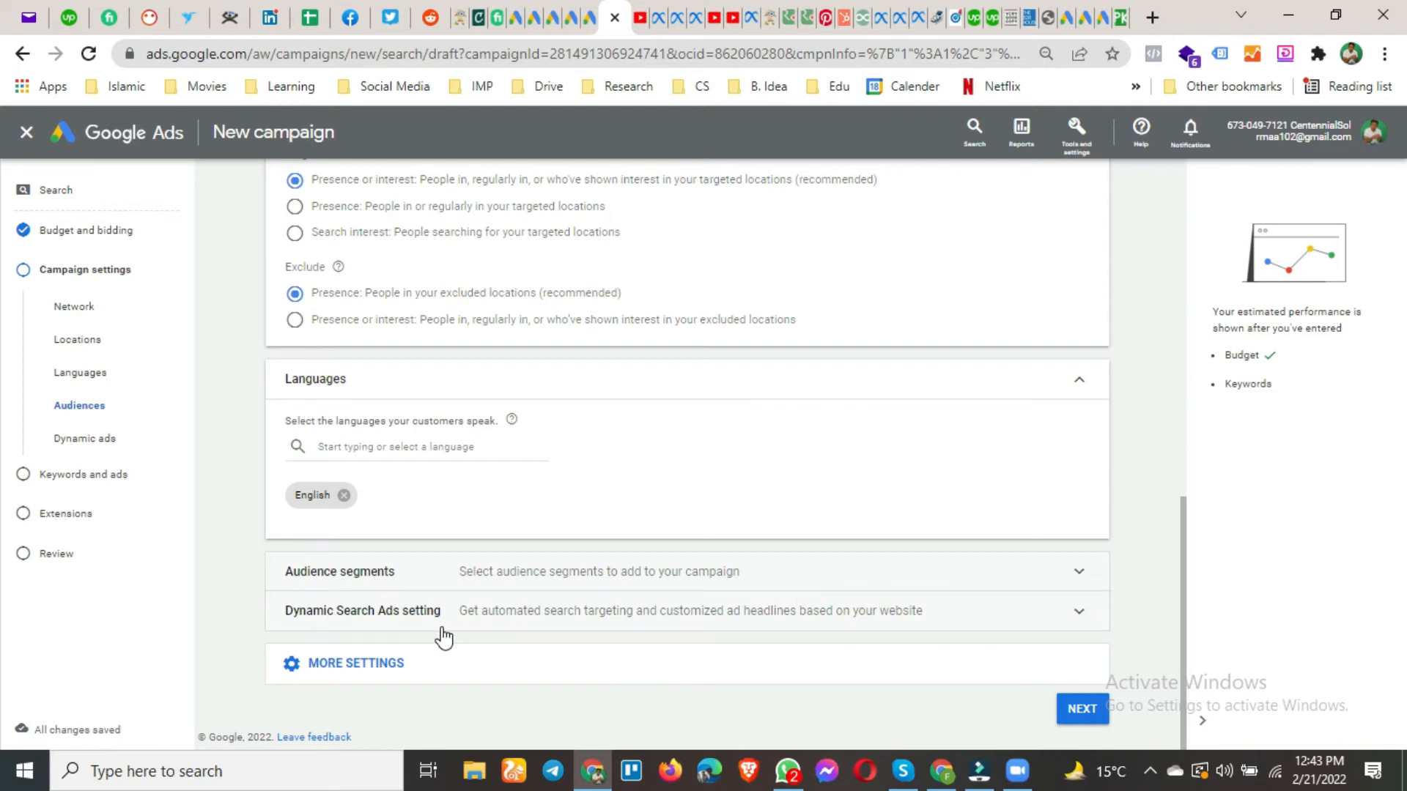
Expand the Dynamic Search Ads setting, review its description, domain and targeting source options, and collapse it.
{"action": "left_click", "coordinate": [1078, 615]}
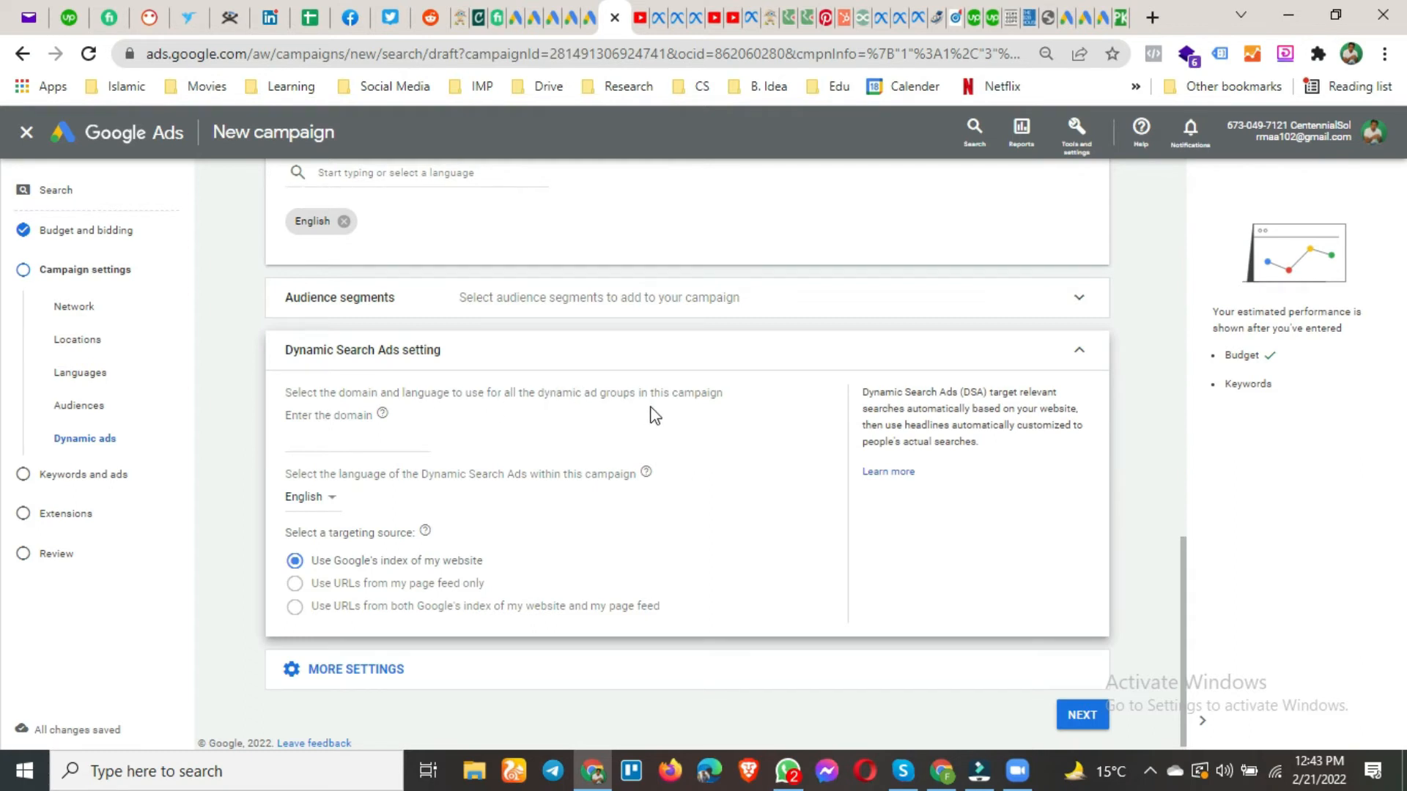
{"action": "left_click", "coordinate": [365, 446]}
{"action": "left_click_drag", "start_coordinate": [982, 444], "coordinate": [859, 398]}
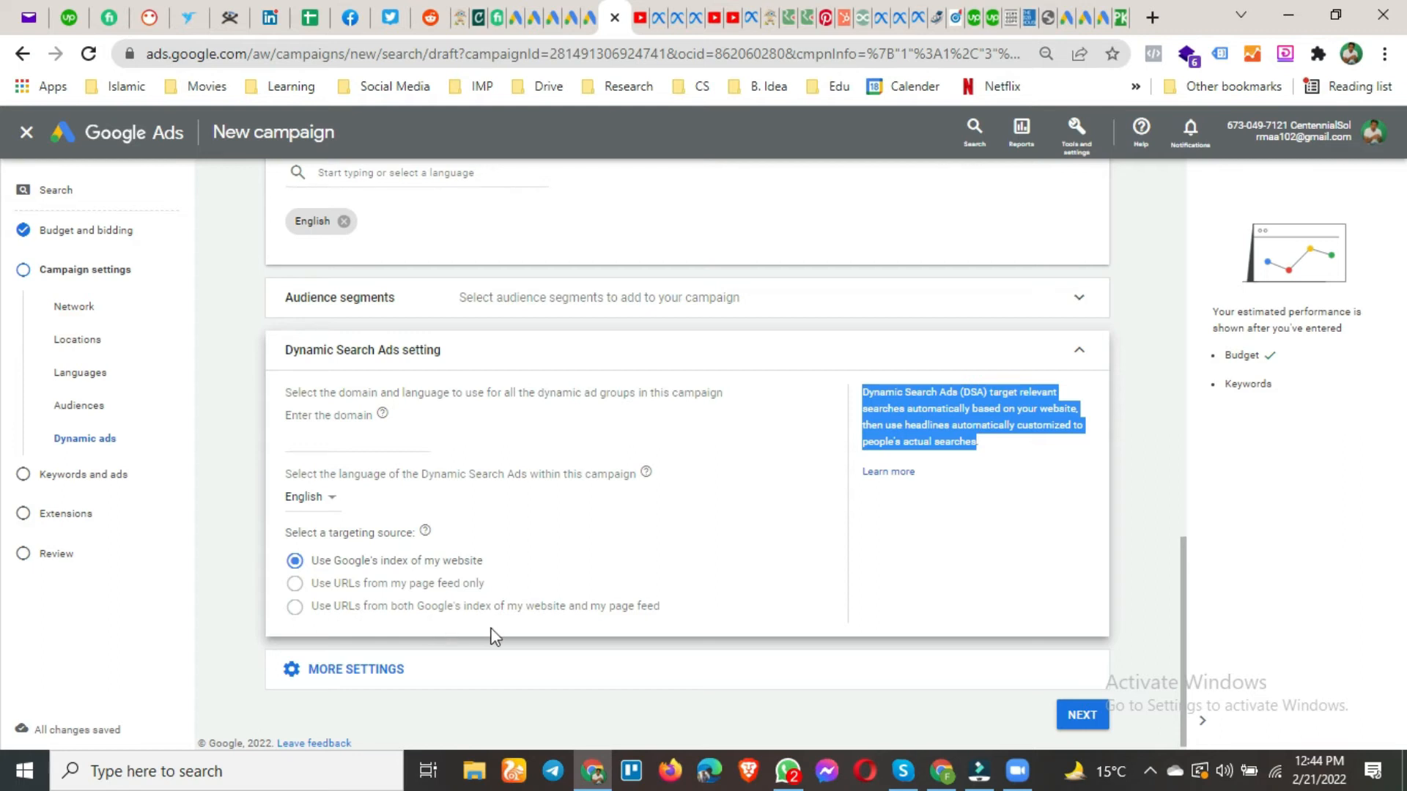
{"action": "mouse_move", "coordinate": [642, 608]}
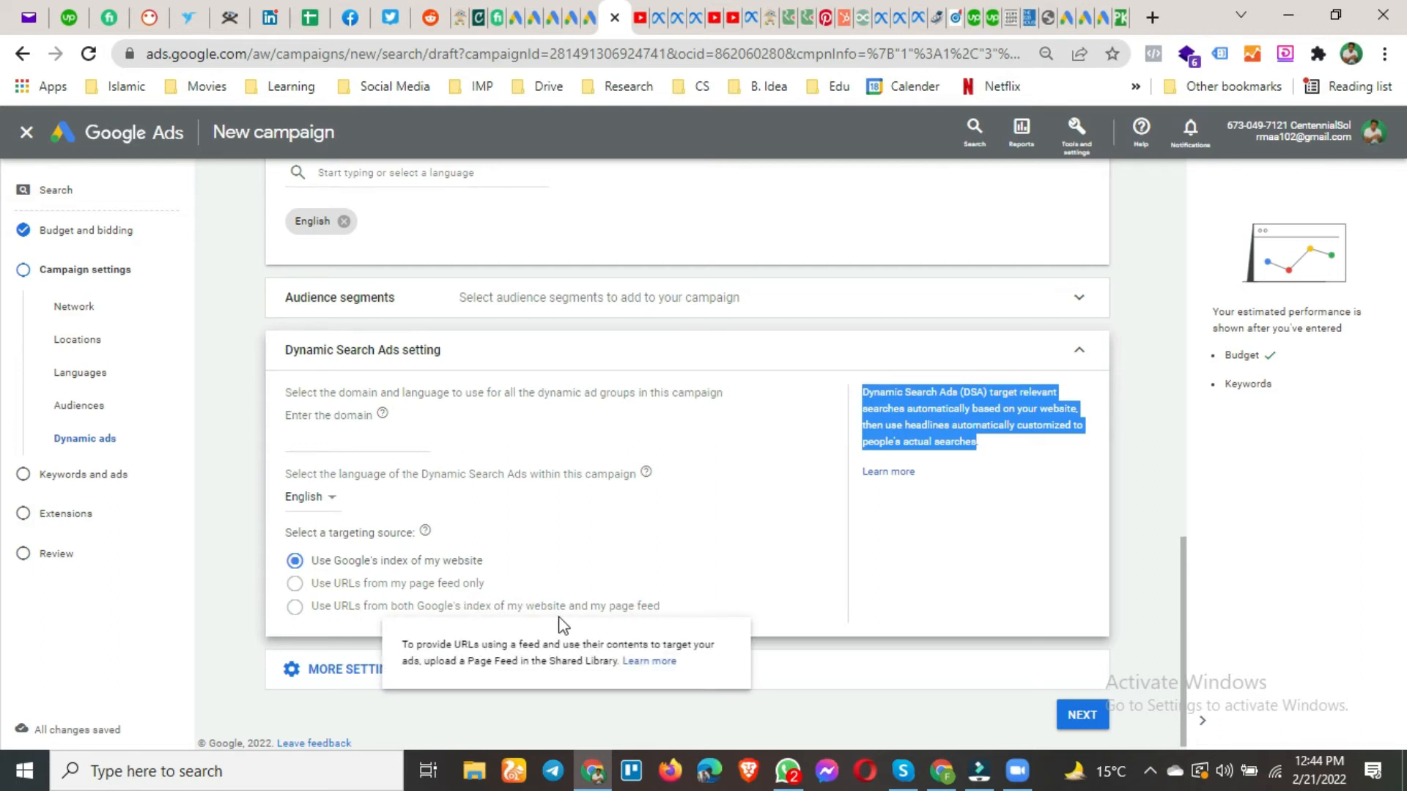
{"action": "left_click", "coordinate": [1073, 358]}
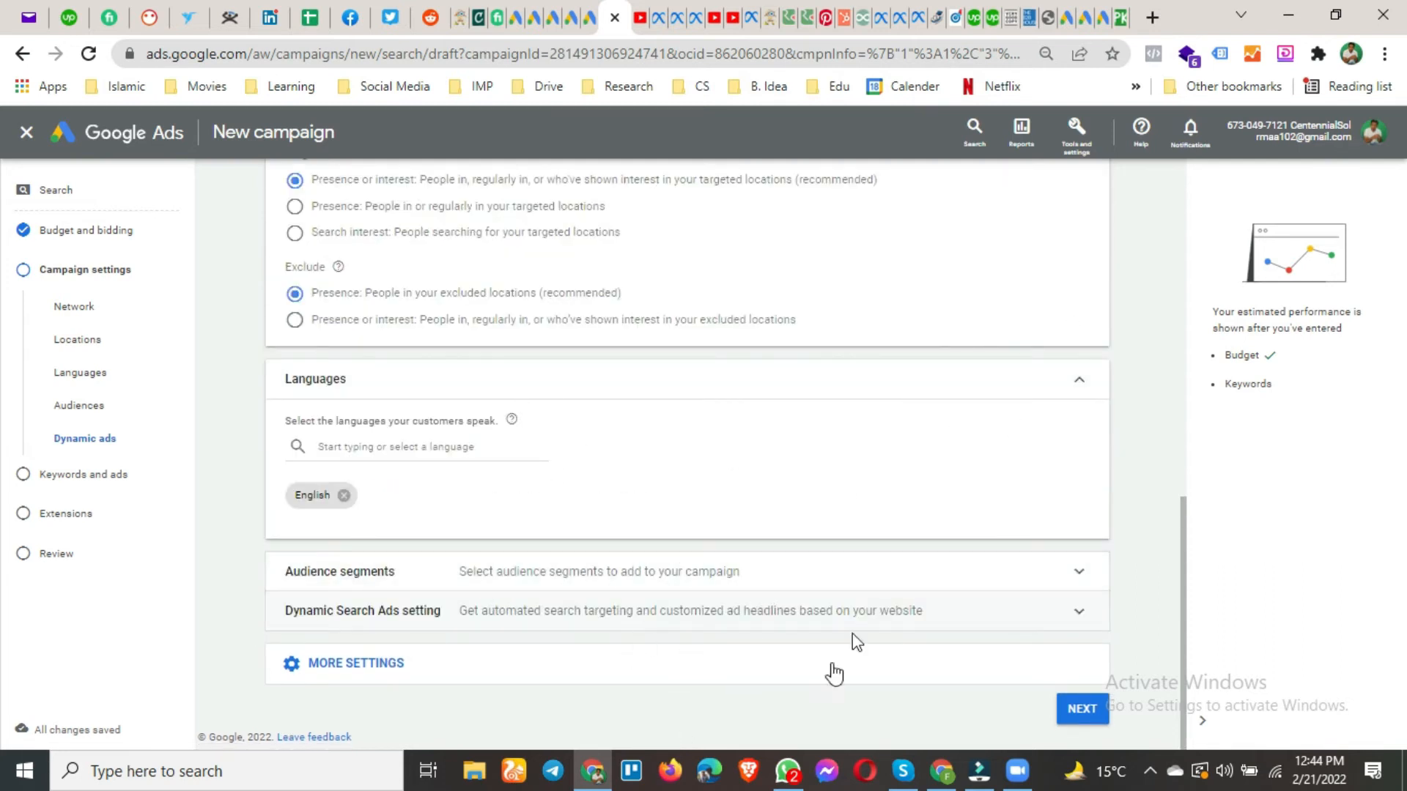
Show the additional campaign settings, open the ad schedule and set its days to Mondays - Fridays.
{"action": "left_click", "coordinate": [374, 663]}
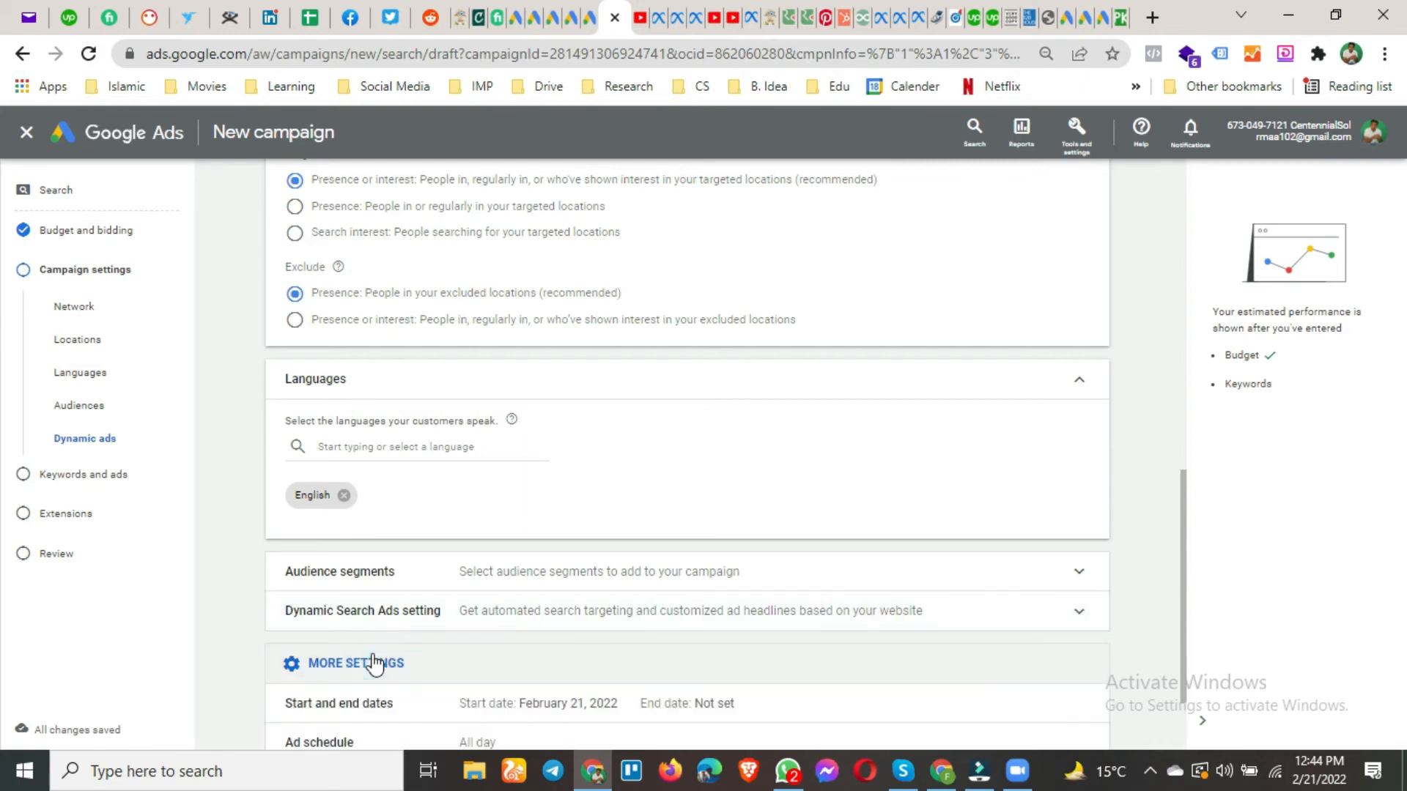
{"action": "scroll", "coordinate": [453, 623], "scroll_direction": "down", "scroll_amount": 2}
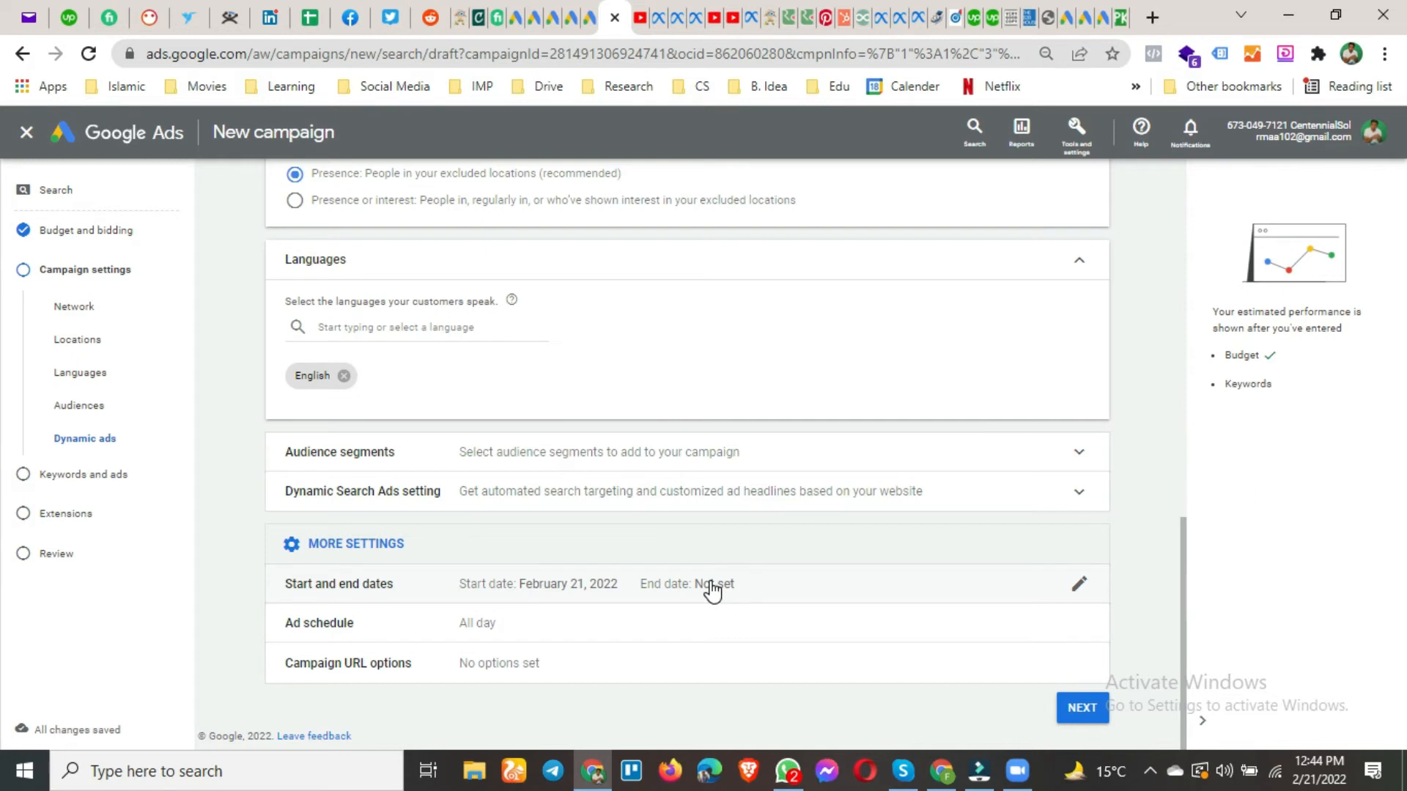
{"action": "left_click", "coordinate": [508, 631]}
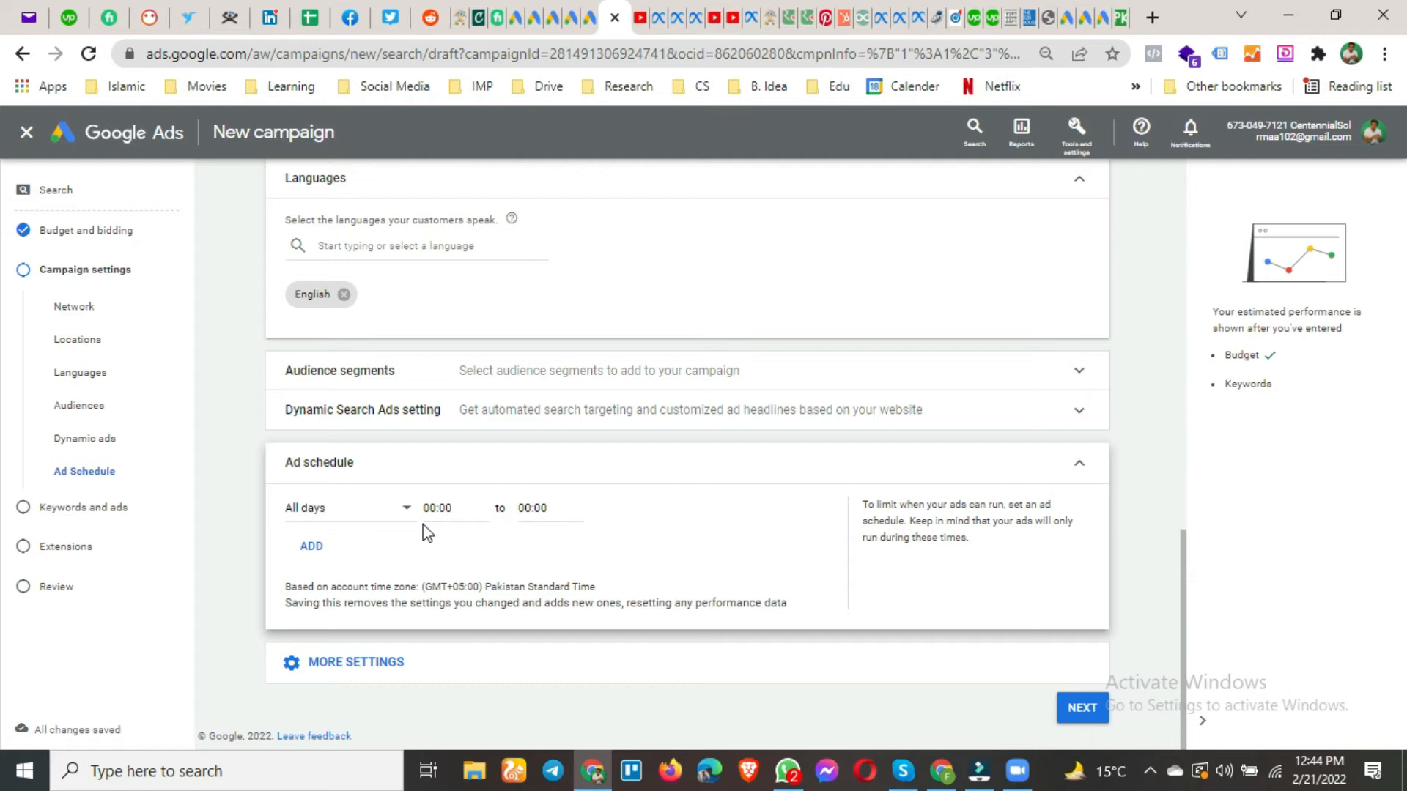
{"action": "left_click", "coordinate": [381, 508]}
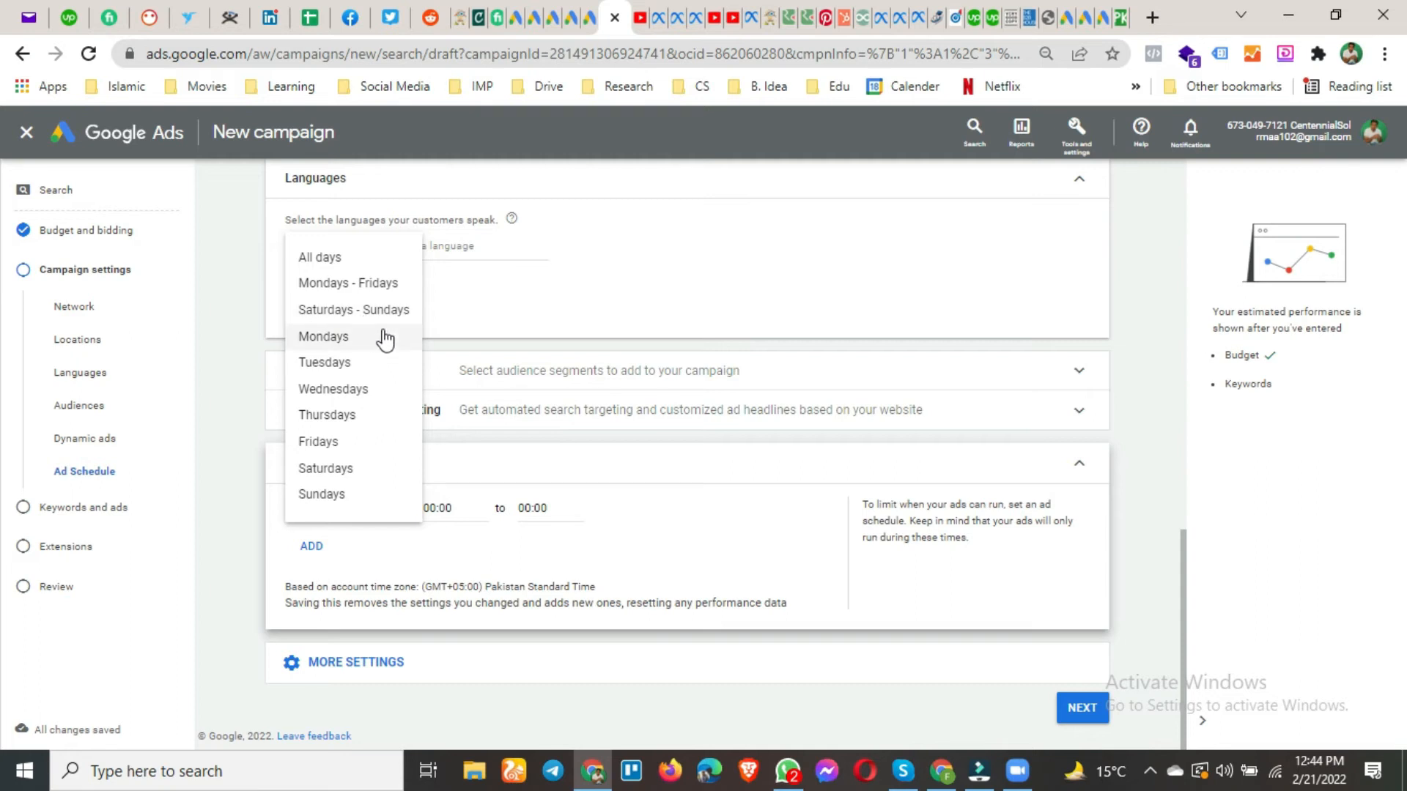
{"action": "left_click", "coordinate": [370, 299]}
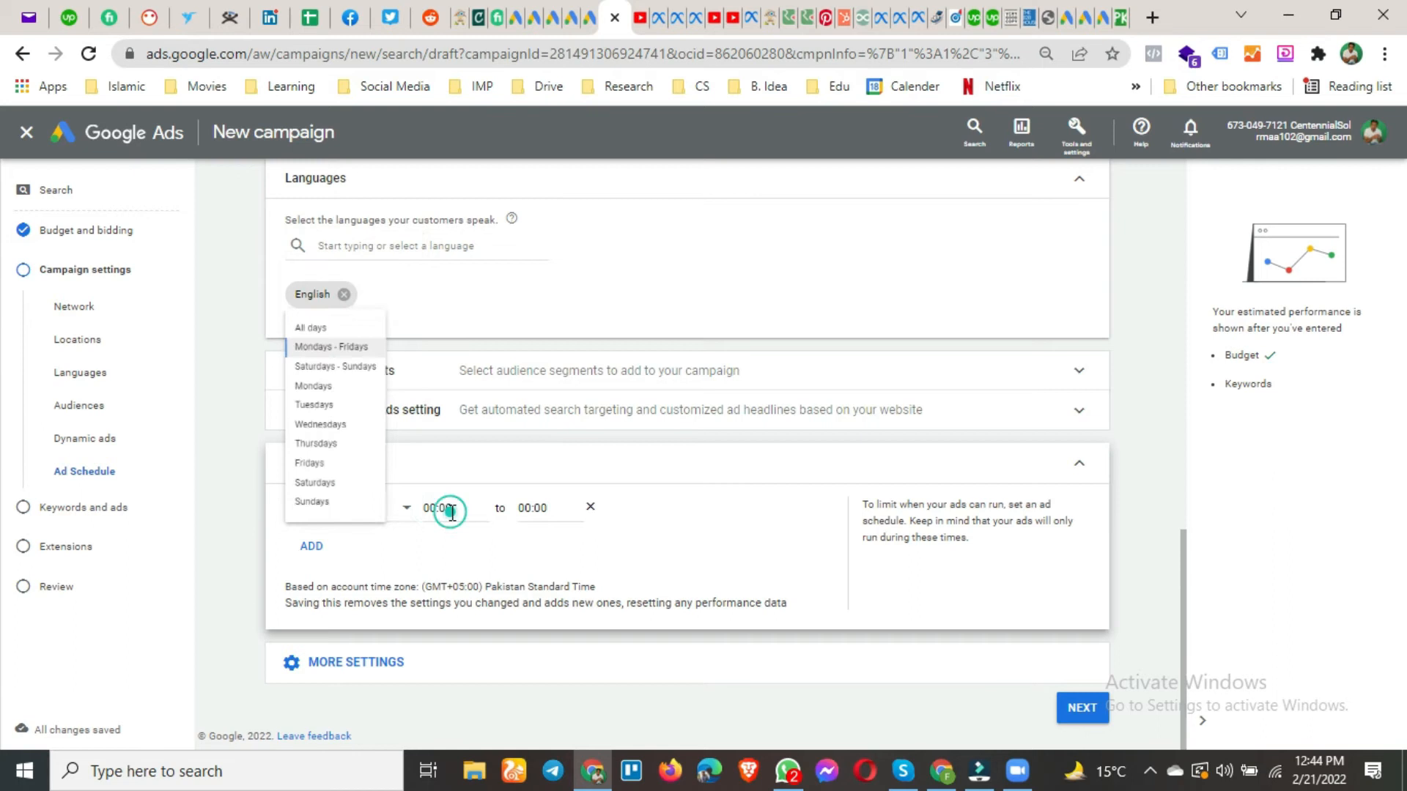
Set the Mondays - Fridays ad schedule to run from 07:00 to 20:00.
{"action": "left_click", "coordinate": [452, 511]}
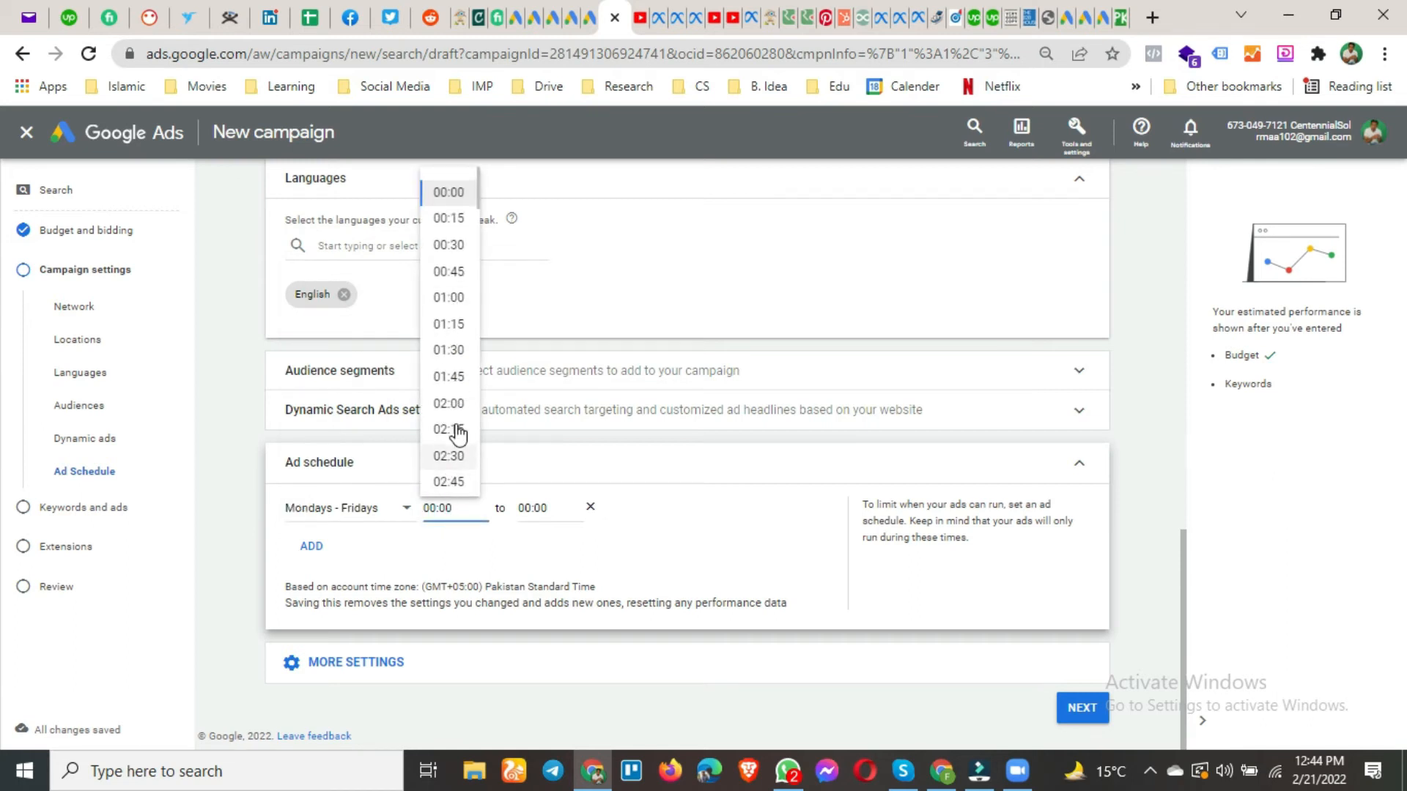
{"action": "scroll", "coordinate": [455, 432], "scroll_direction": "down", "scroll_amount": 6}
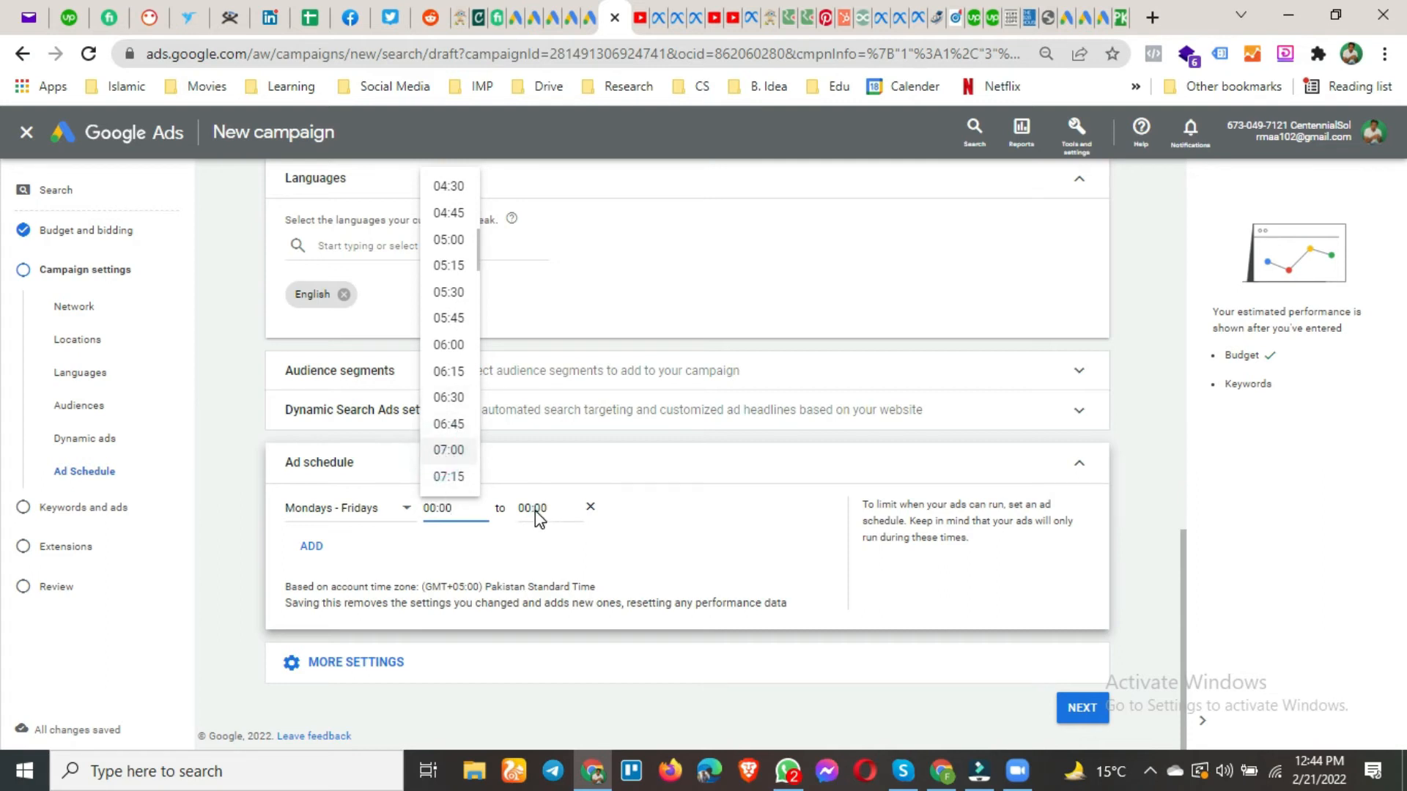
{"action": "key", "text": "Return"}
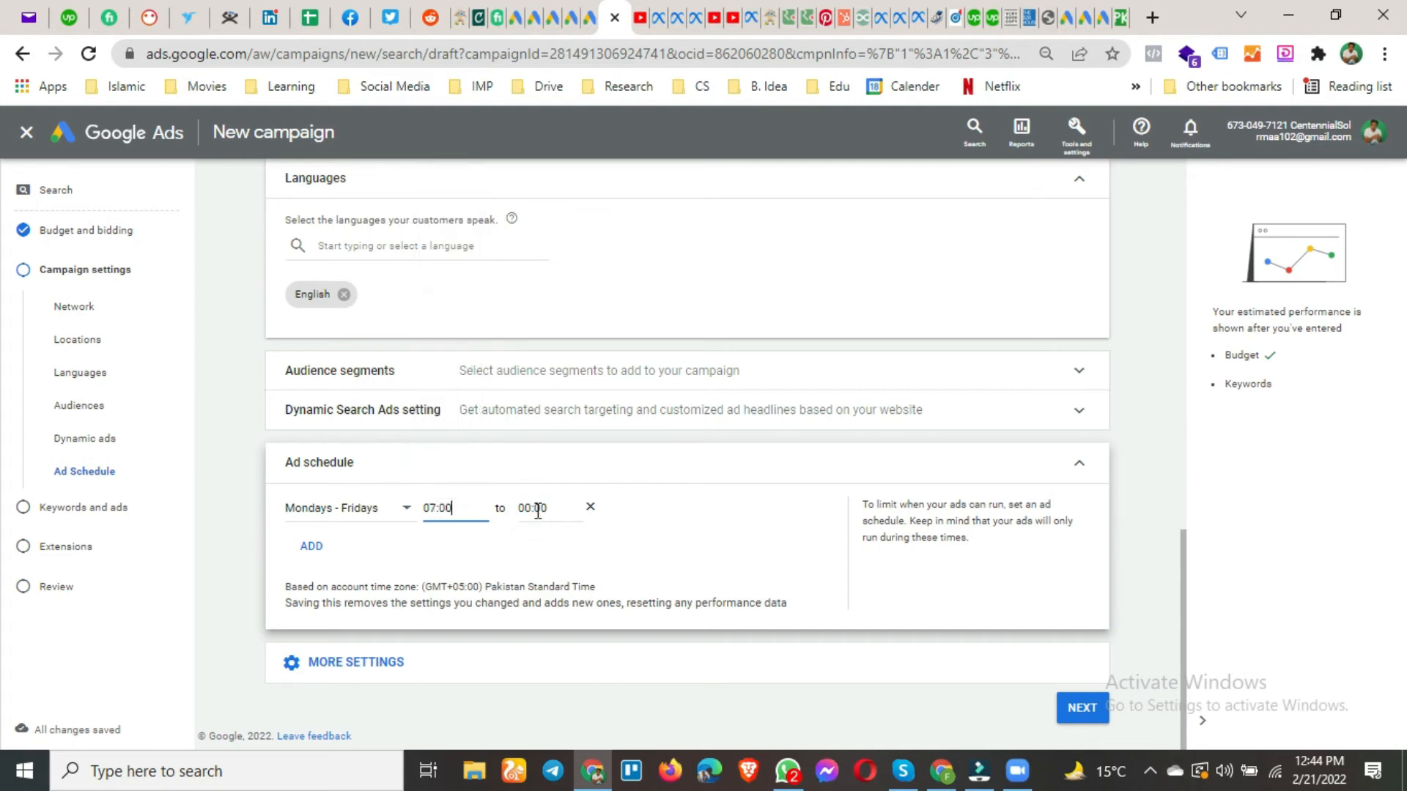
{"action": "left_click", "coordinate": [530, 509]}
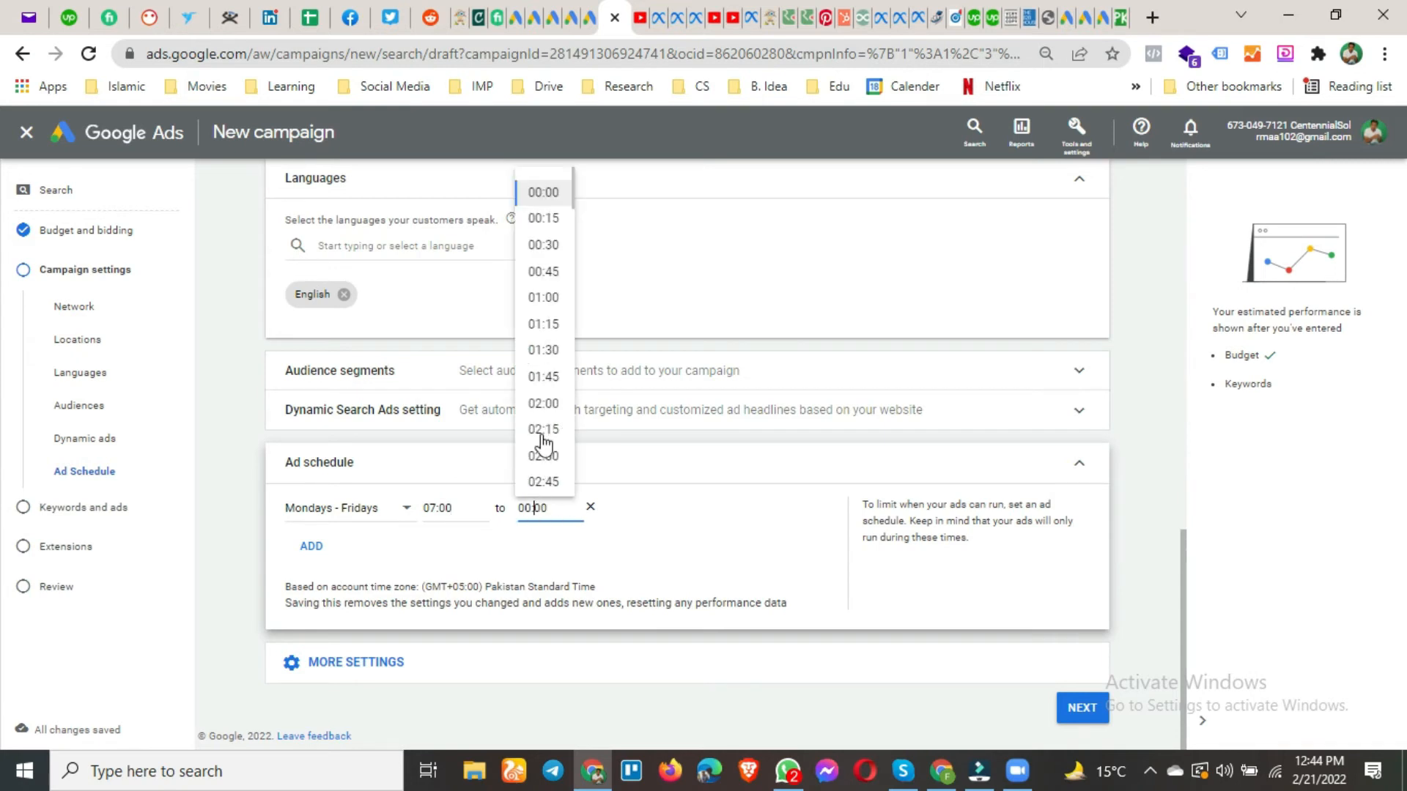
{"action": "scroll", "coordinate": [542, 451], "scroll_direction": "down", "scroll_amount": 10}
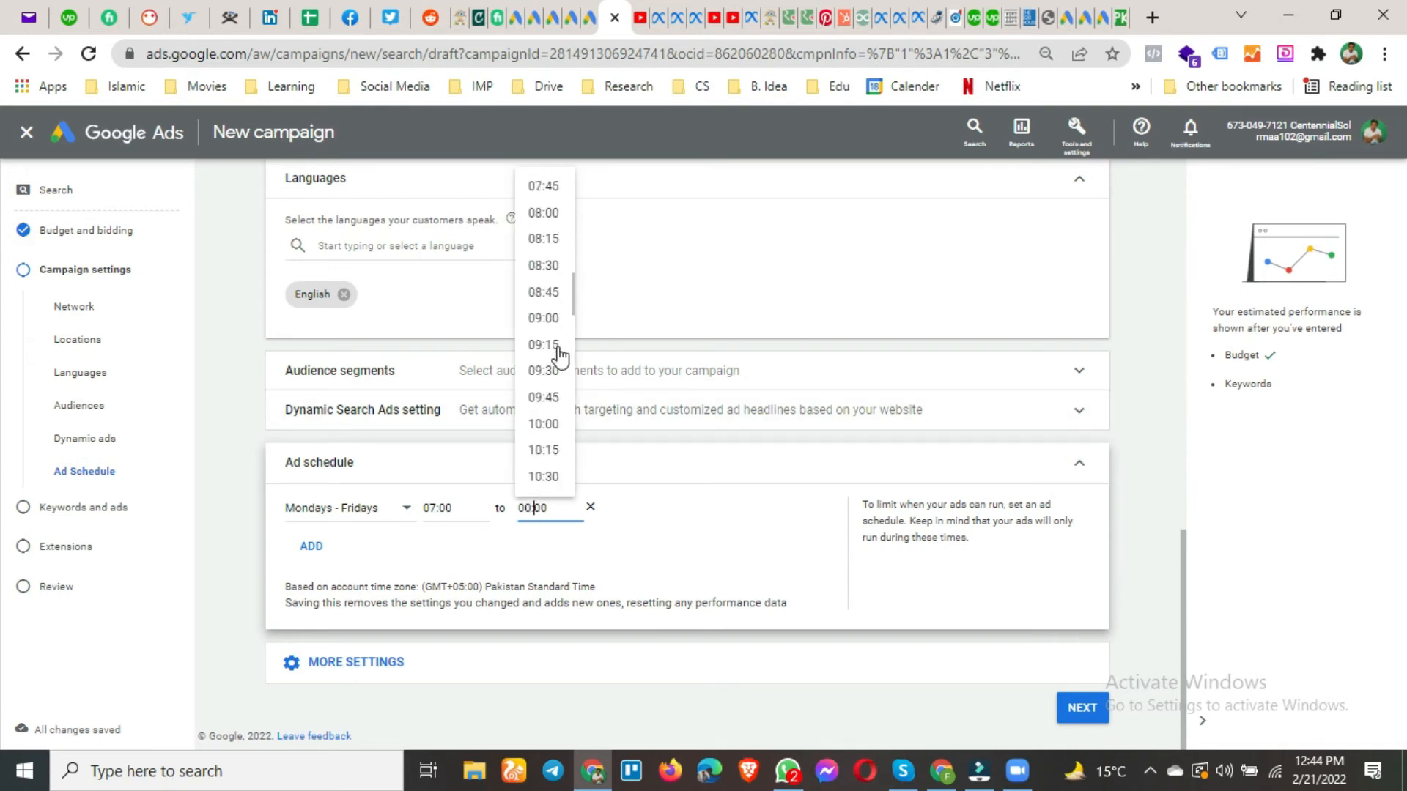
{"action": "scroll", "coordinate": [546, 366], "scroll_direction": "down", "scroll_amount": 15}
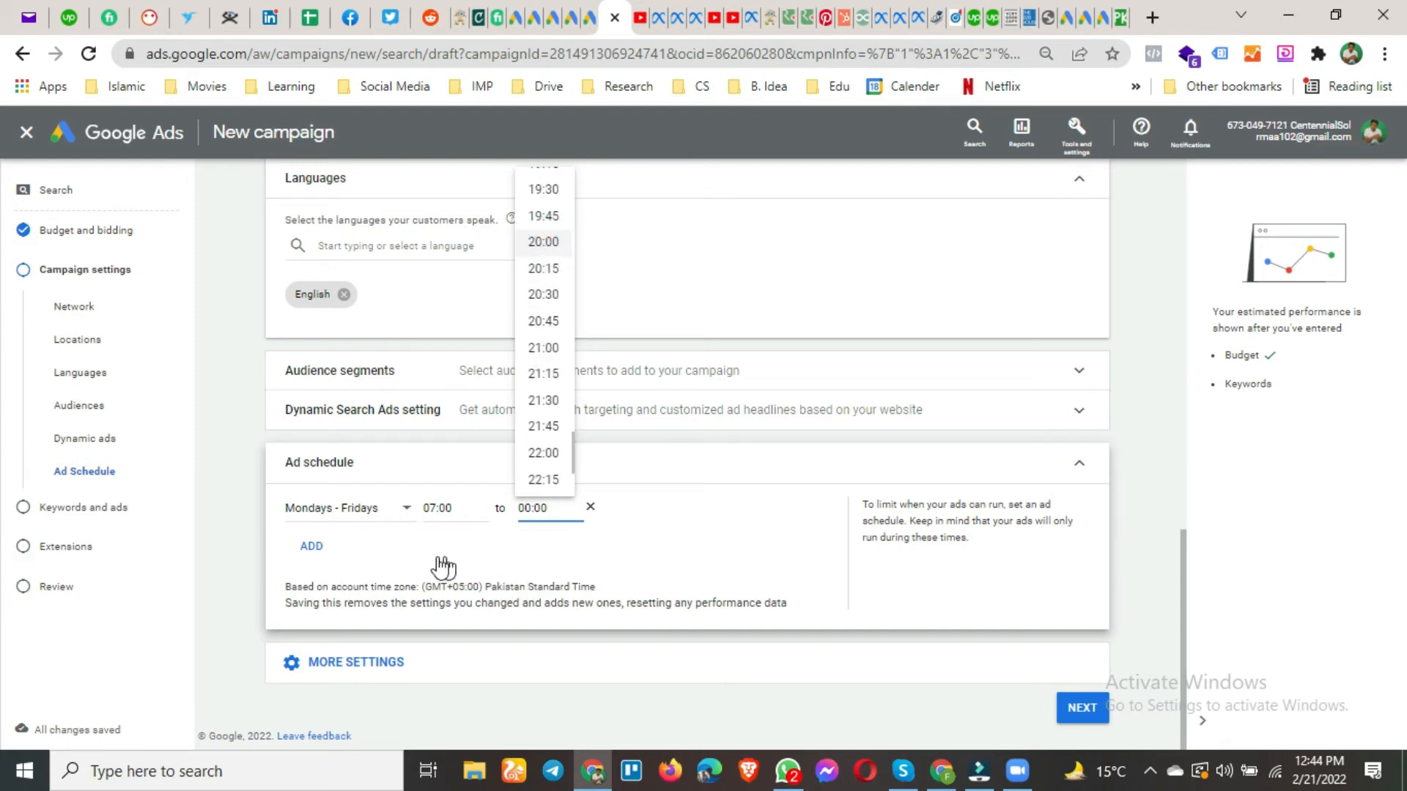
{"action": "key", "text": "Return"}
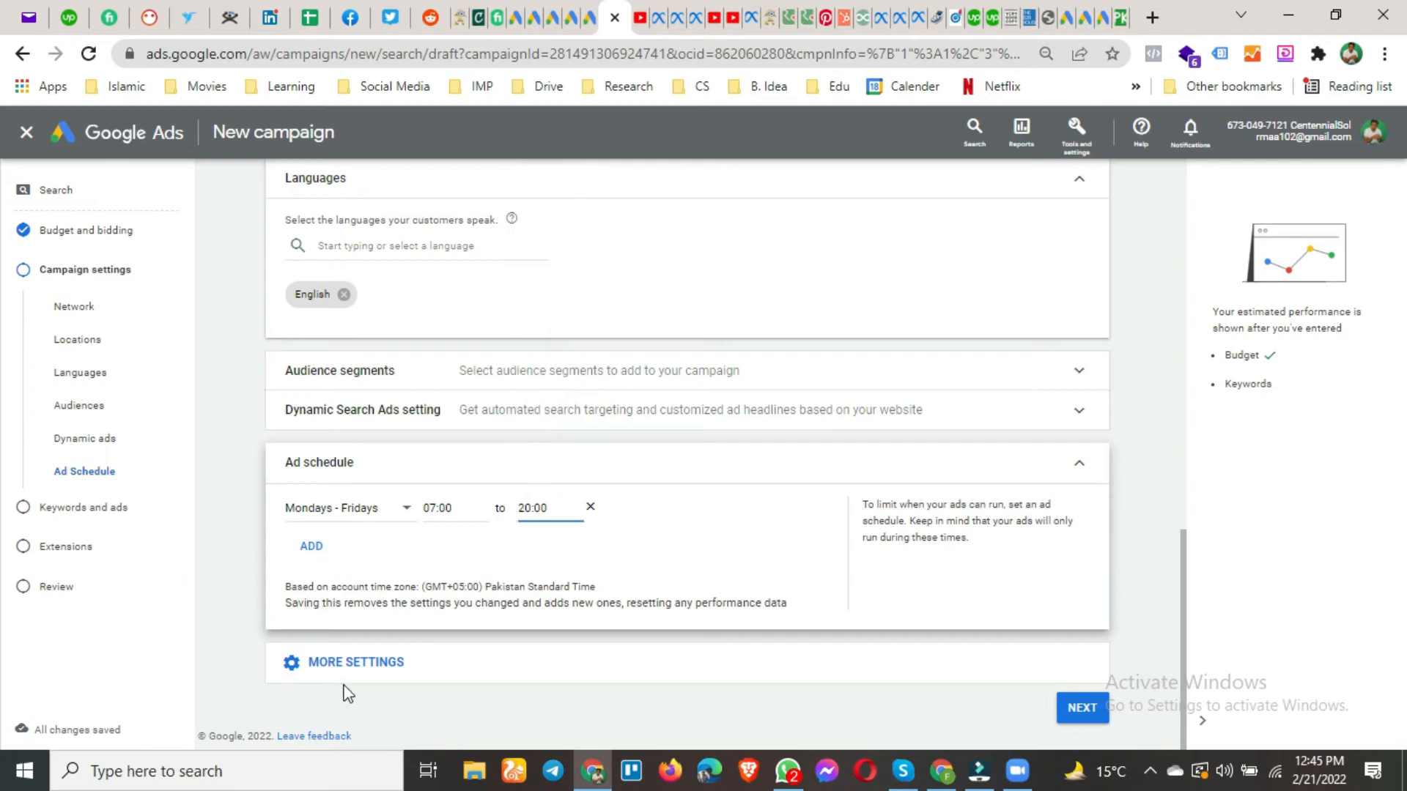
Show the remaining additional settings, check the dates and URL options, and continue to the keywords and ads stage.
{"action": "left_click", "coordinate": [346, 659]}
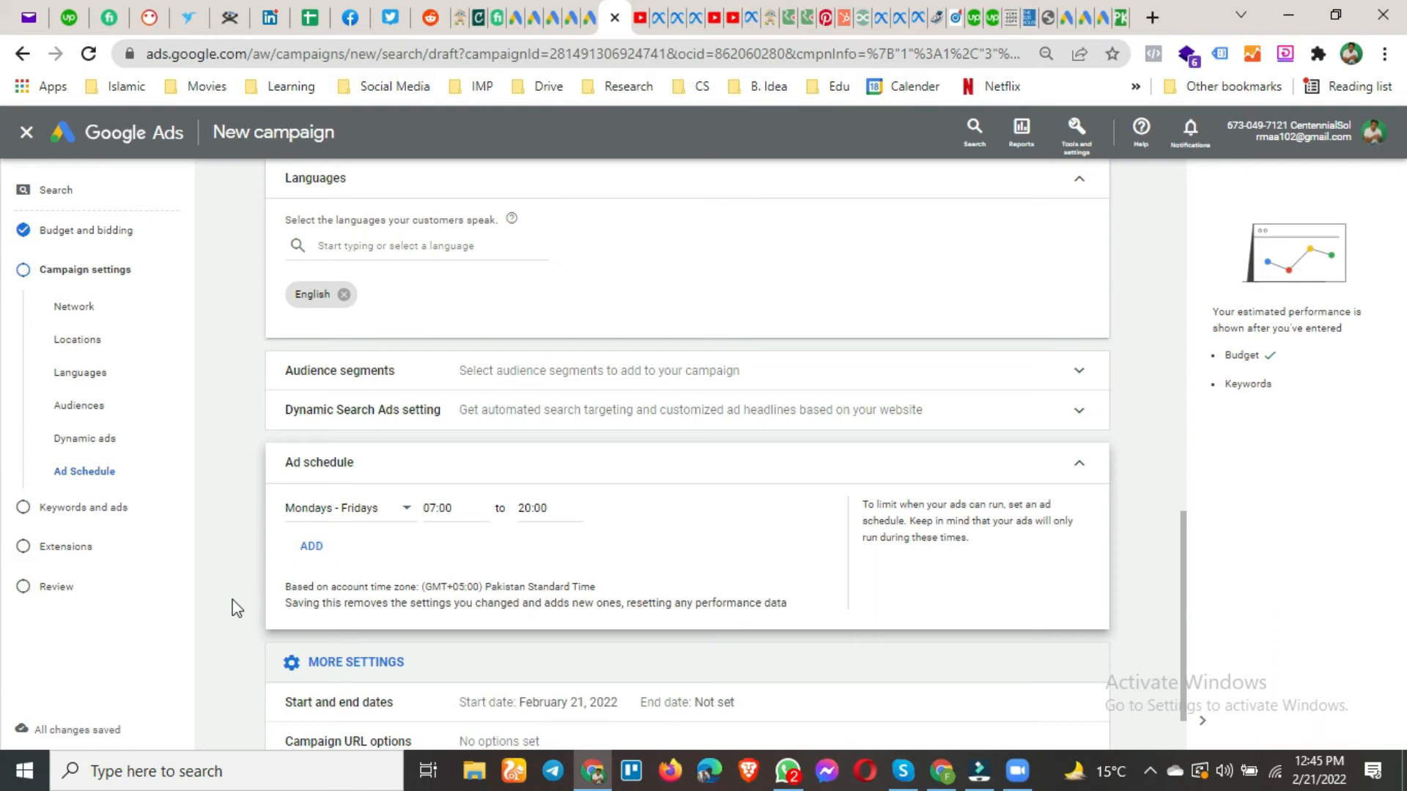
{"action": "scroll", "coordinate": [236, 608], "scroll_direction": "down", "scroll_amount": 2}
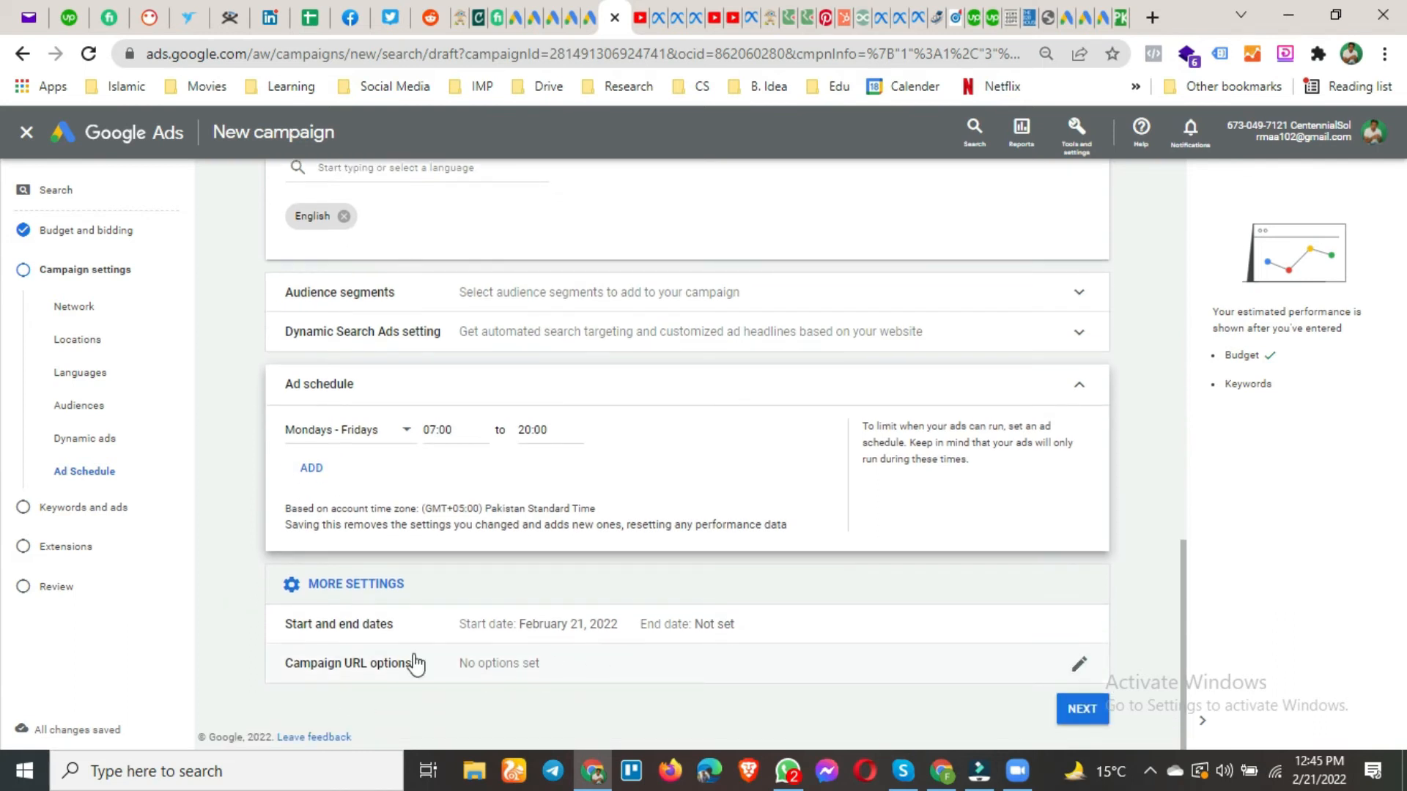
{"action": "left_click", "coordinate": [1084, 723]}
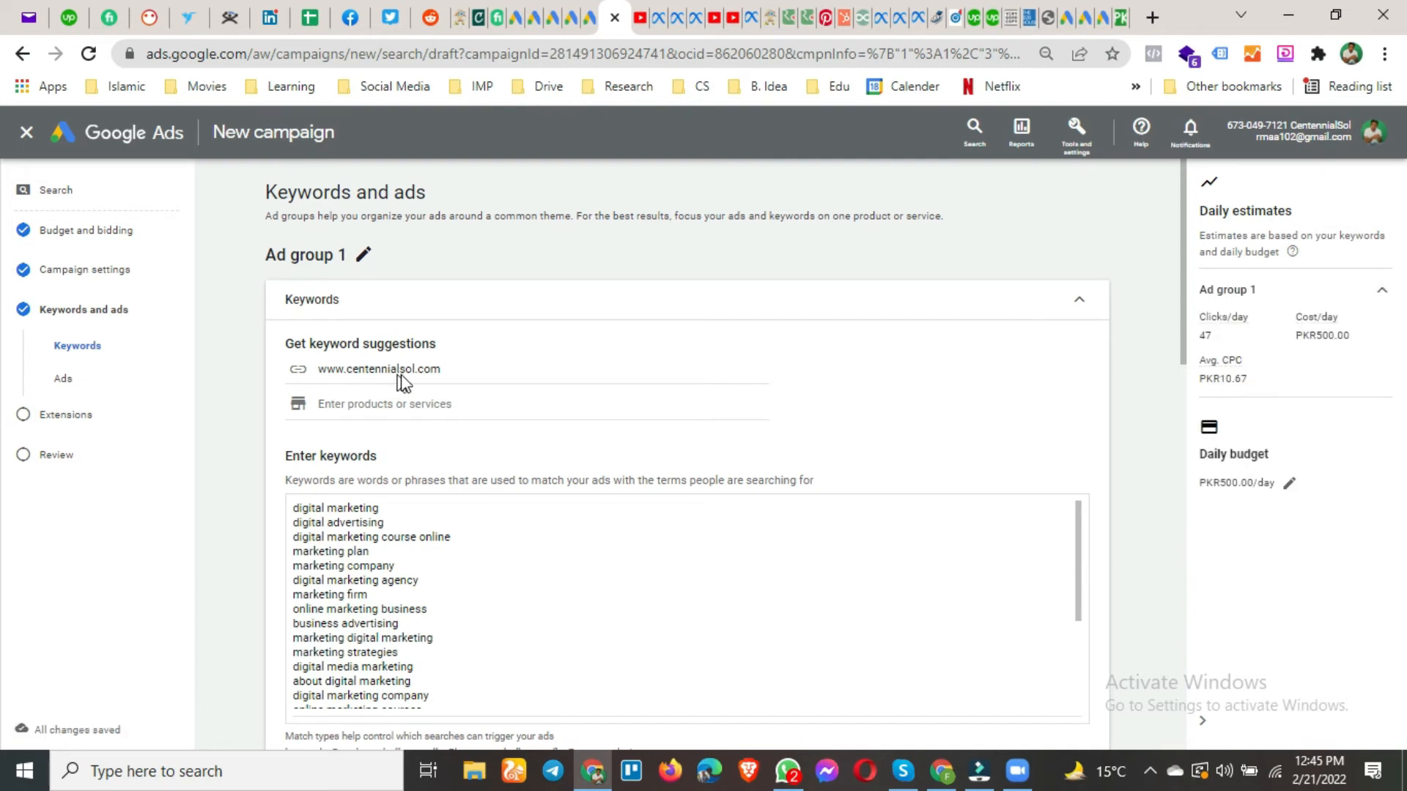
{"action": "scroll", "coordinate": [388, 455], "scroll_direction": "down", "scroll_amount": 1}
{"action": "scroll", "coordinate": [449, 629], "scroll_direction": "down", "scroll_amount": 2}
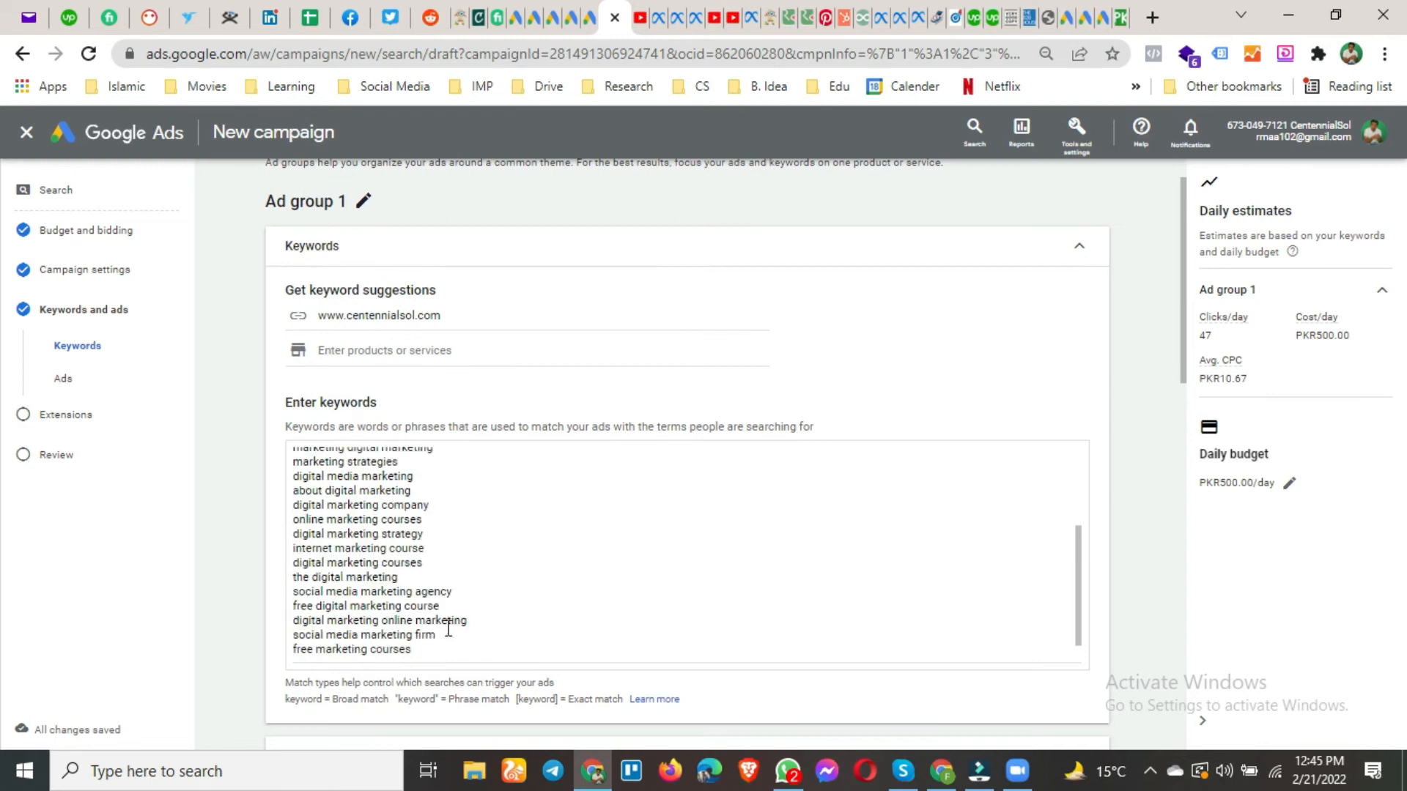
{"action": "left_click", "coordinate": [430, 649]}
{"action": "left_click", "coordinate": [290, 460], "text": "shift"}
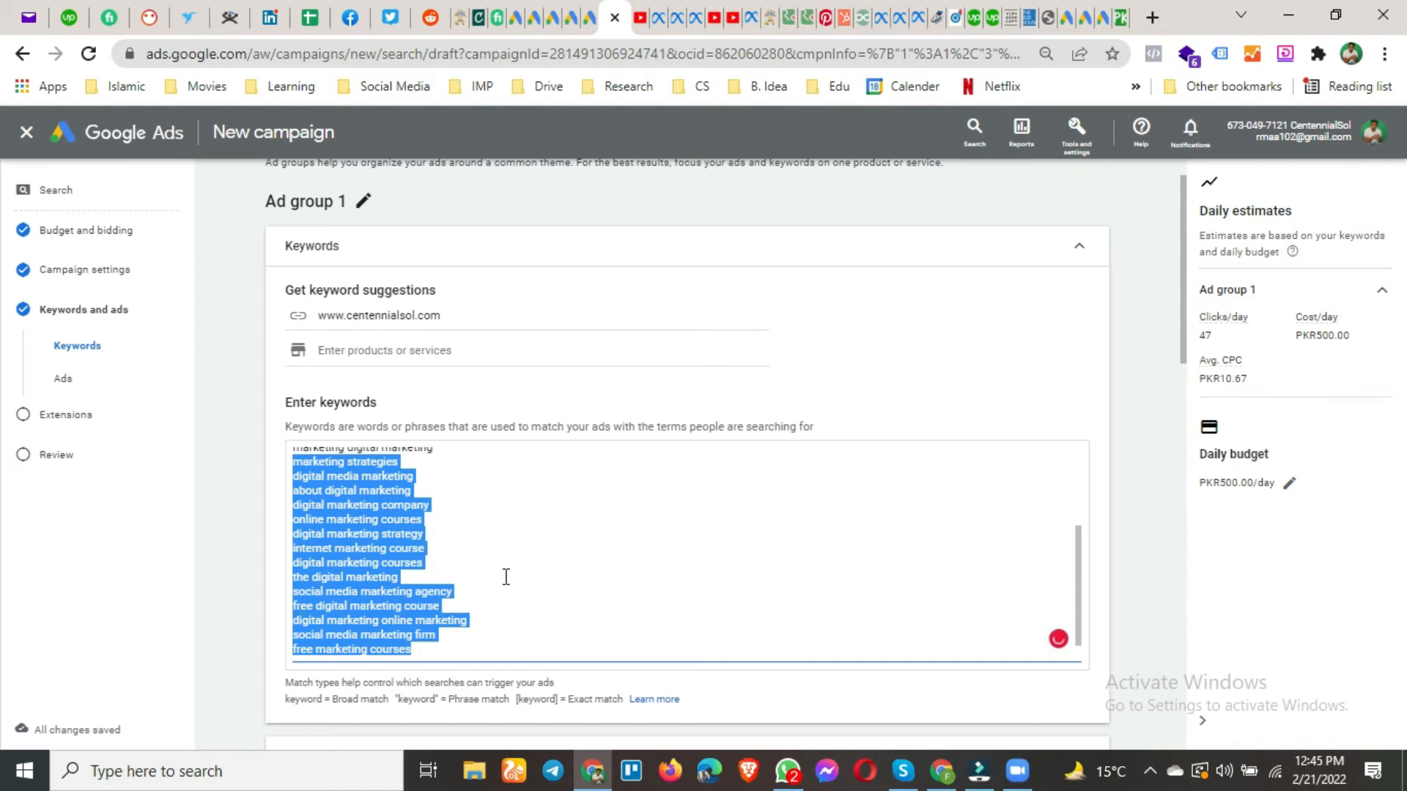
{"action": "key", "text": "BackSpace"}
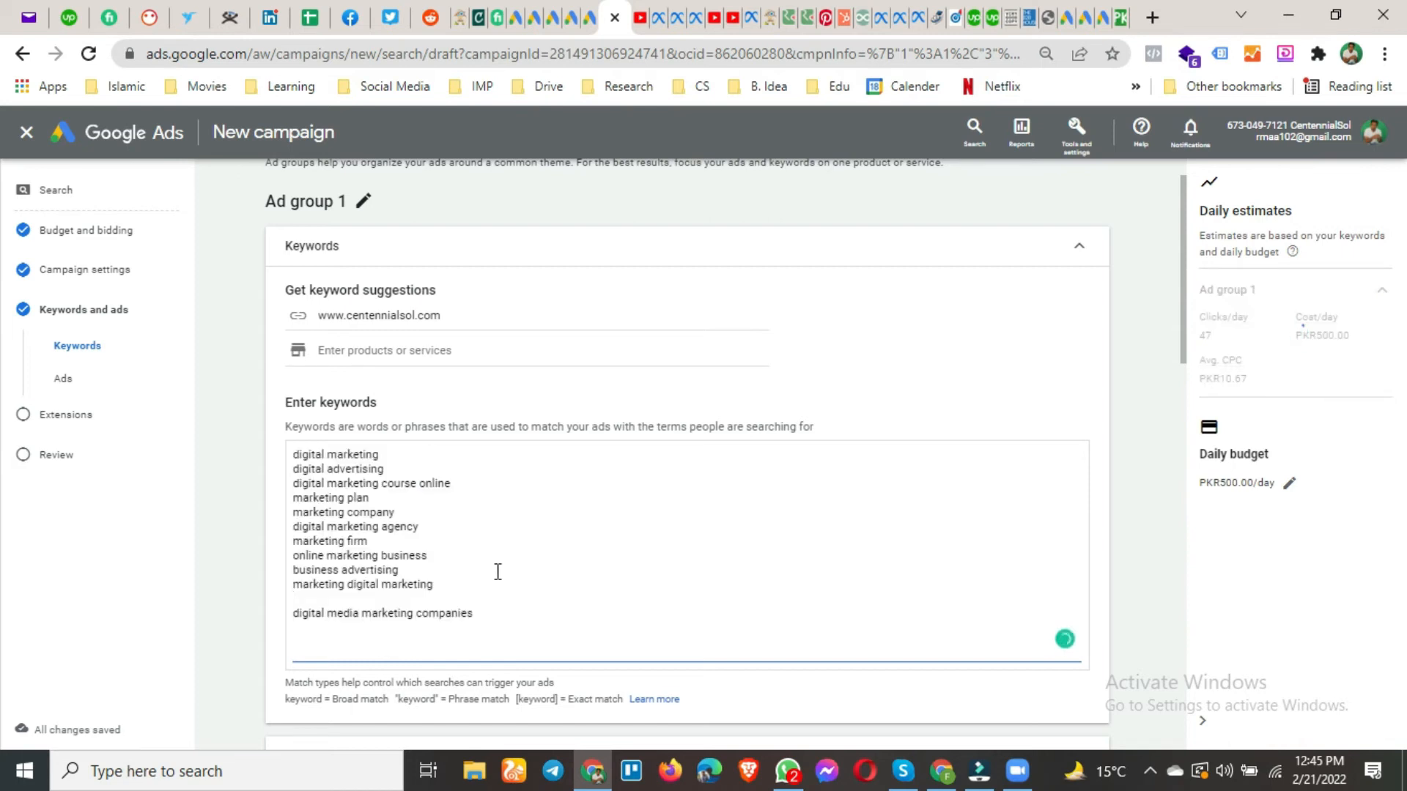
{"action": "key", "text": "ctrl+z"}
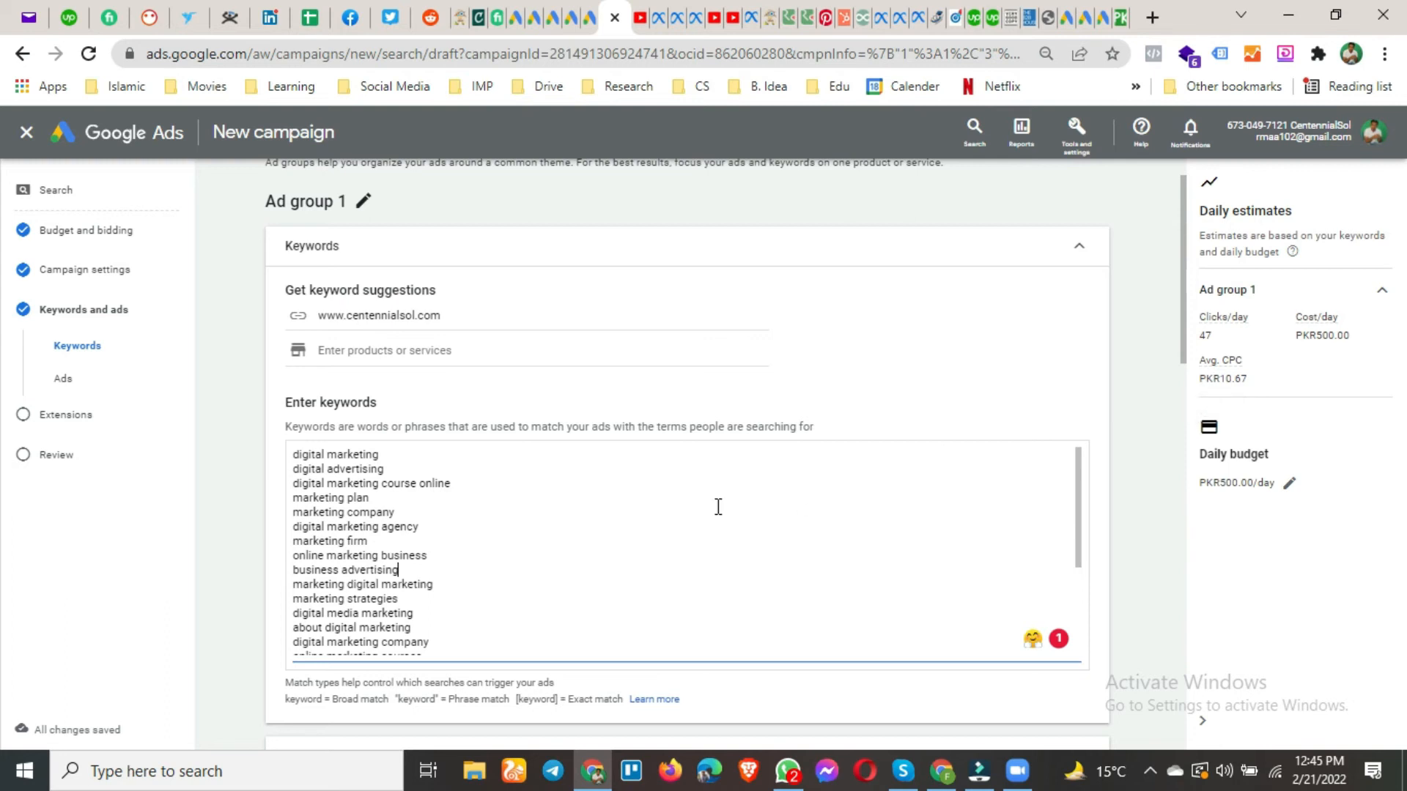
Delete all suggested keywords from the ad group except digital marketing and digital advertising.
{"action": "scroll", "coordinate": [483, 537], "scroll_direction": "down", "scroll_amount": 4}
{"action": "scroll", "coordinate": [500, 559], "scroll_direction": "up", "scroll_amount": 1}
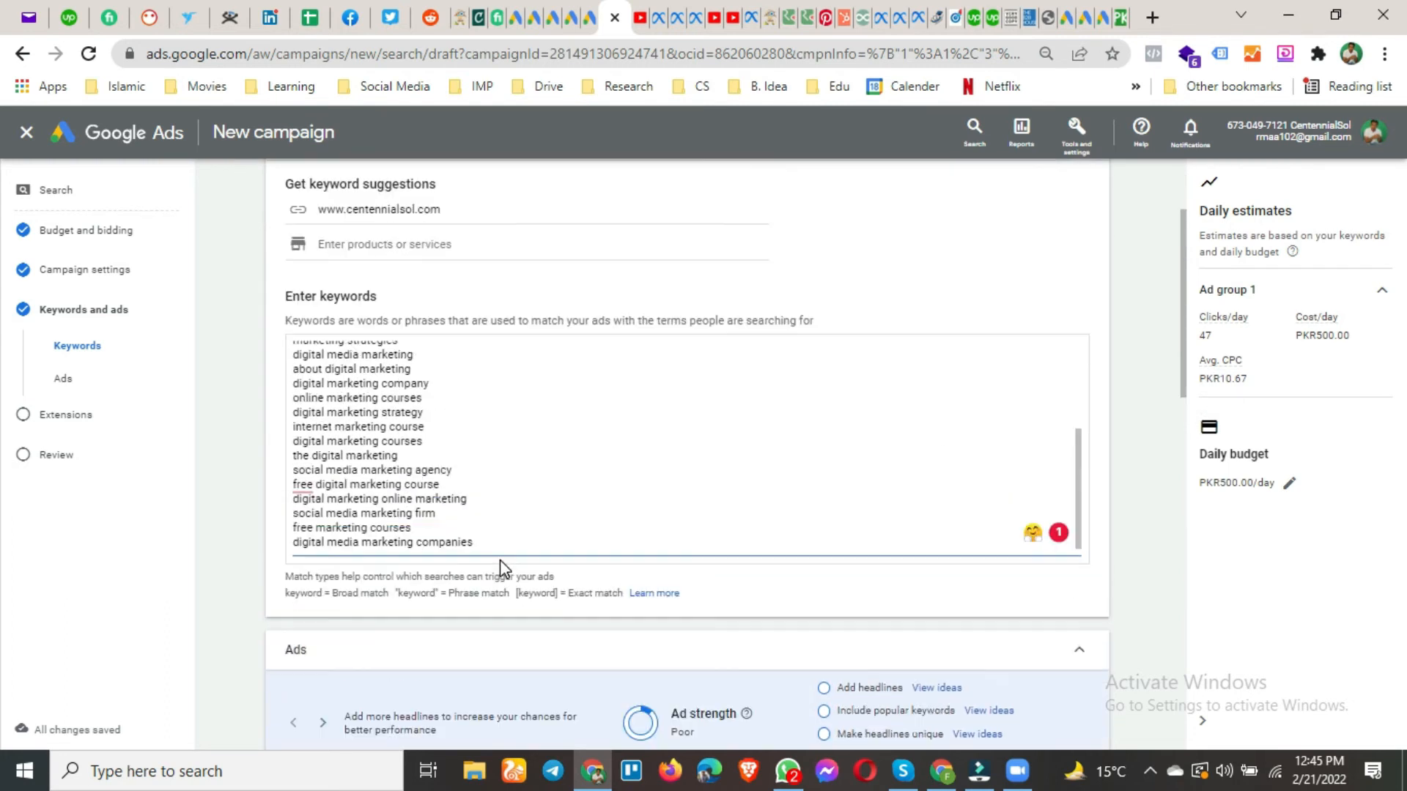
{"action": "left_click_drag", "start_coordinate": [489, 544], "coordinate": [280, 404]}
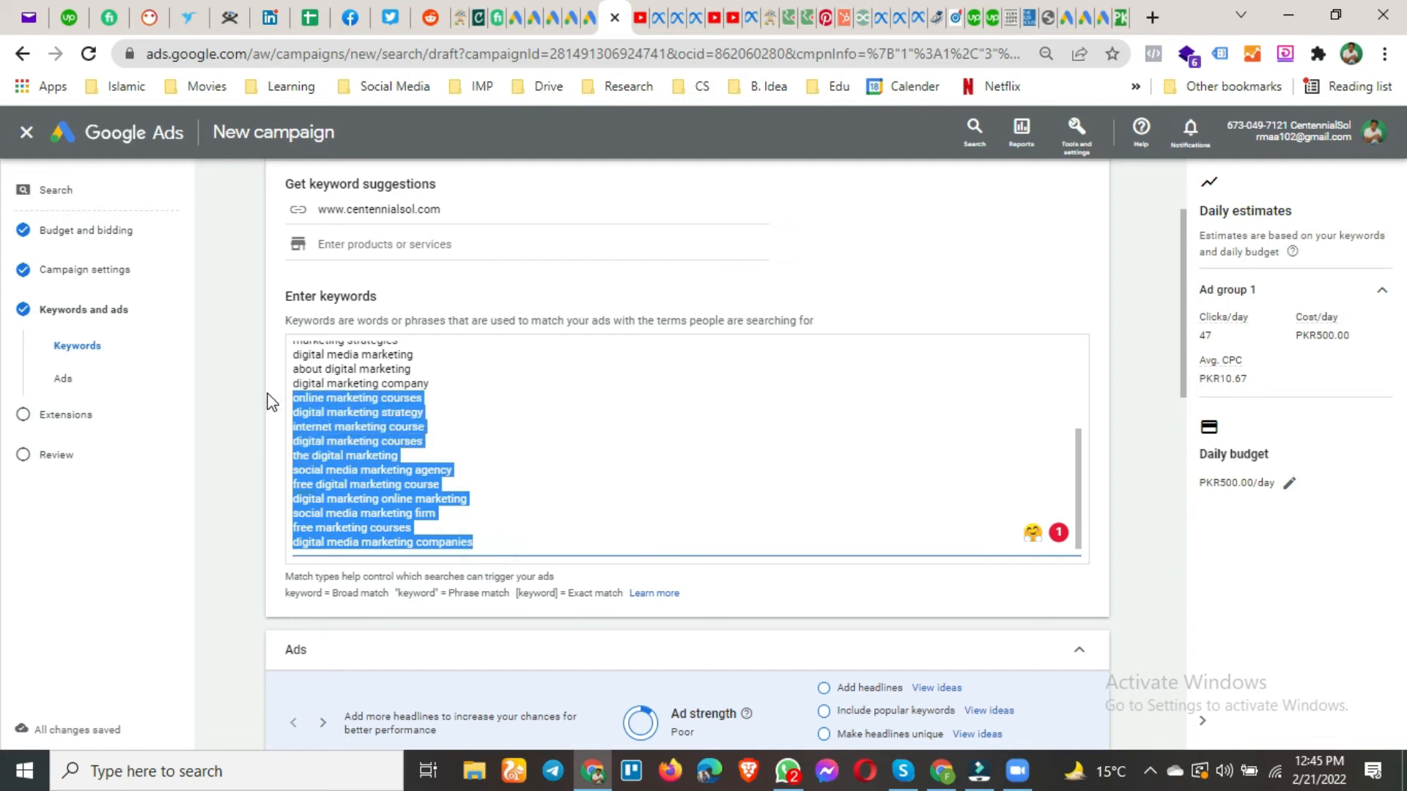
{"action": "key", "text": "BackSpace"}
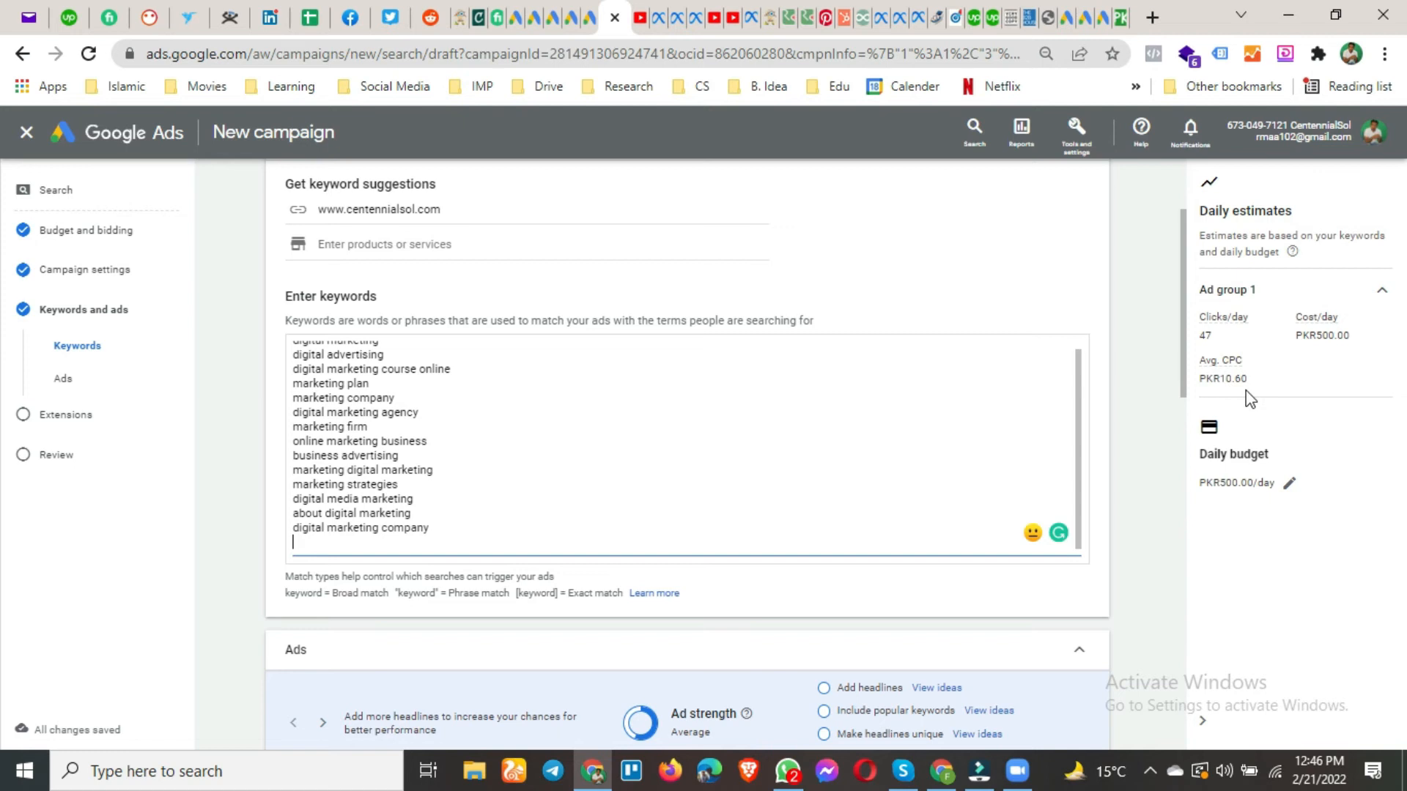
{"action": "left_click_drag", "start_coordinate": [490, 537], "coordinate": [283, 370]}
{"action": "key", "text": "BackSpace"}
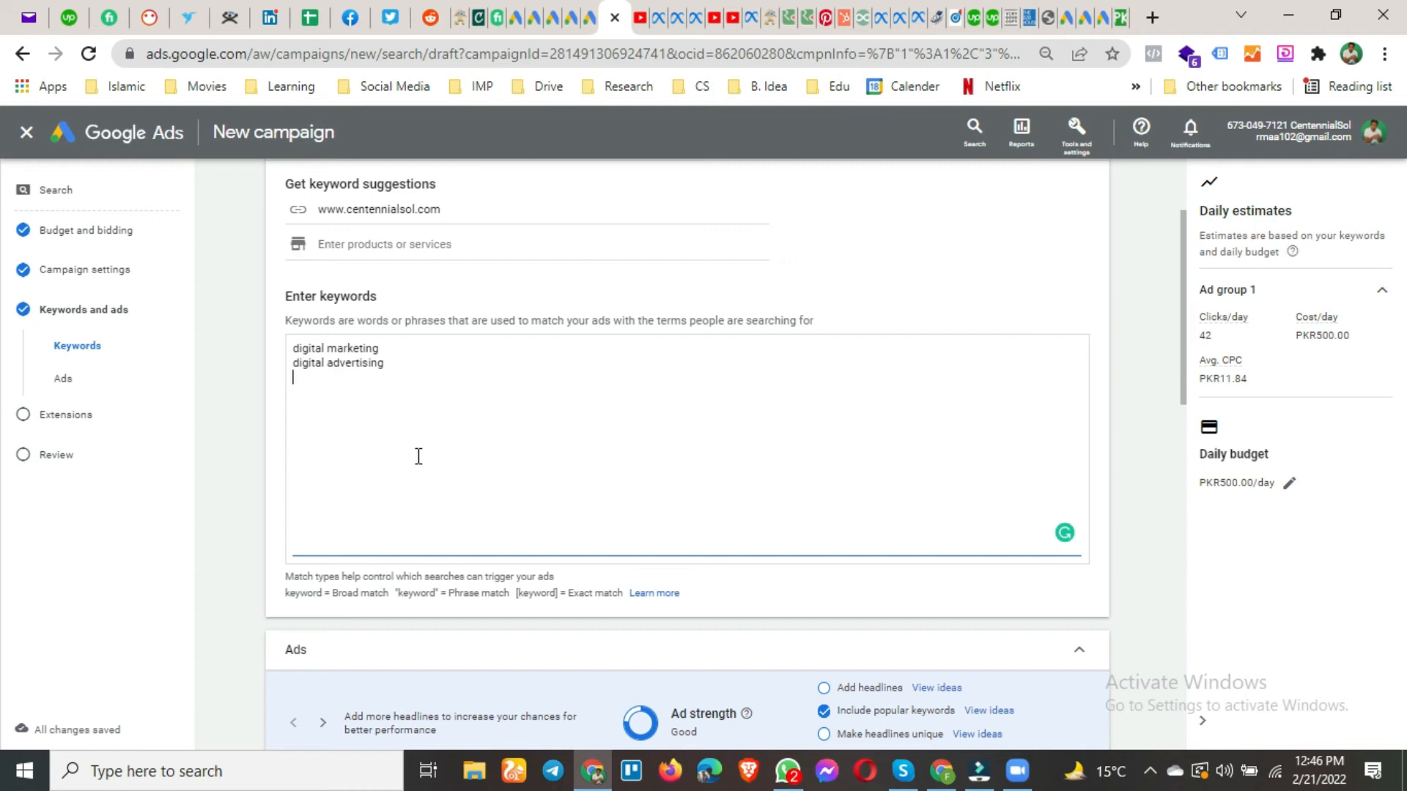
{"action": "scroll", "coordinate": [414, 458], "scroll_direction": "down", "scroll_amount": 6}
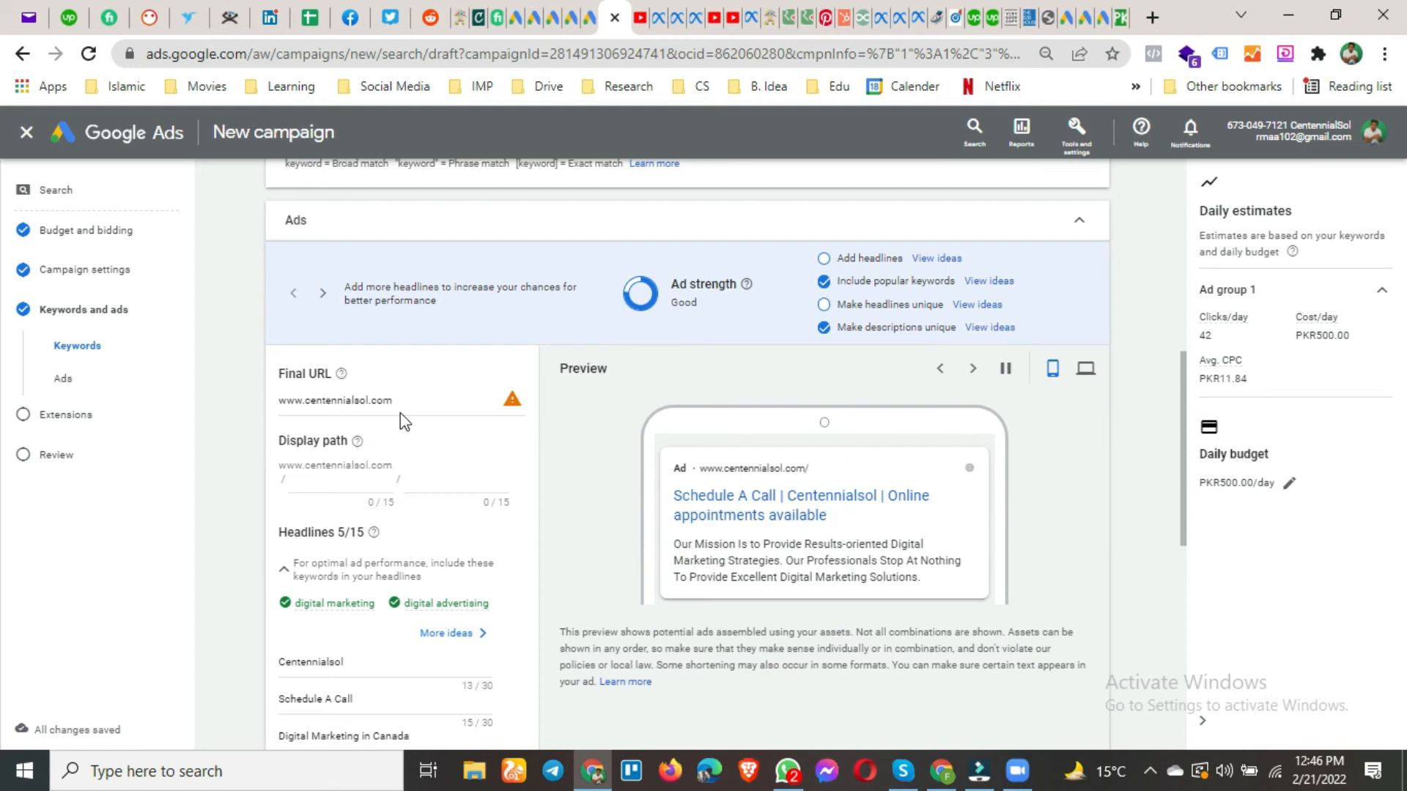
{"action": "mouse_move", "coordinate": [511, 409]}
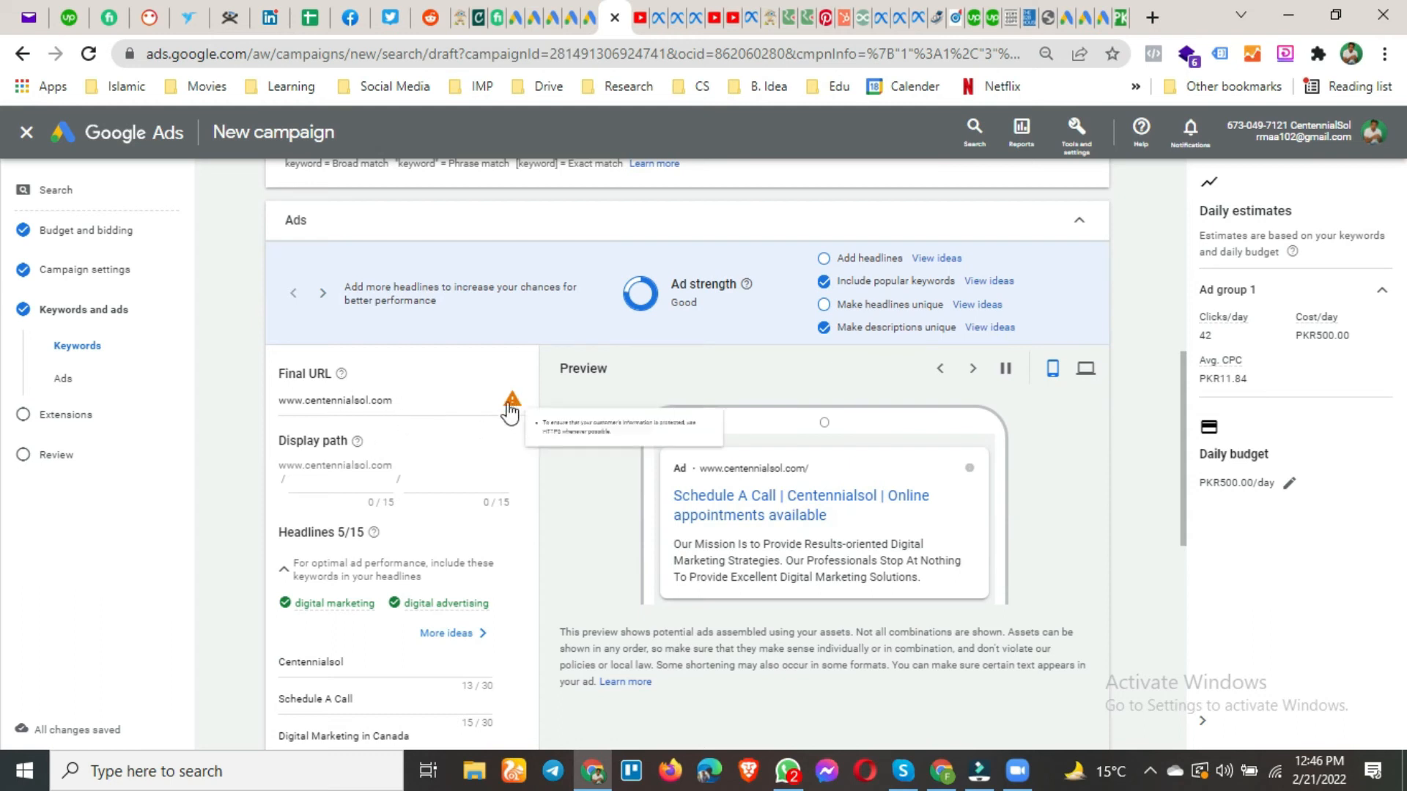
{"action": "left_click", "coordinate": [281, 405]}
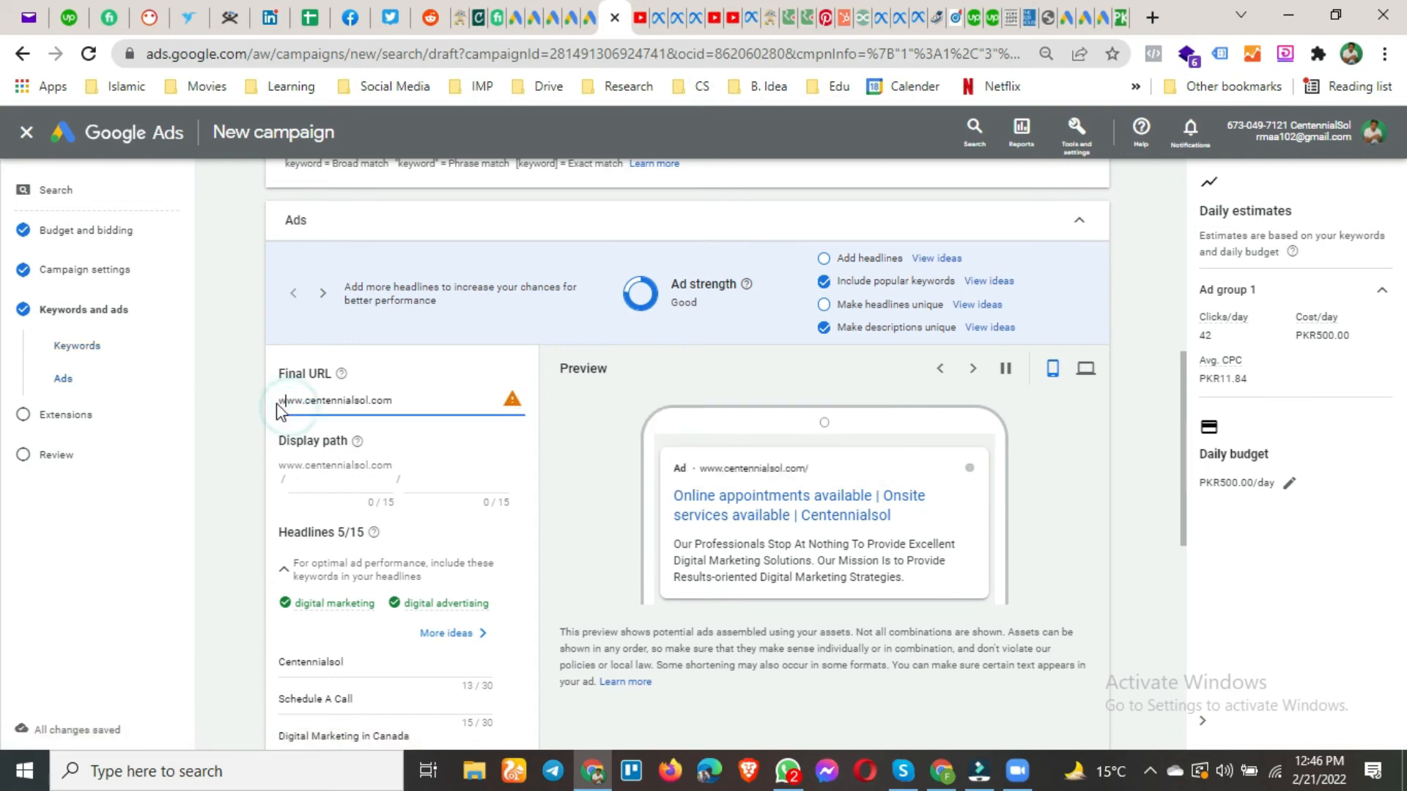
{"action": "key", "text": "Left"}
{"action": "type", "text": "http"}
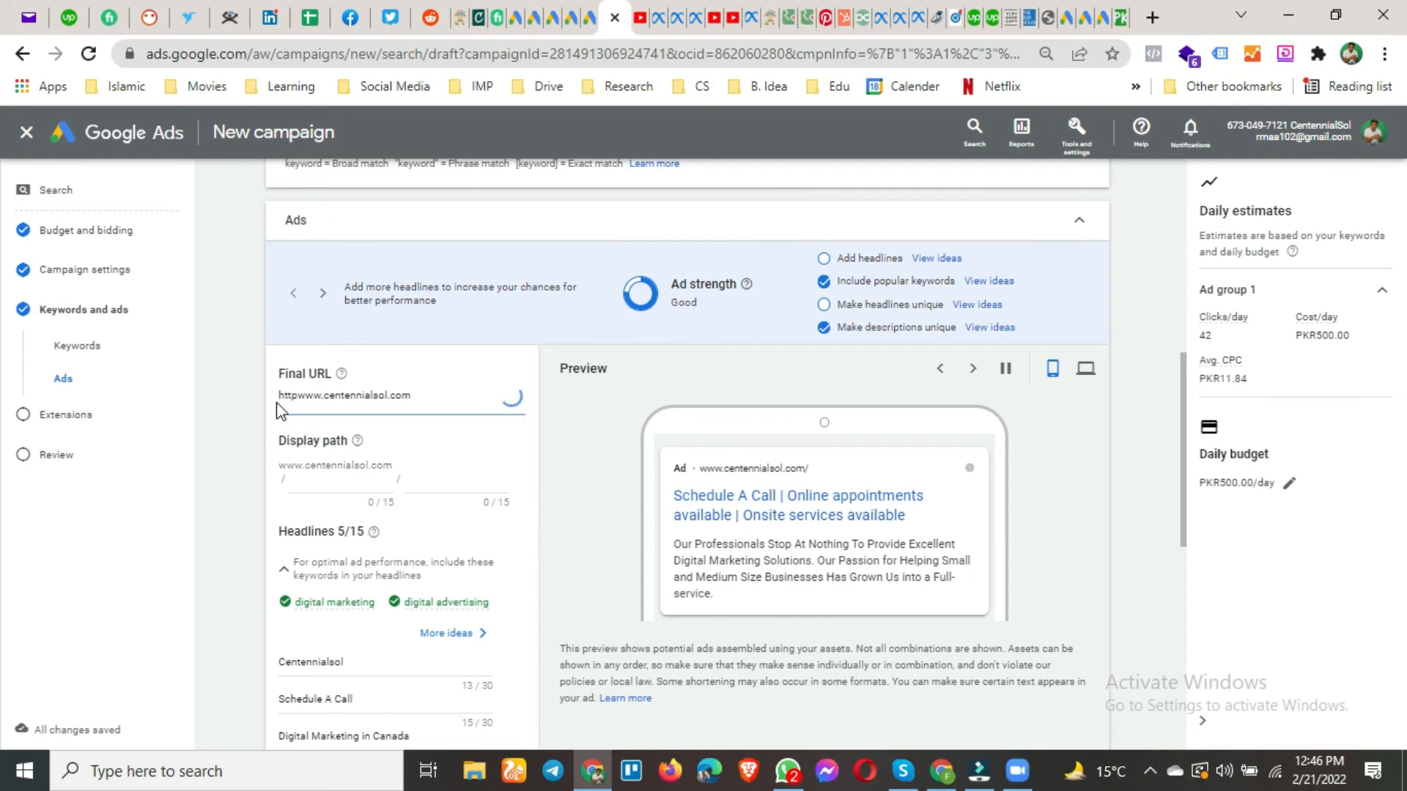
{"action": "type", "text": "s://"}
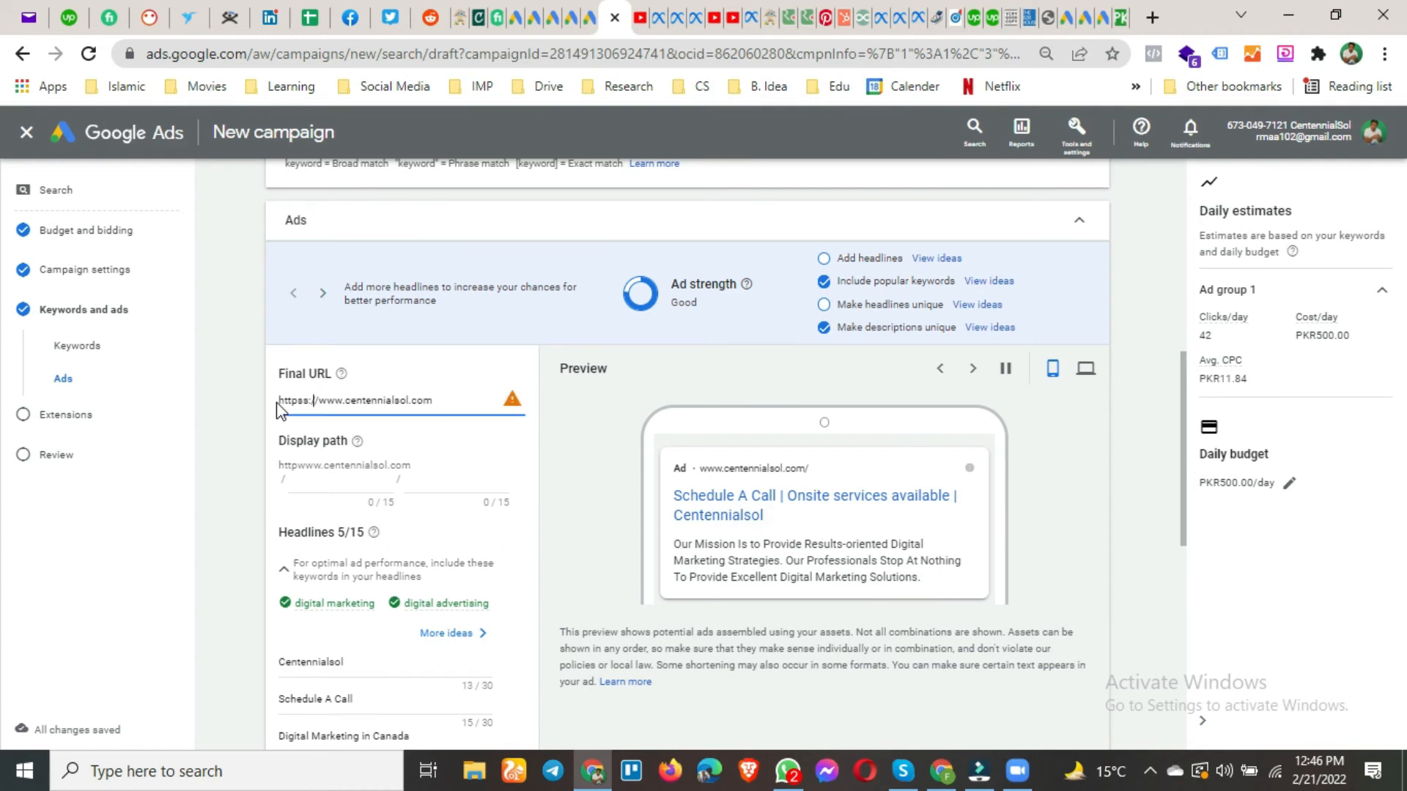
{"action": "key", "text": "BackSpace"}
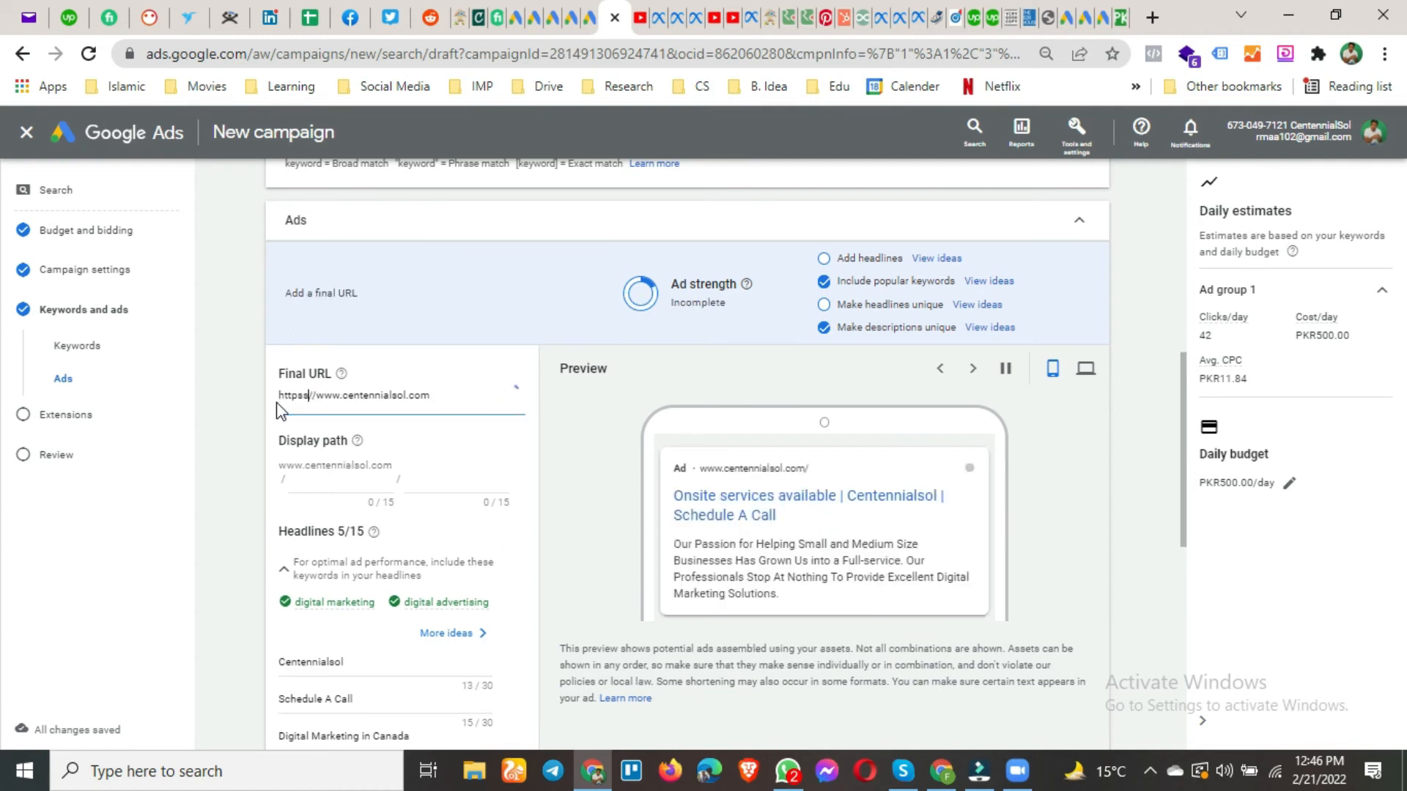
{"action": "key", "text": "BackSpace"}
{"action": "type", "text": ":"}
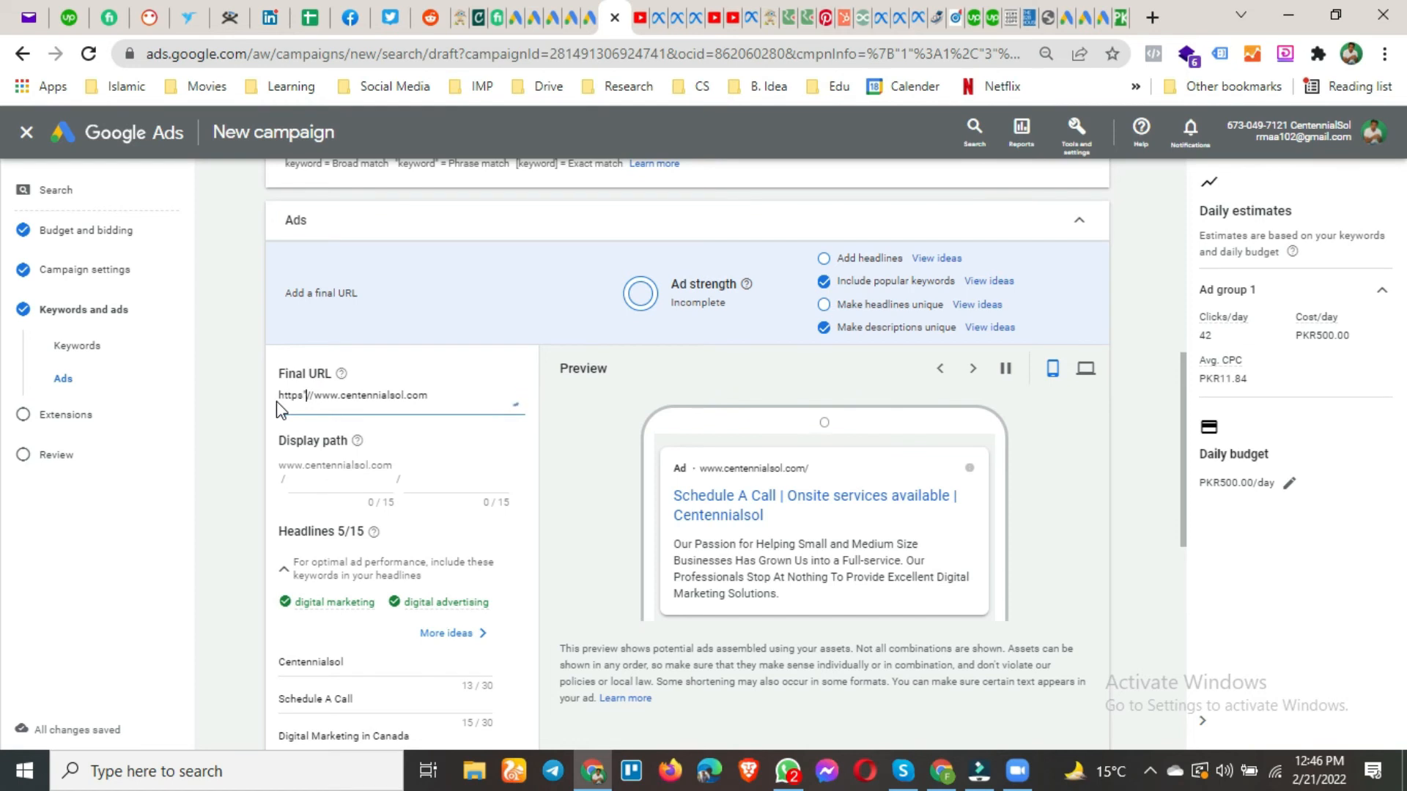
{"action": "key", "text": "BackSpace"}
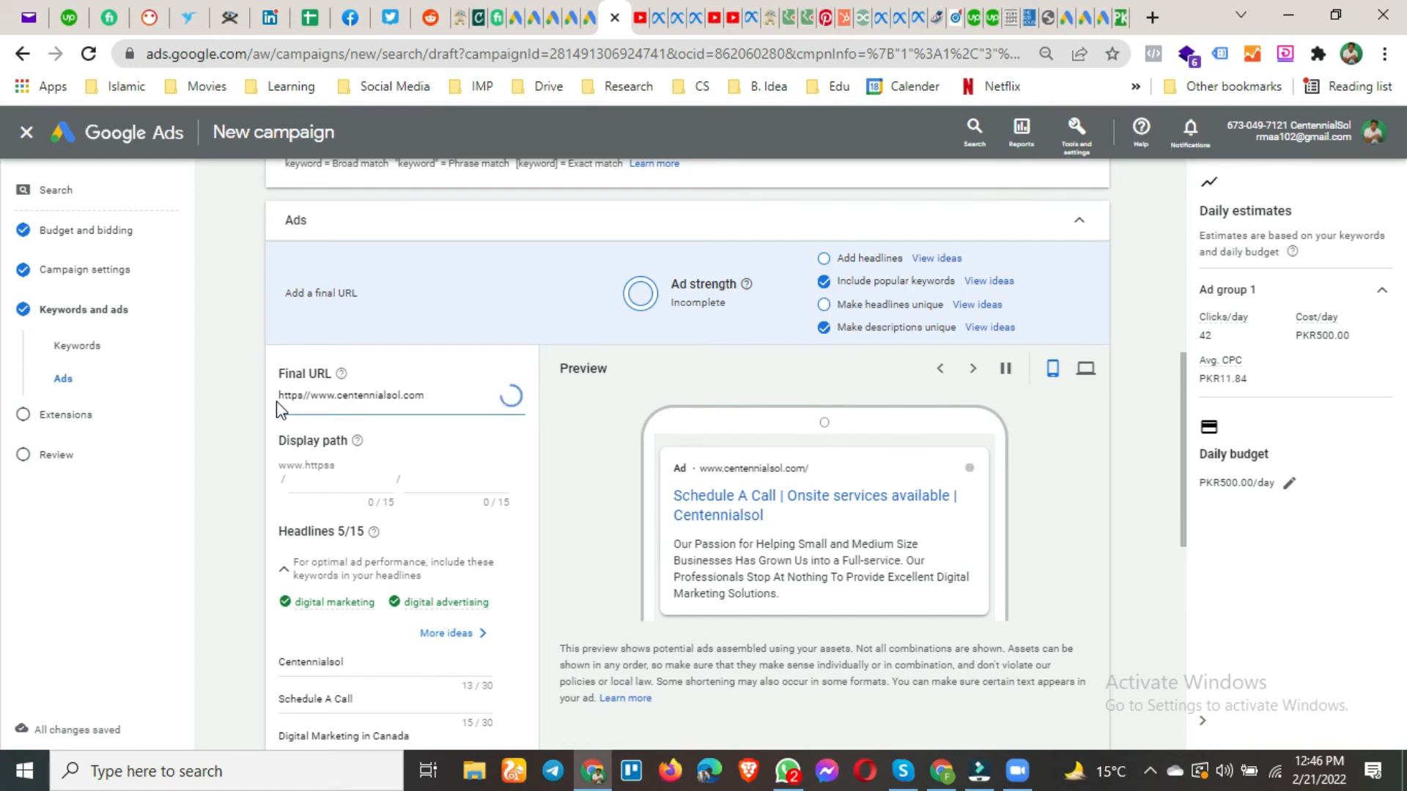
{"action": "type", "text": ":"}
{"action": "left_click", "coordinate": [250, 415]}
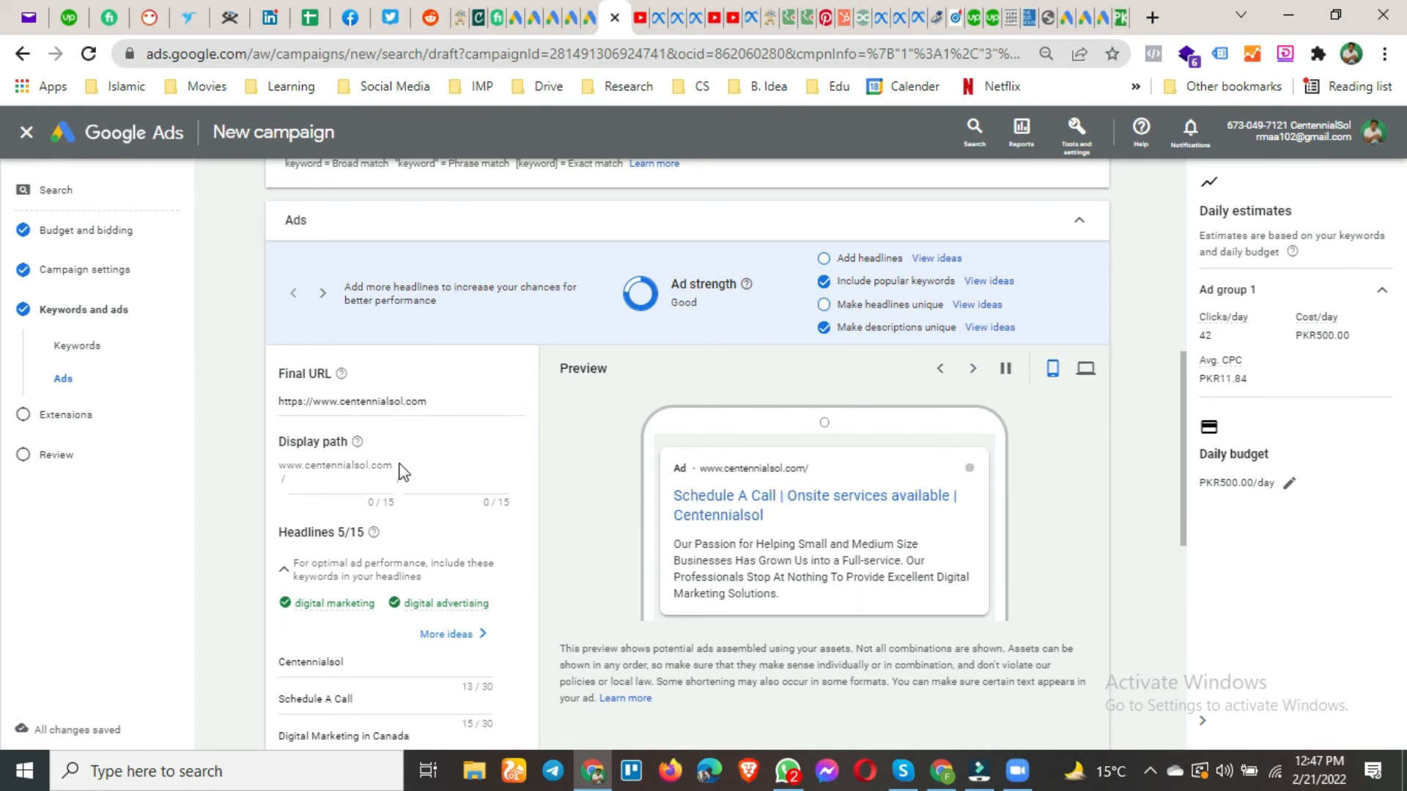
Examine the ad URLs in the Google results for buy nike shoes online in usa, and return to the campaign's ad form.
{"action": "scroll", "coordinate": [402, 471], "scroll_direction": "down", "scroll_amount": 1}
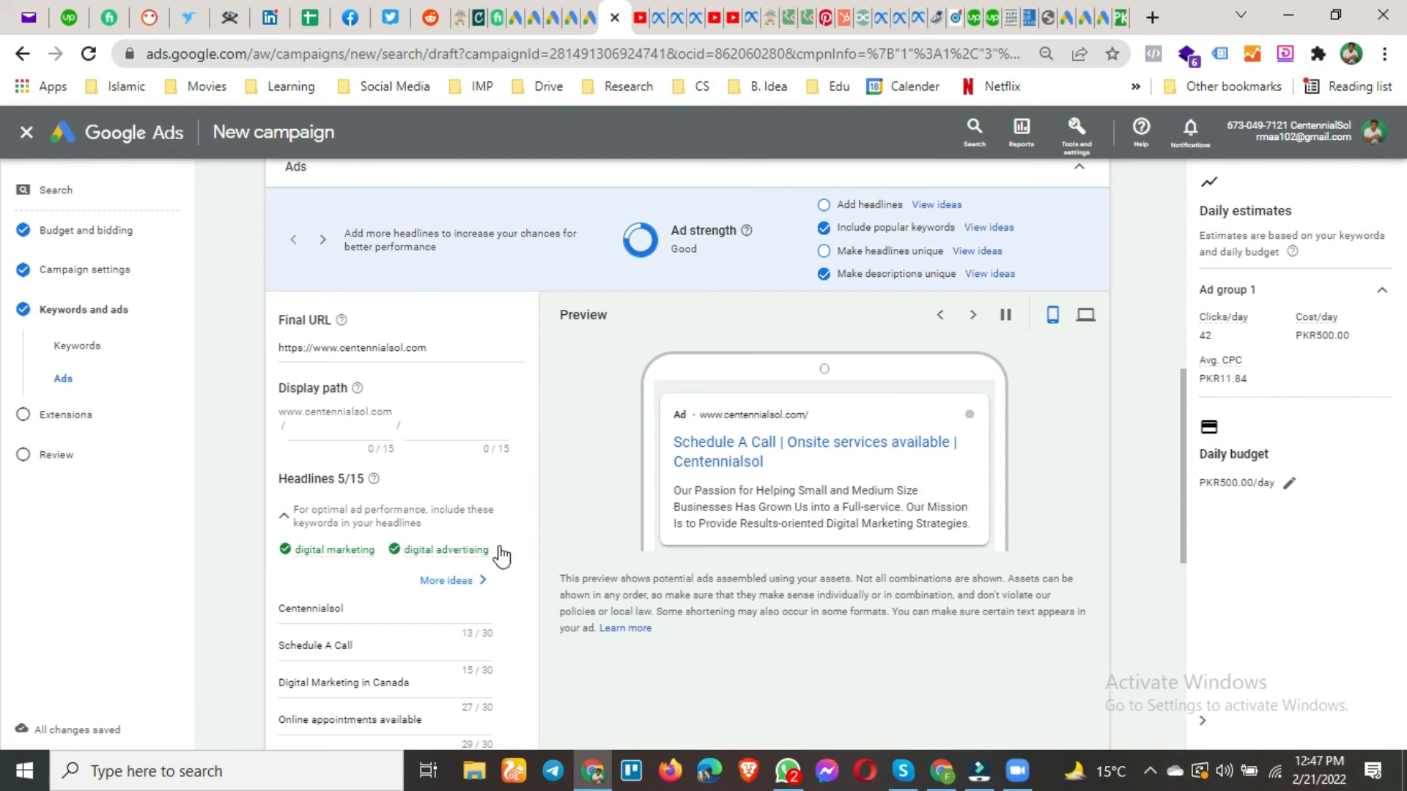
{"action": "left_click", "coordinate": [321, 437]}
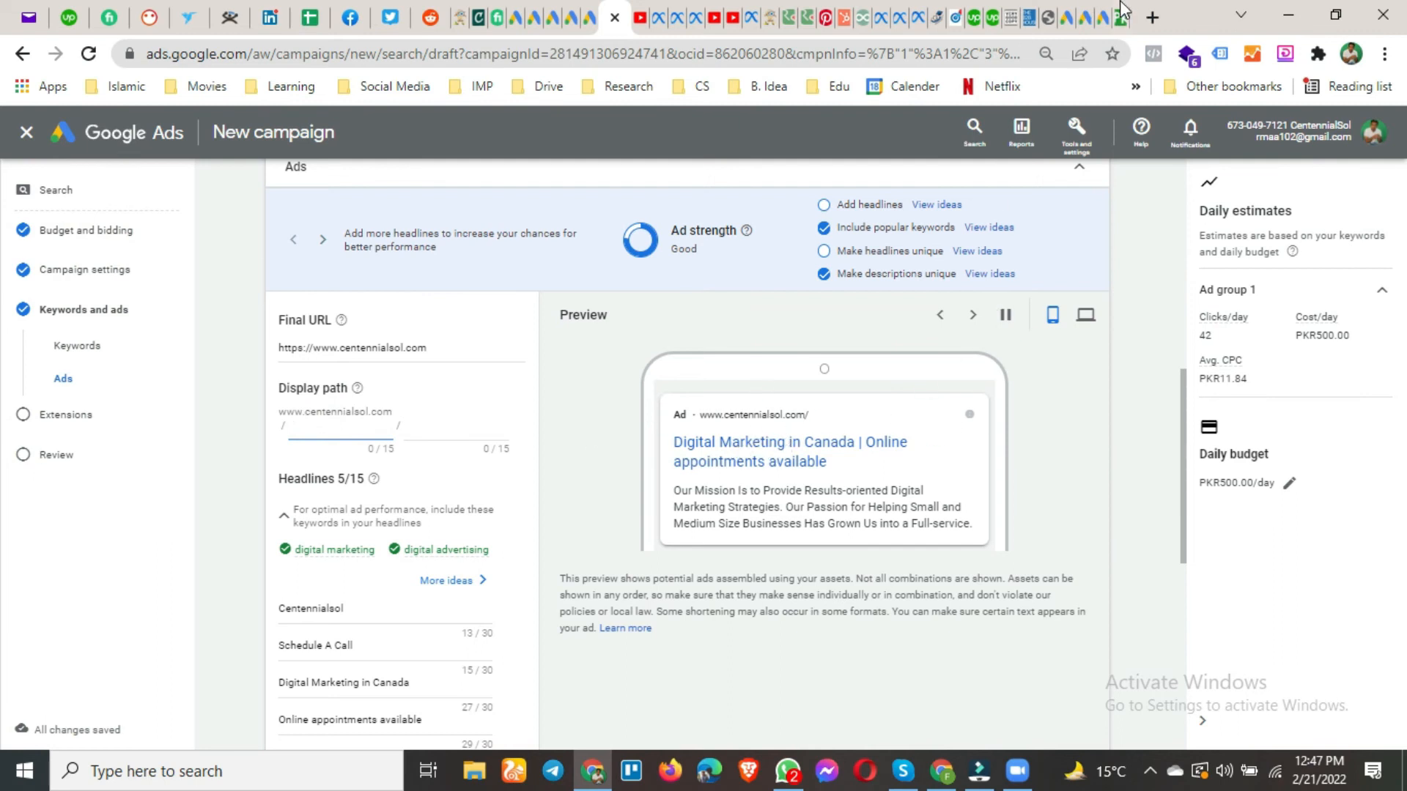
{"action": "left_click", "coordinate": [1120, 28]}
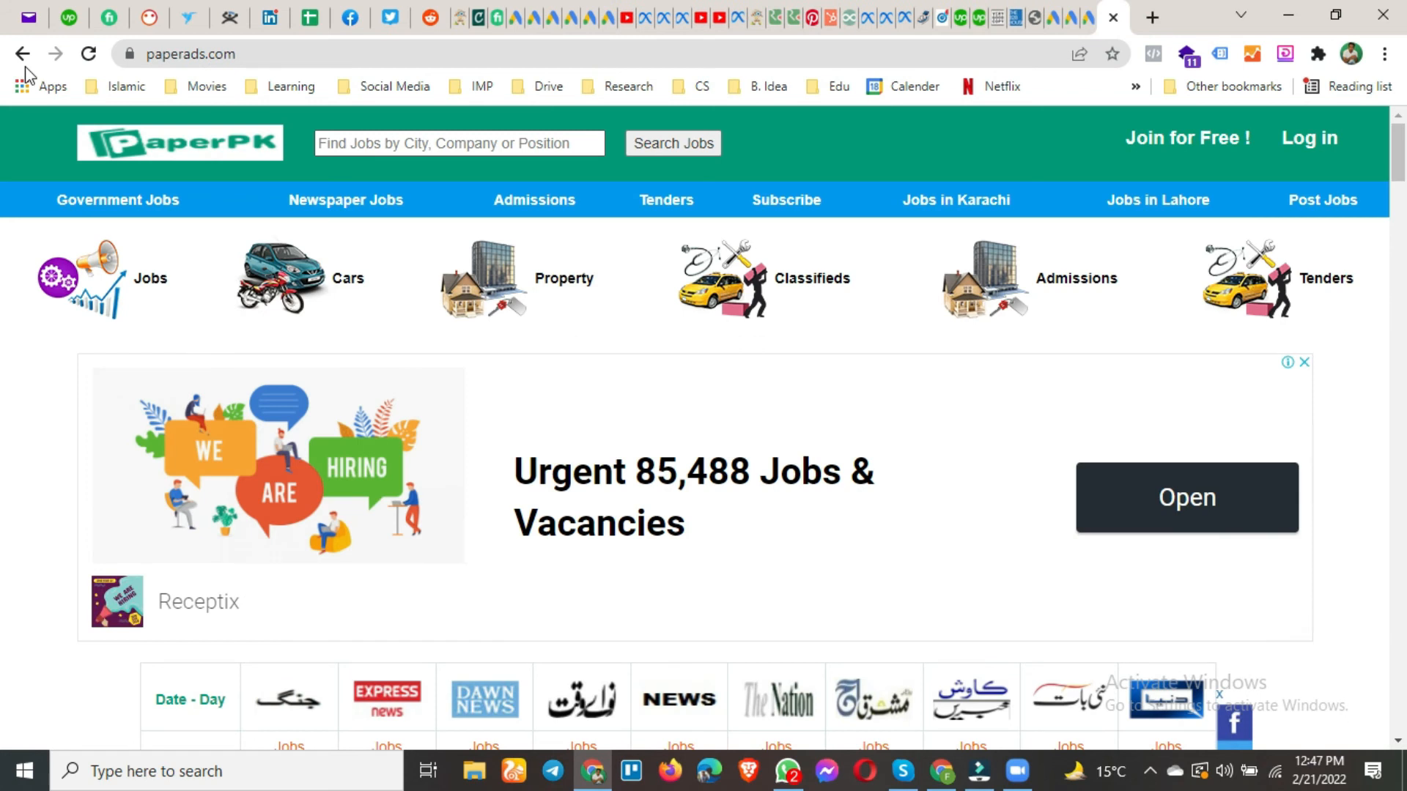
{"action": "left_click", "coordinate": [26, 56]}
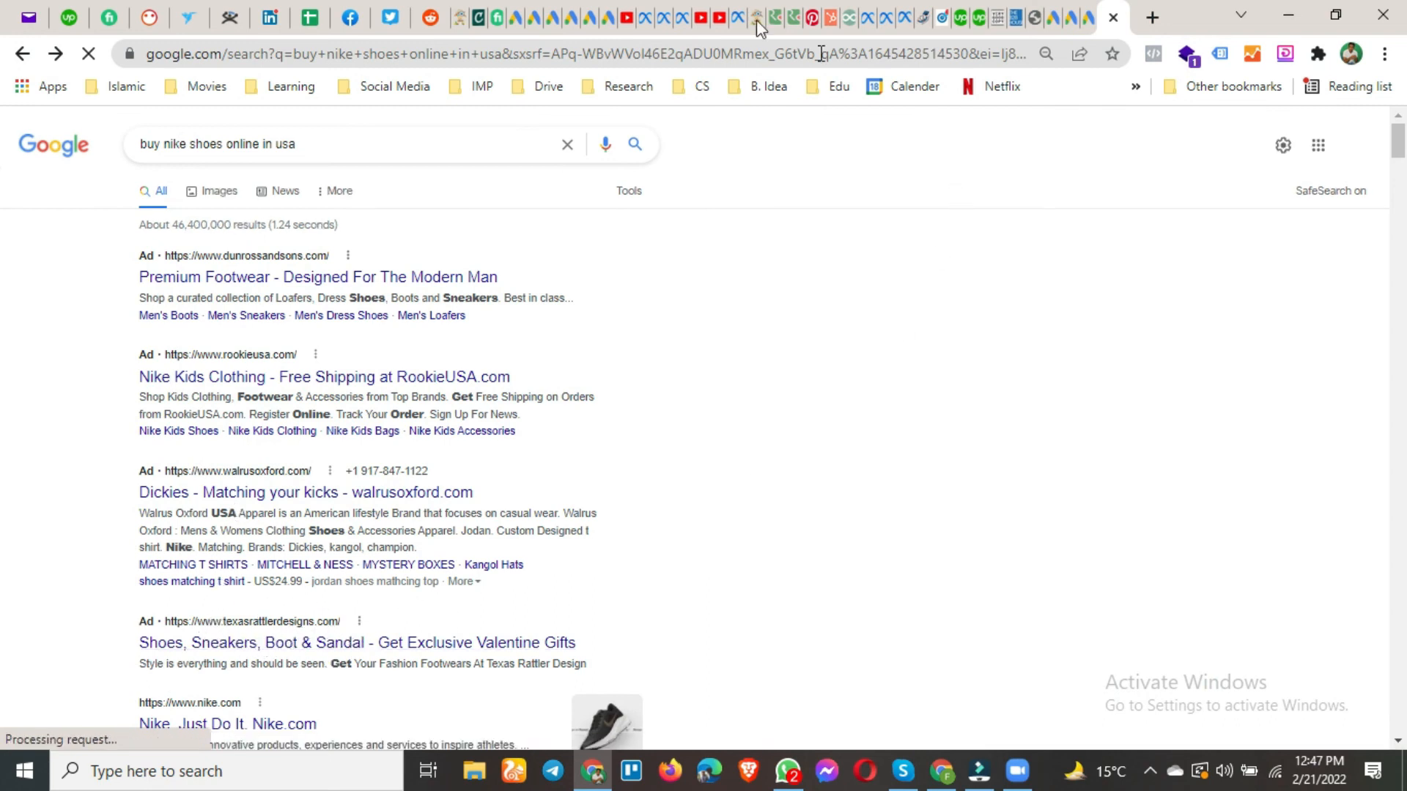
{"action": "left_click", "coordinate": [607, 16]}
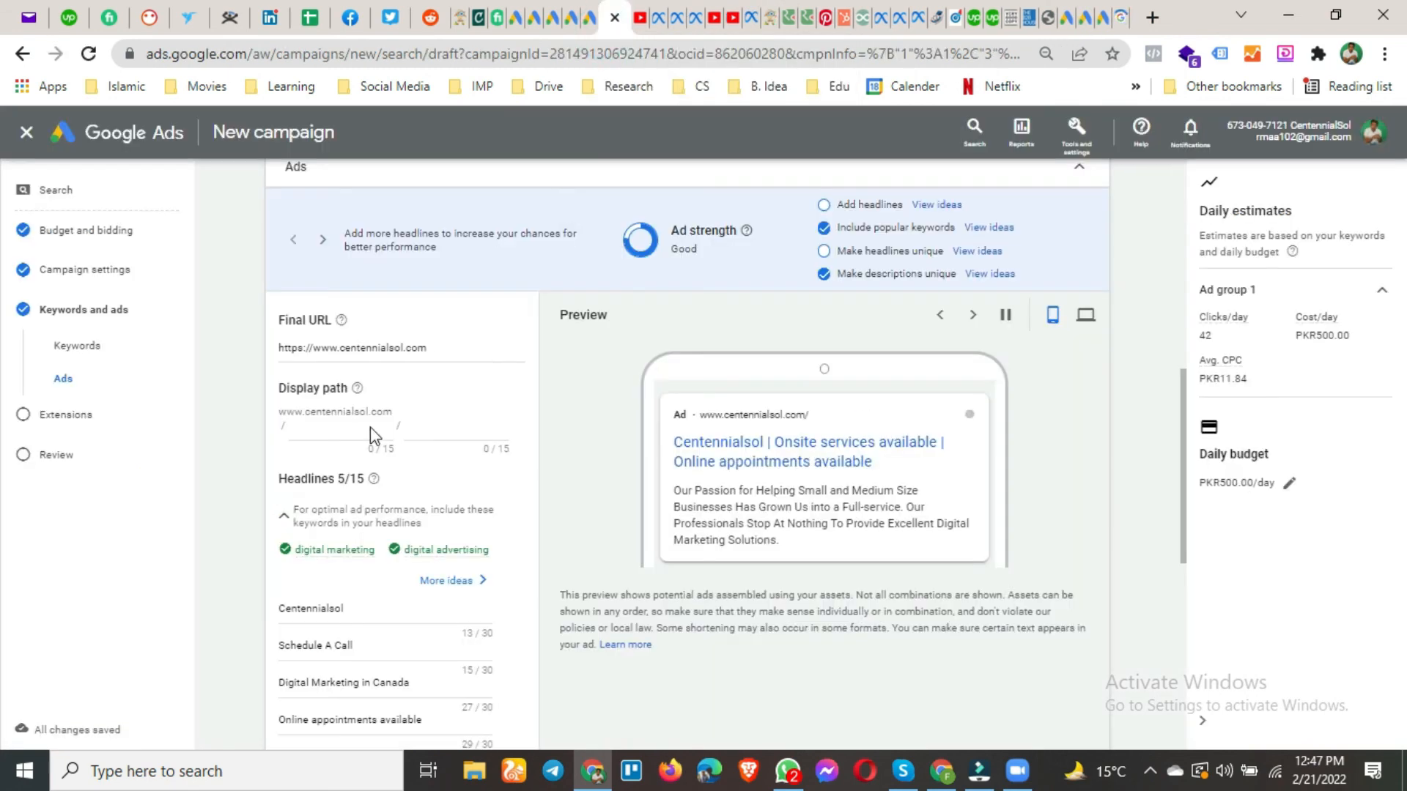
Set the ad's display path to services in the first part and advertising in the second.
{"action": "left_click", "coordinate": [314, 433]}
{"action": "type", "text": "advers"}
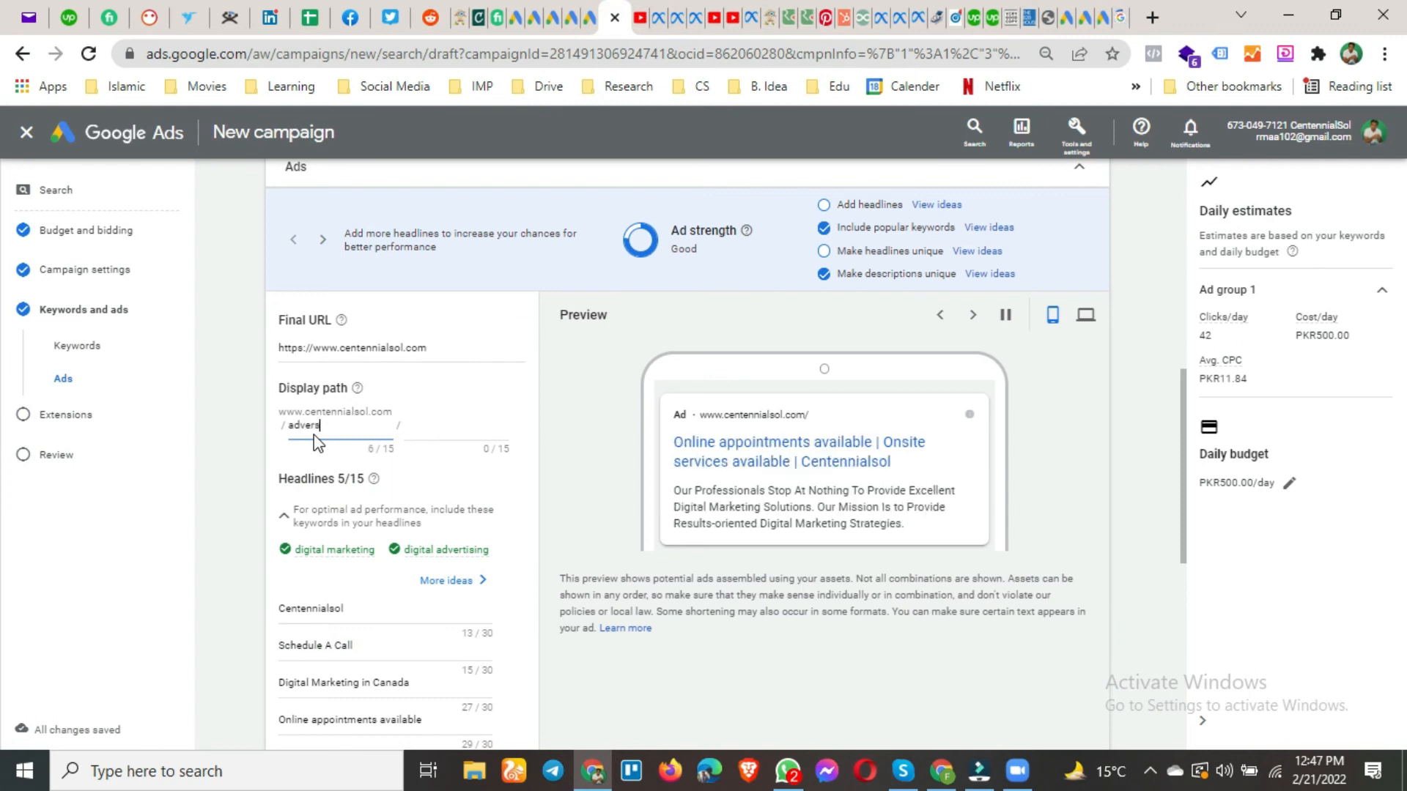
{"action": "type", "text": "iting"}
{"action": "key", "text": "ctrl+a"}
{"action": "type", "text": "servcie"}
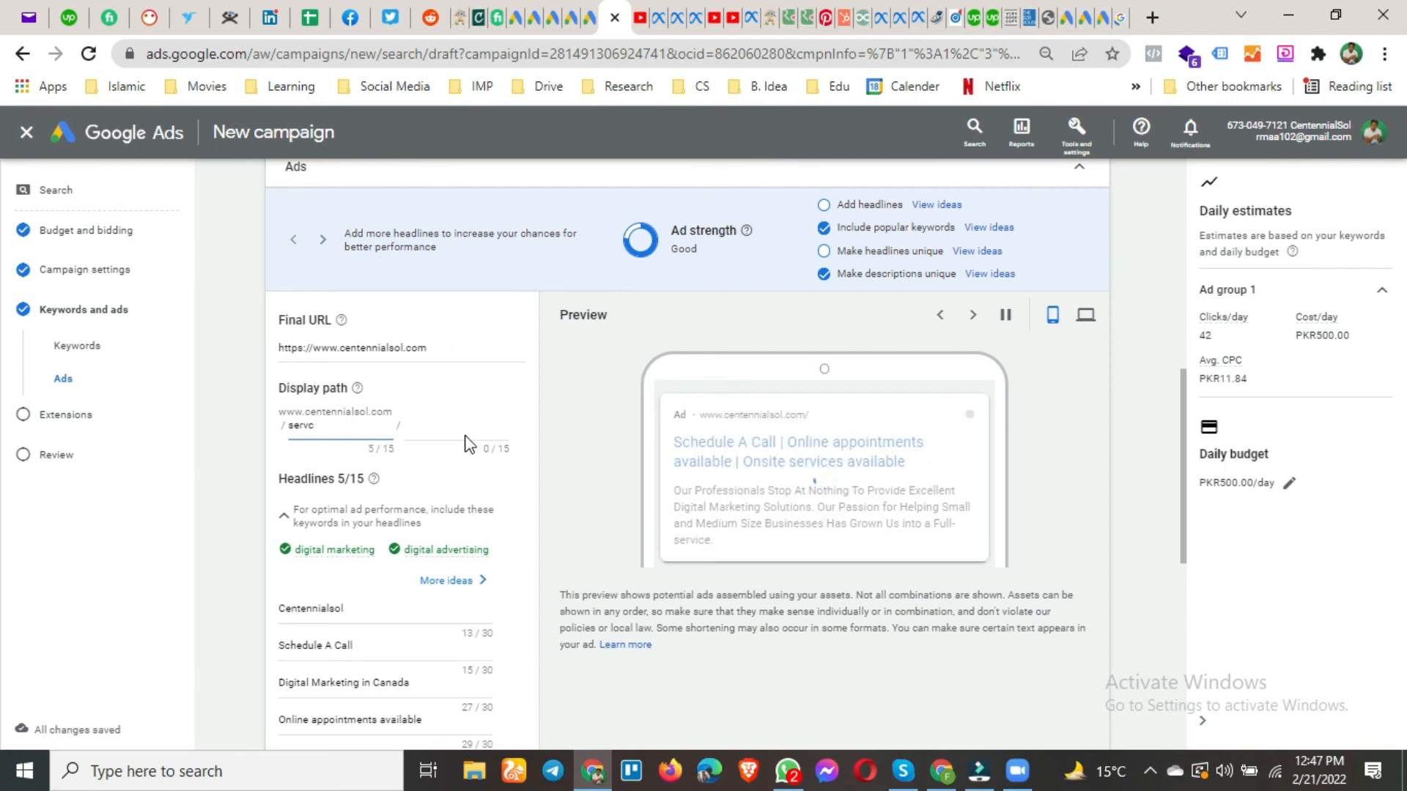
{"action": "key", "text": "BackSpace"}
{"action": "type", "text": "ices"}
{"action": "left_click", "coordinate": [456, 431]}
{"action": "type", "text": "a"}
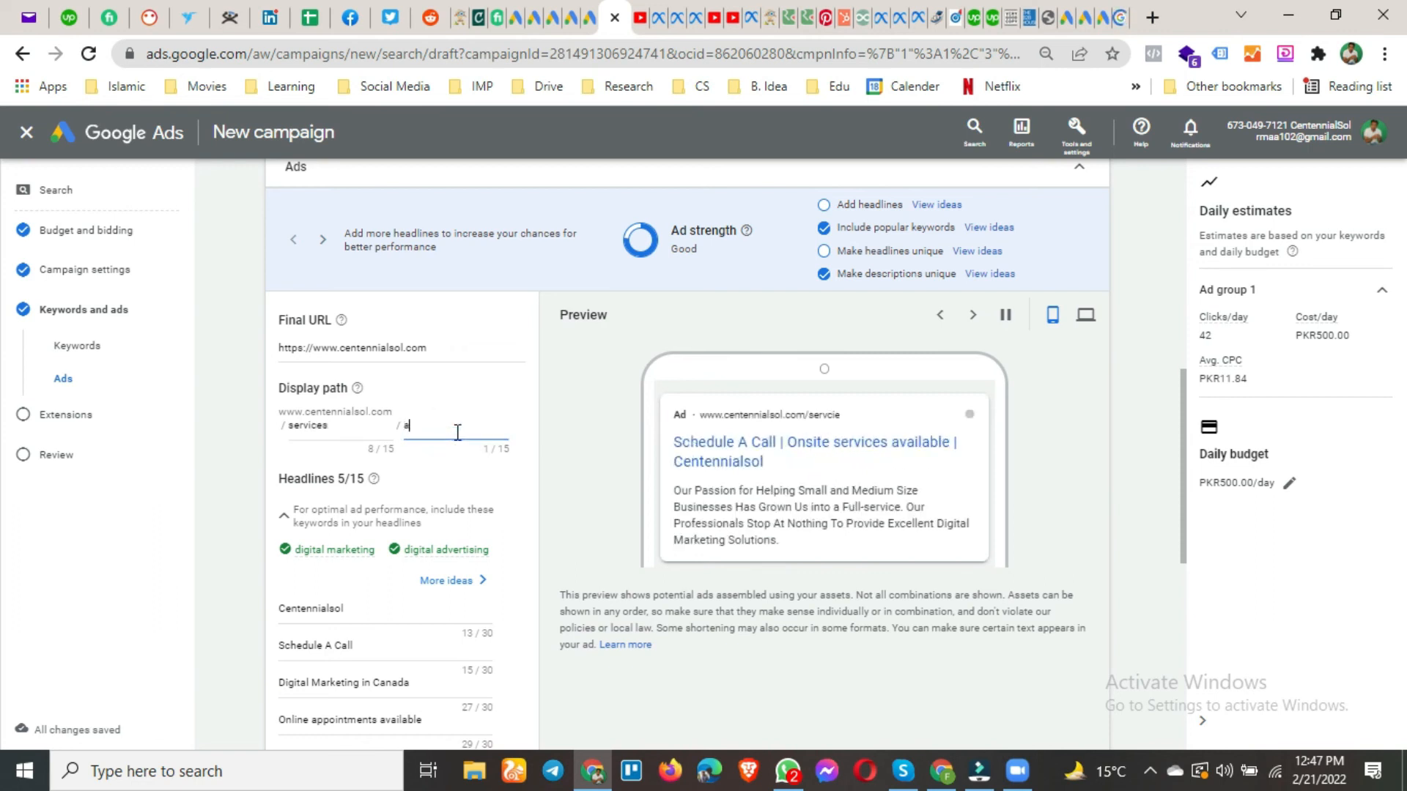
{"action": "type", "text": "dvertising"}
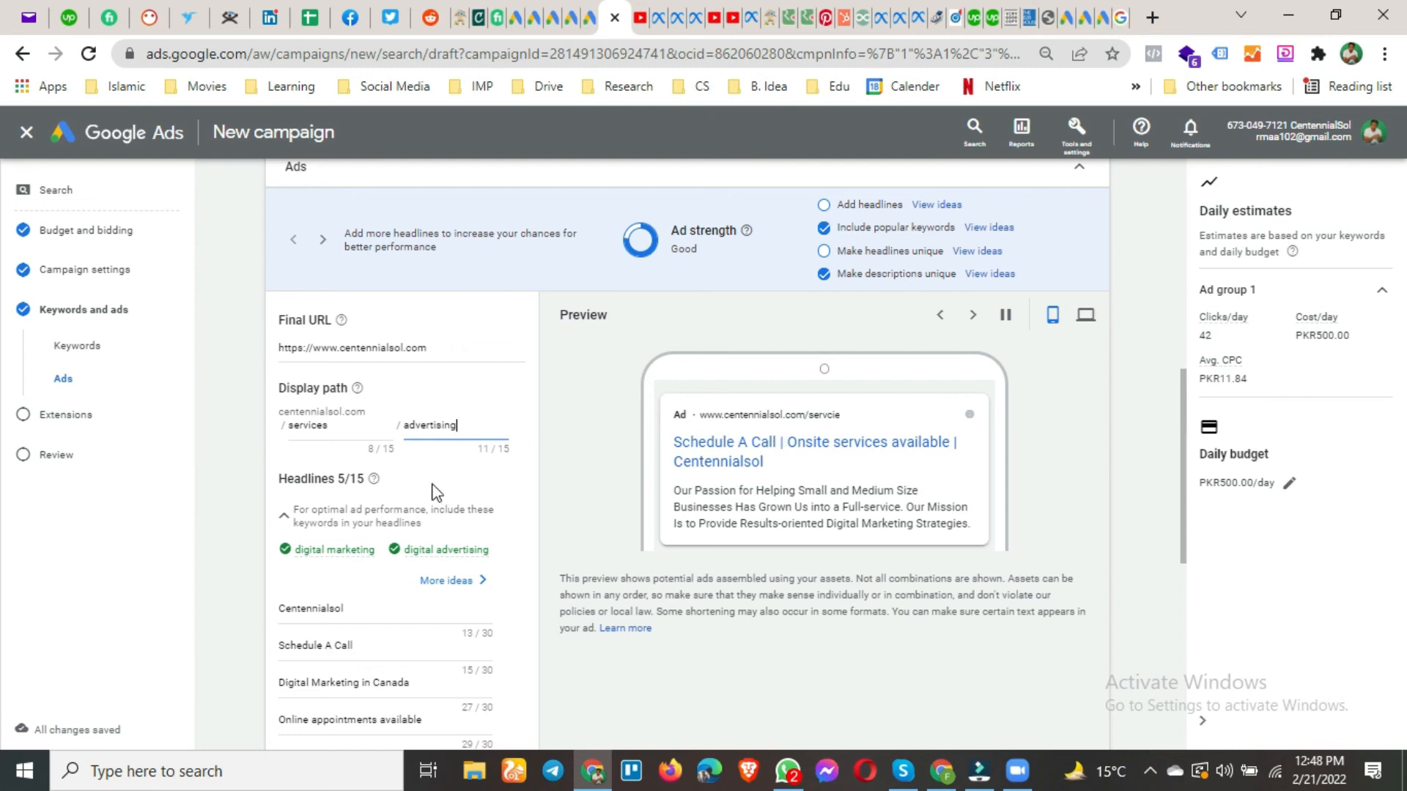
{"action": "left_click", "coordinate": [255, 463]}
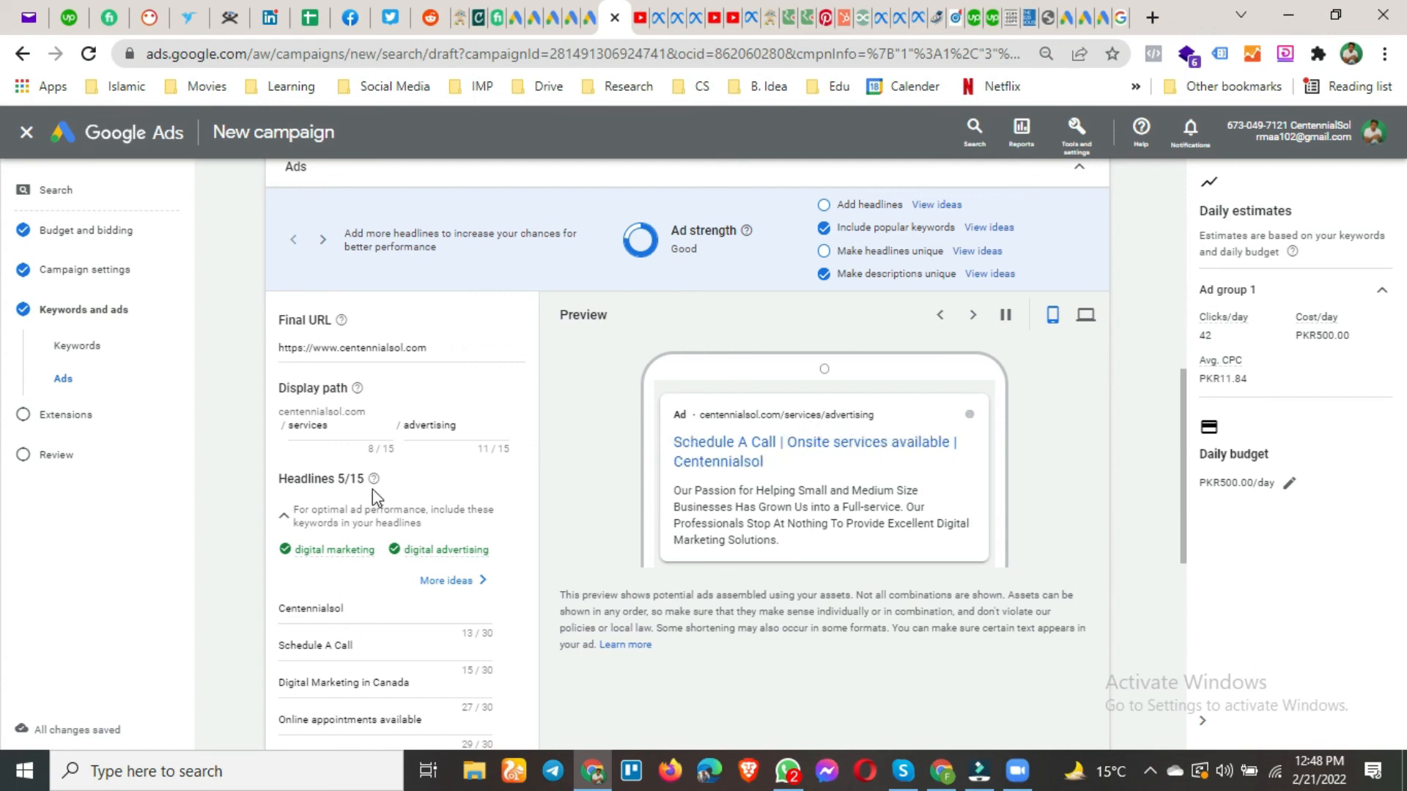
Check the ad's headlines and descriptions, then finish the ad unchanged and continue to the extensions stage.
{"action": "scroll", "coordinate": [372, 489], "scroll_direction": "down", "scroll_amount": 3}
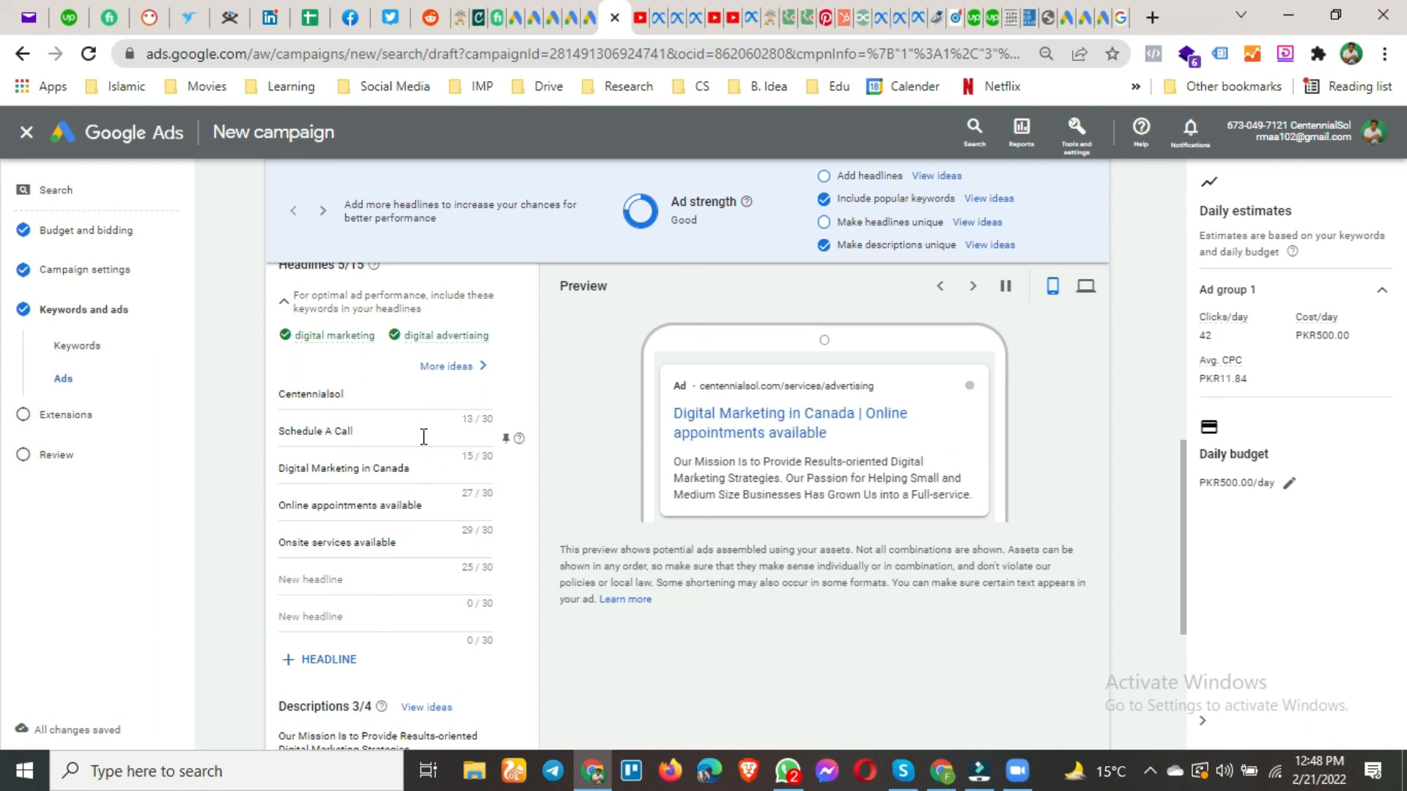
{"action": "scroll", "coordinate": [393, 522], "scroll_direction": "down", "scroll_amount": 2}
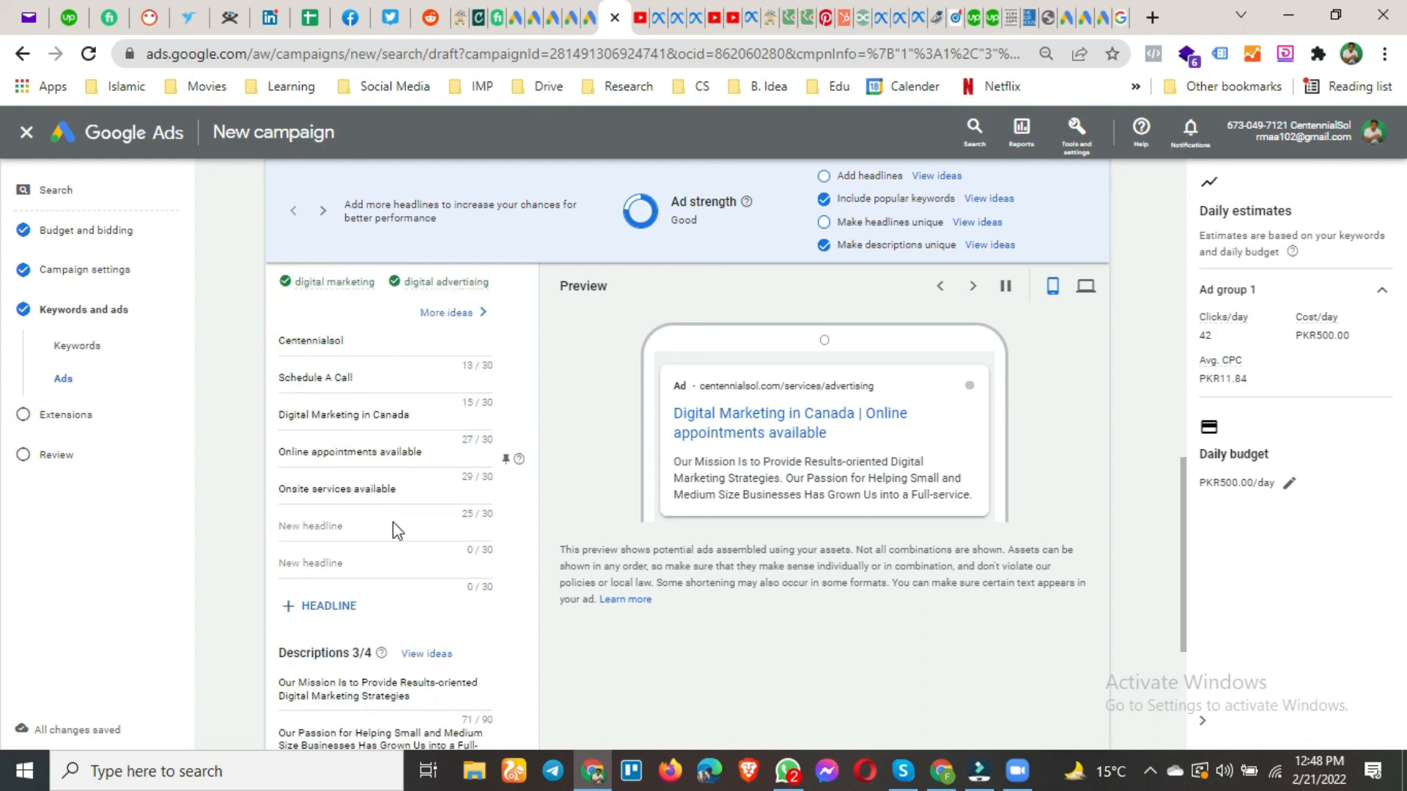
{"action": "scroll", "coordinate": [345, 561], "scroll_direction": "down", "scroll_amount": 1}
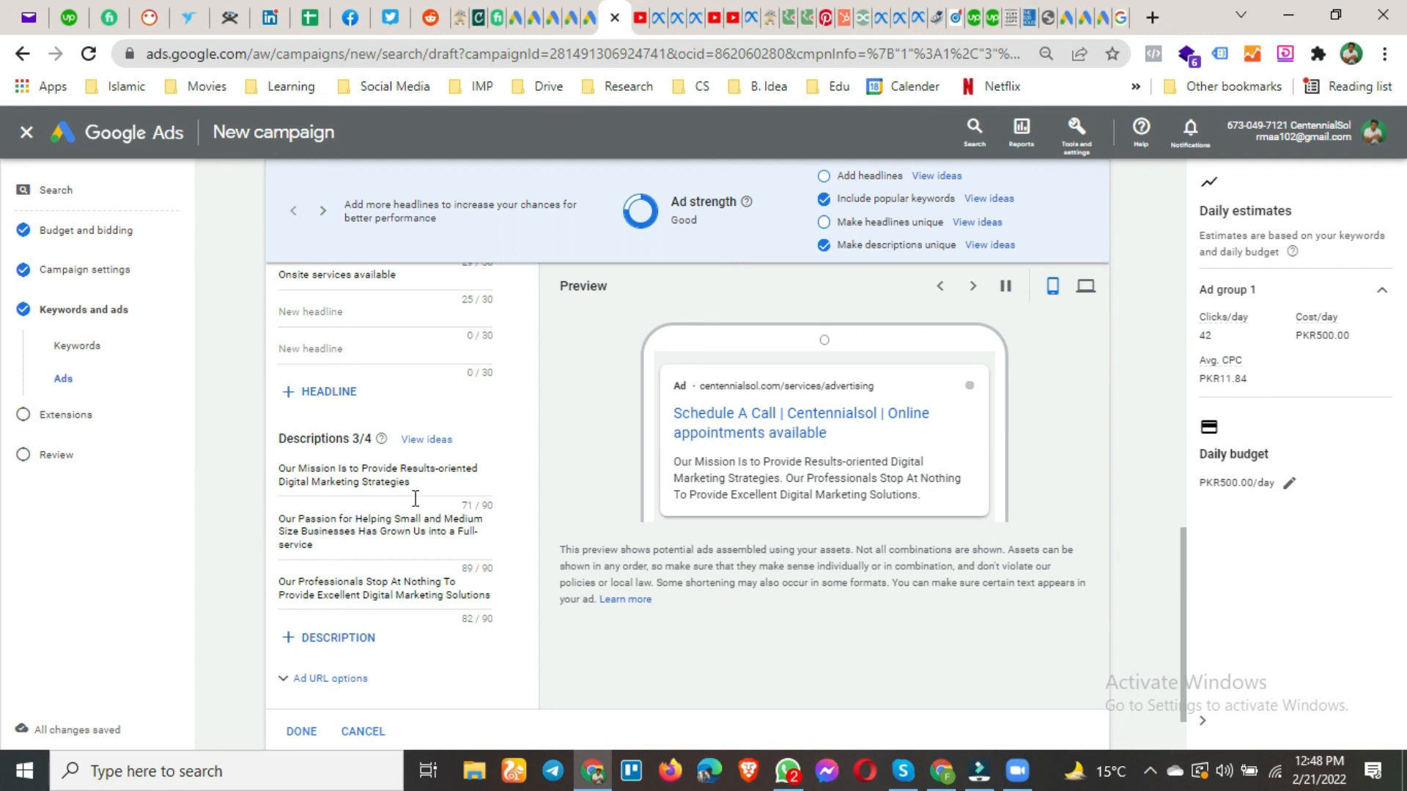
{"action": "scroll", "coordinate": [311, 561], "scroll_direction": "down", "scroll_amount": 1}
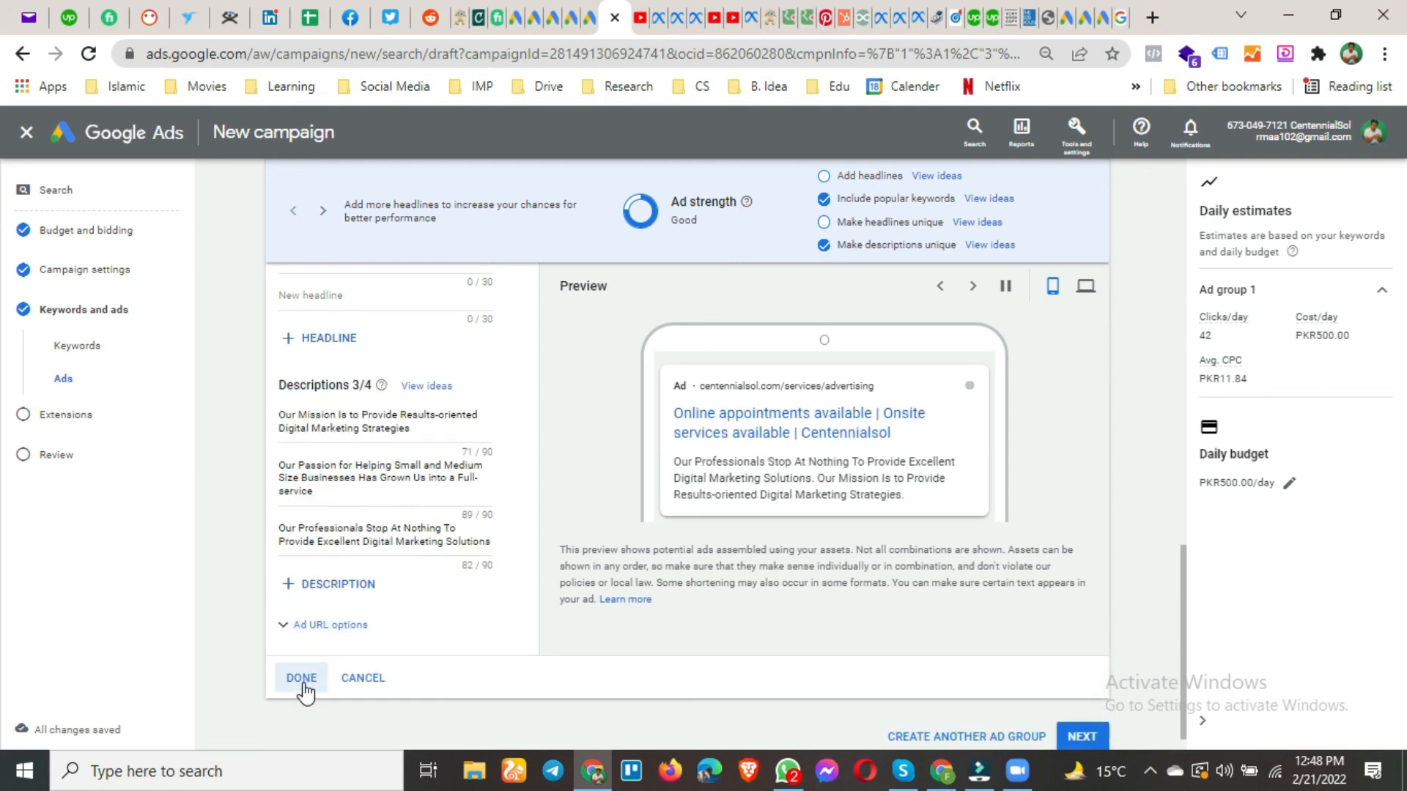
{"action": "scroll", "coordinate": [458, 396], "scroll_direction": "up", "scroll_amount": 5}
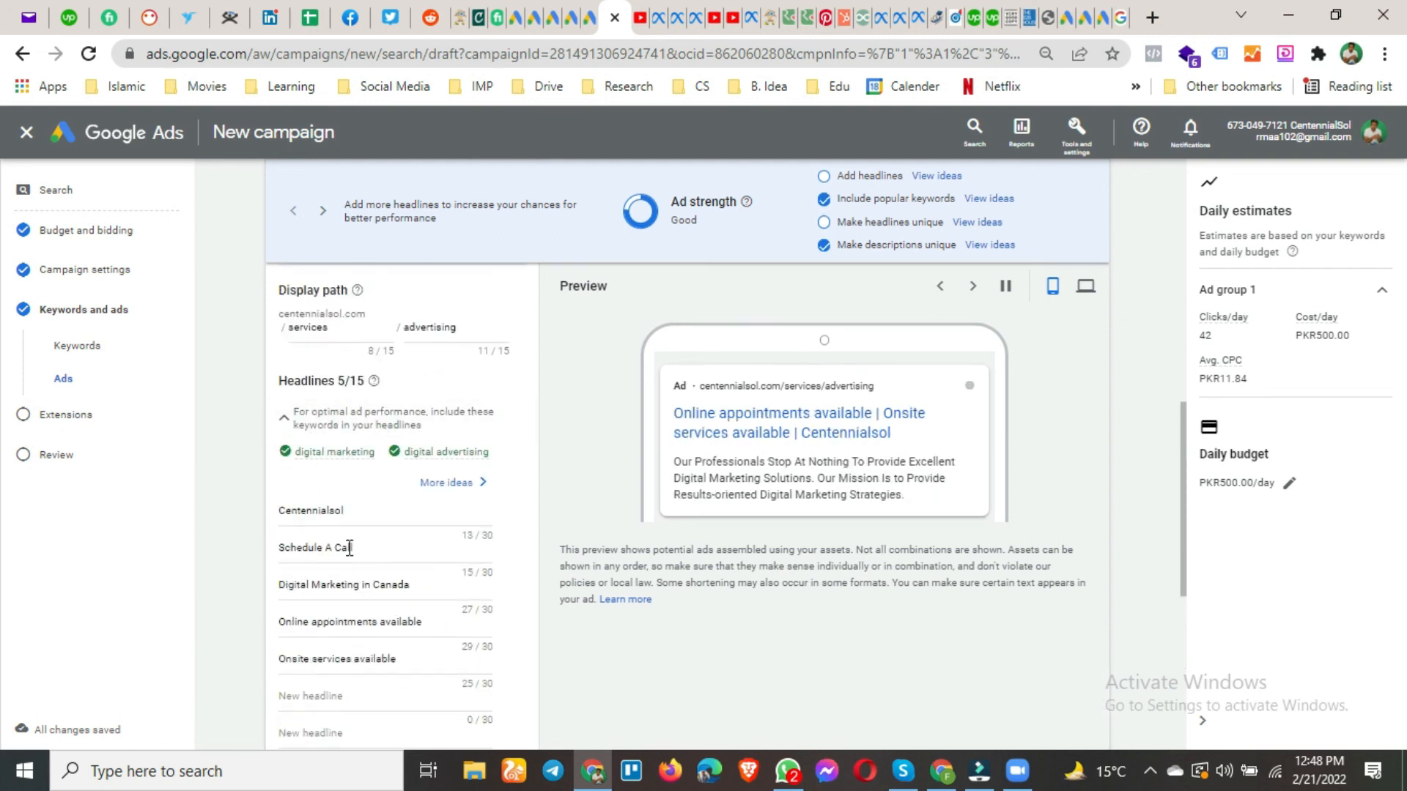
{"action": "scroll", "coordinate": [330, 555], "scroll_direction": "down", "scroll_amount": 6}
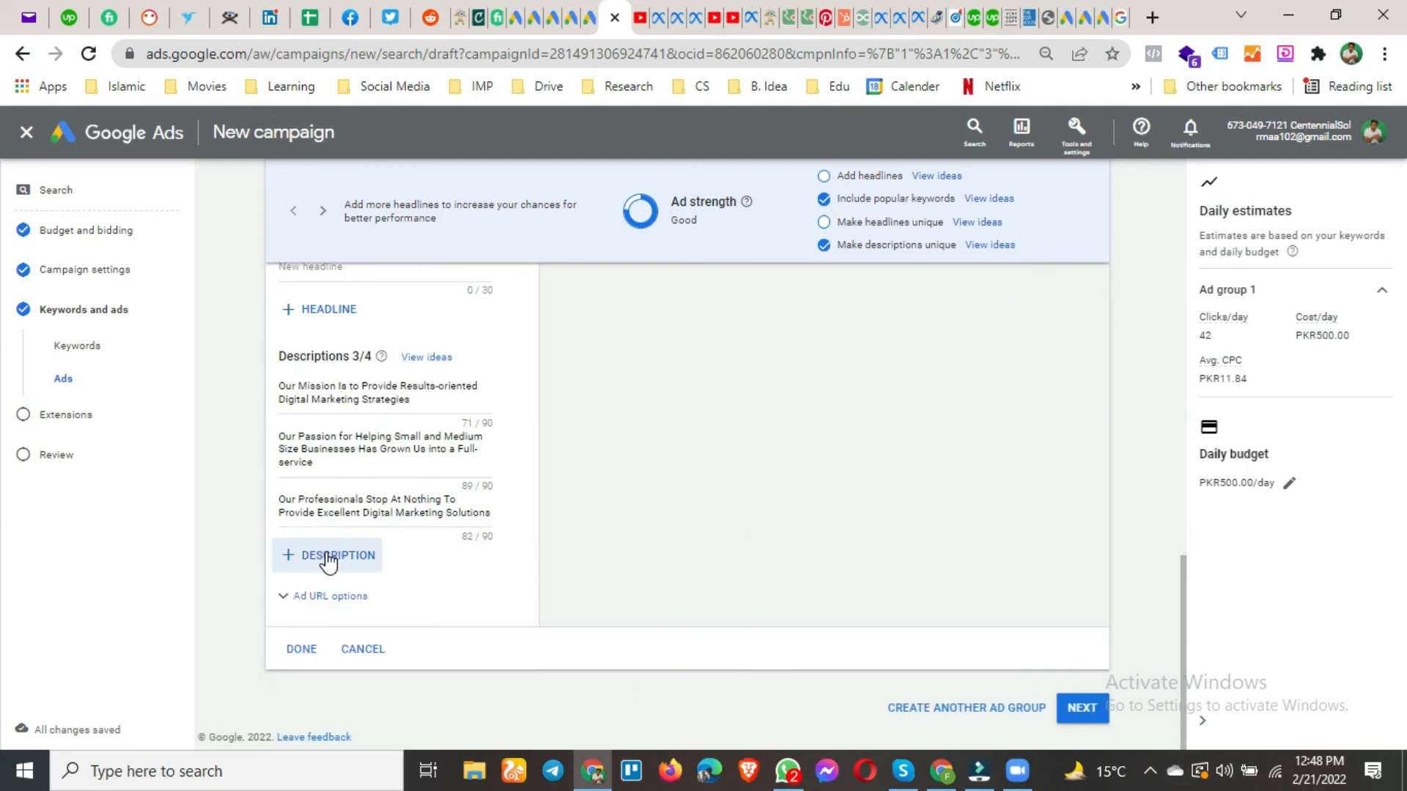
{"action": "scroll", "coordinate": [370, 542], "scroll_direction": "up", "scroll_amount": 5}
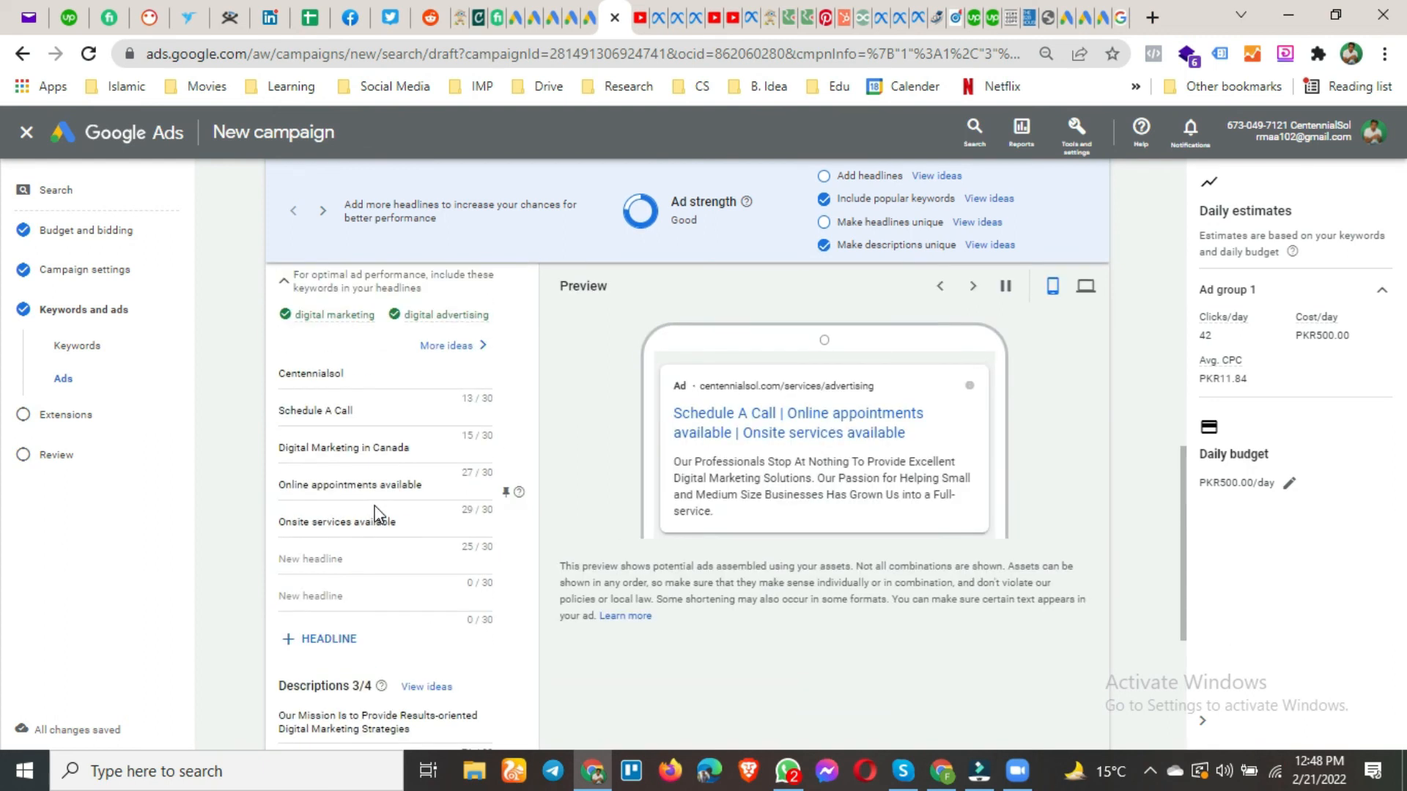
{"action": "scroll", "coordinate": [381, 498], "scroll_direction": "down", "scroll_amount": 4}
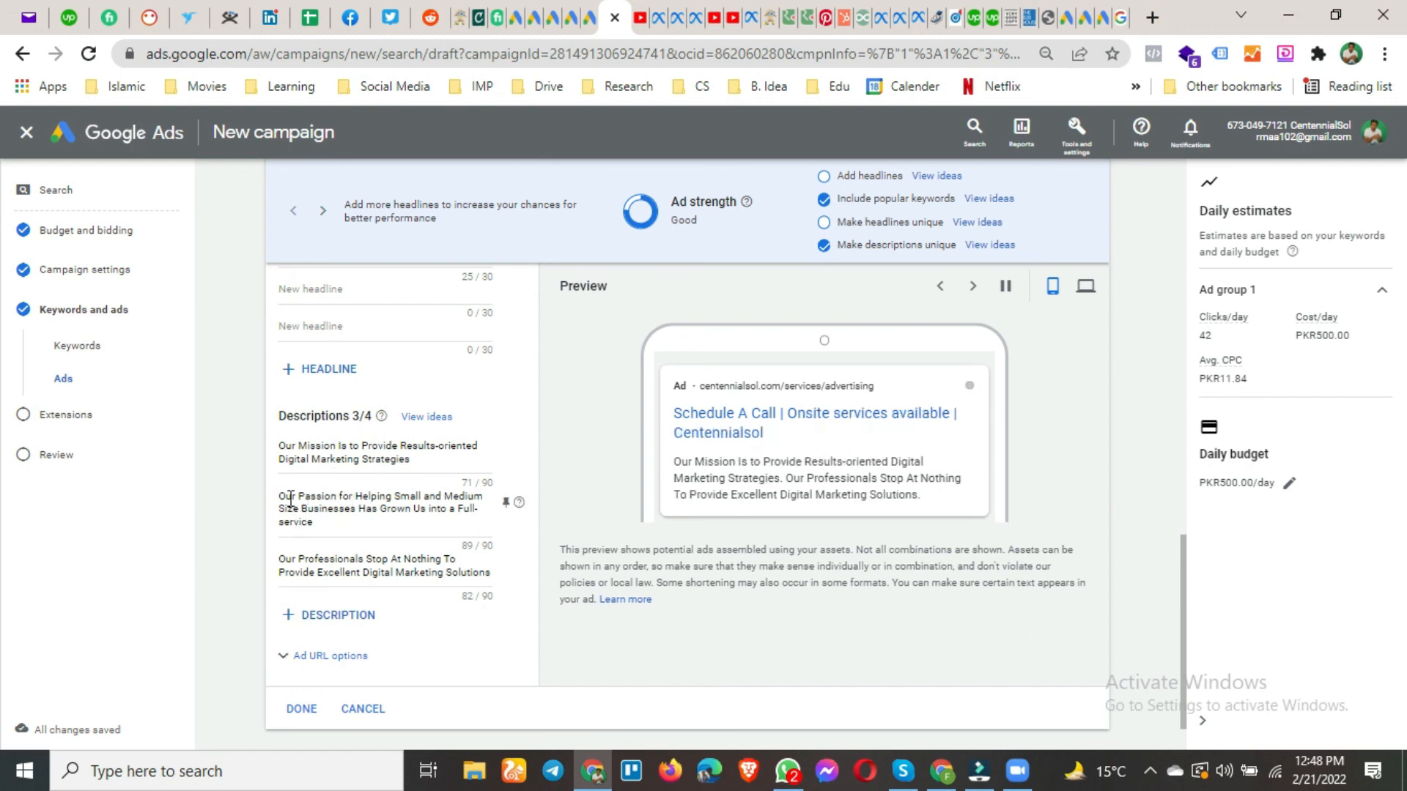
{"action": "left_click", "coordinate": [299, 709]}
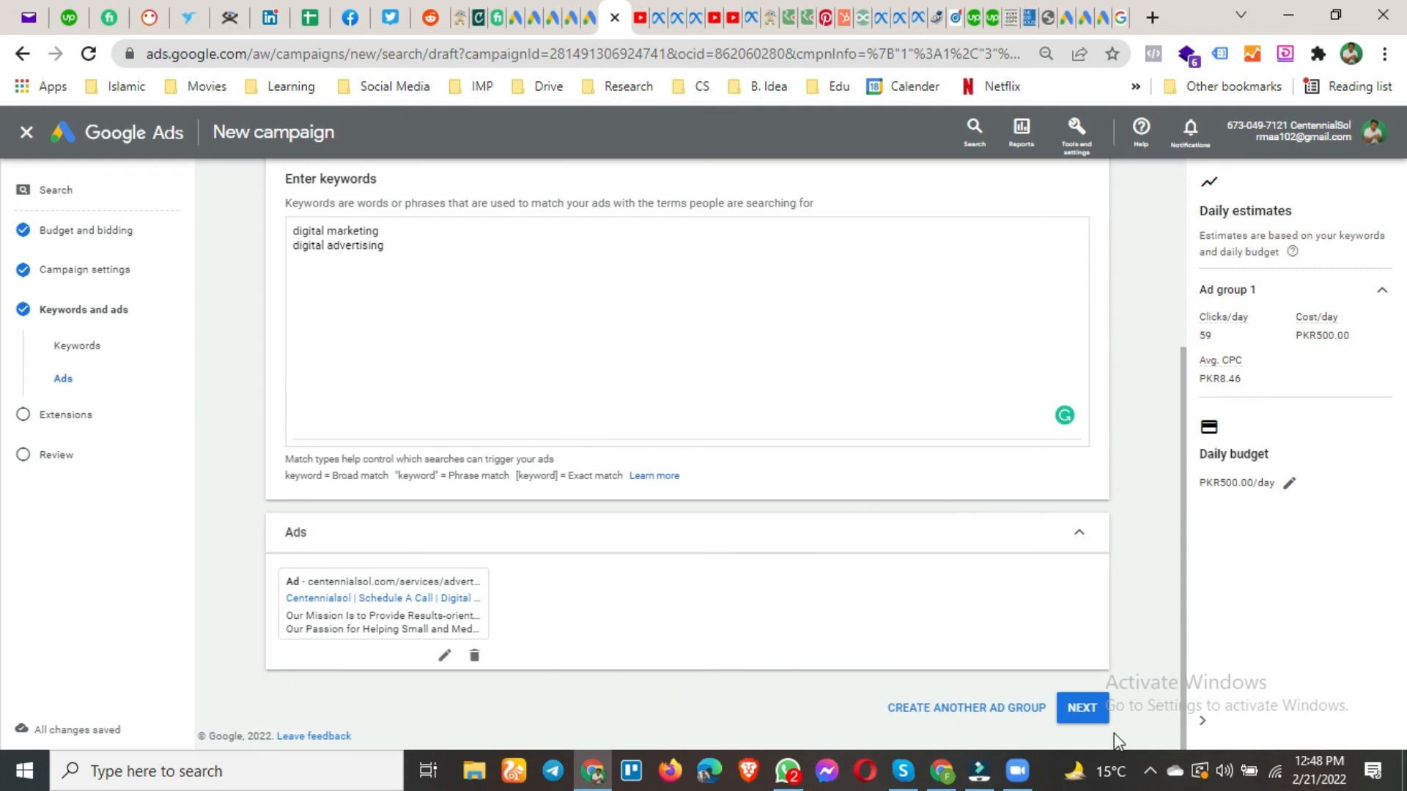
{"action": "left_click", "coordinate": [1094, 716]}
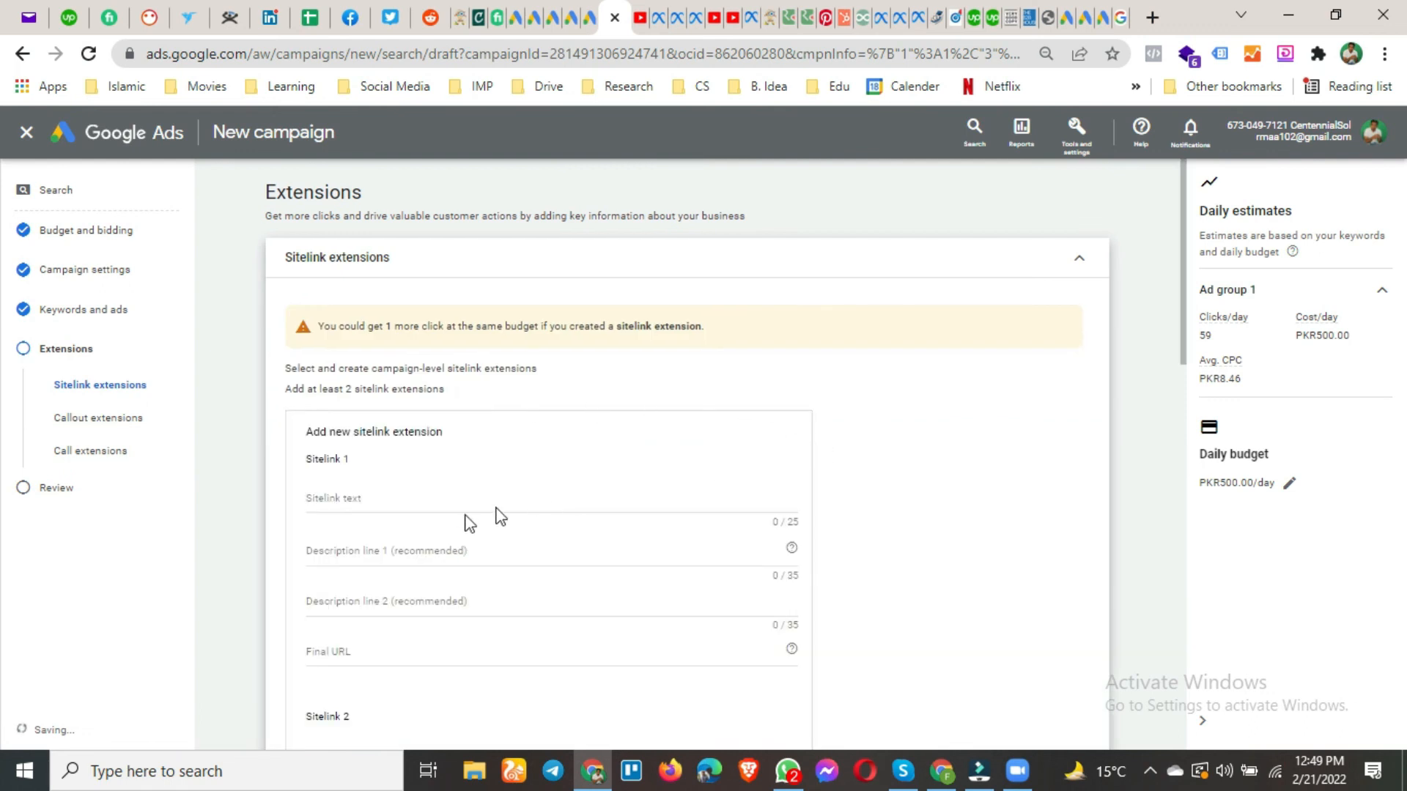
Cancel the new sitelink extension form and continue to the campaign review without adding any extensions.
{"action": "scroll", "coordinate": [575, 512], "scroll_direction": "down", "scroll_amount": 1}
{"action": "scroll", "coordinate": [578, 515], "scroll_direction": "down", "scroll_amount": 3}
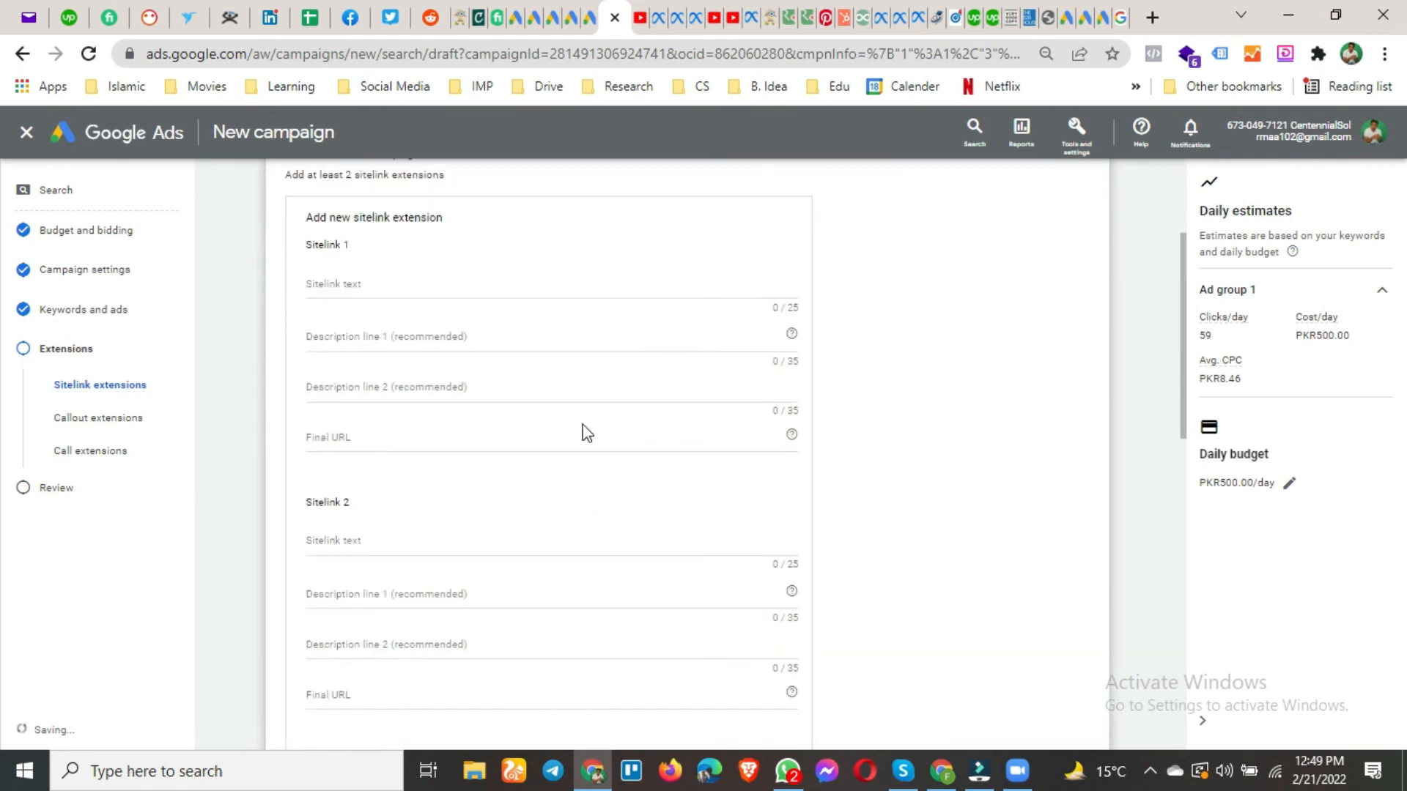
{"action": "scroll", "coordinate": [584, 433], "scroll_direction": "down", "scroll_amount": 5}
{"action": "scroll", "coordinate": [578, 467], "scroll_direction": "down", "scroll_amount": 6}
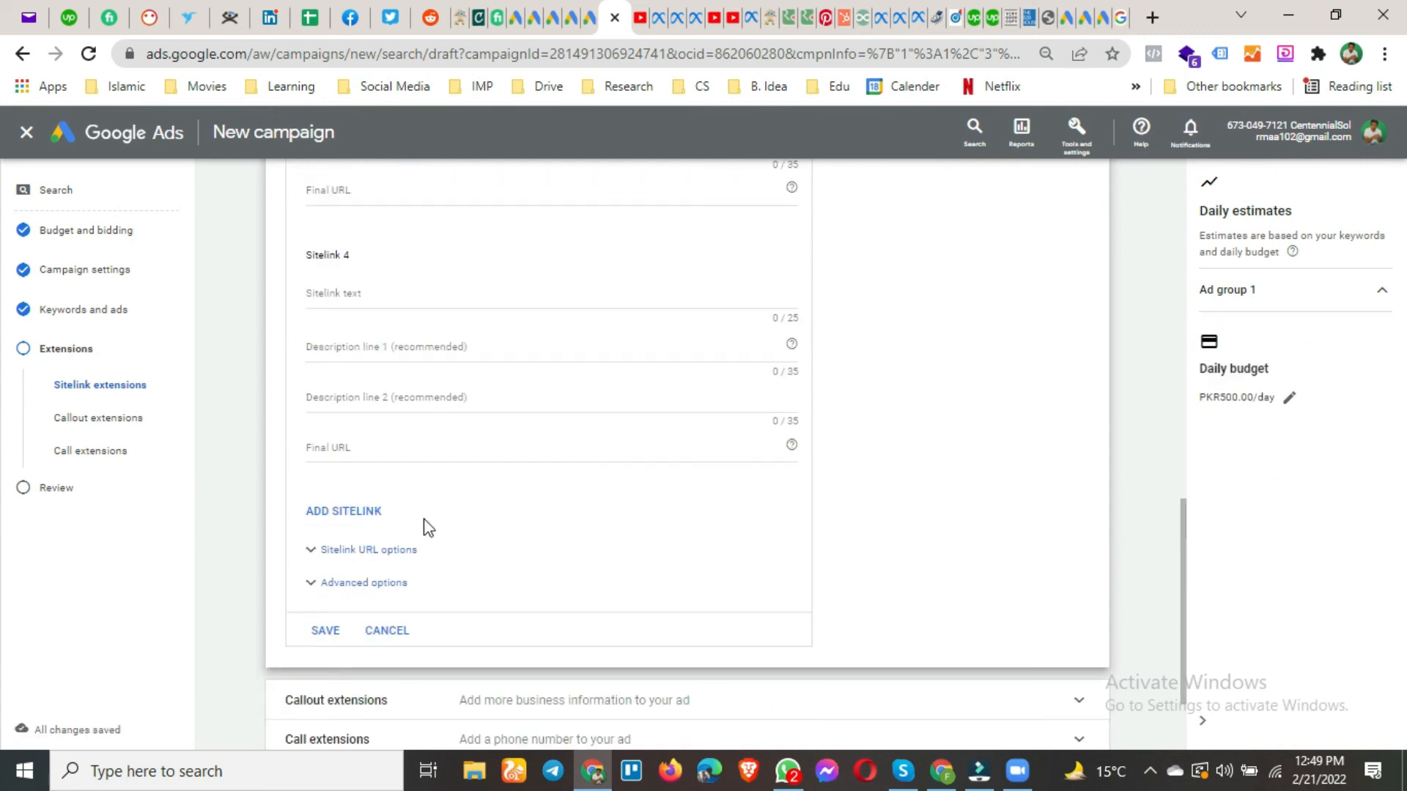
{"action": "left_click", "coordinate": [388, 502]}
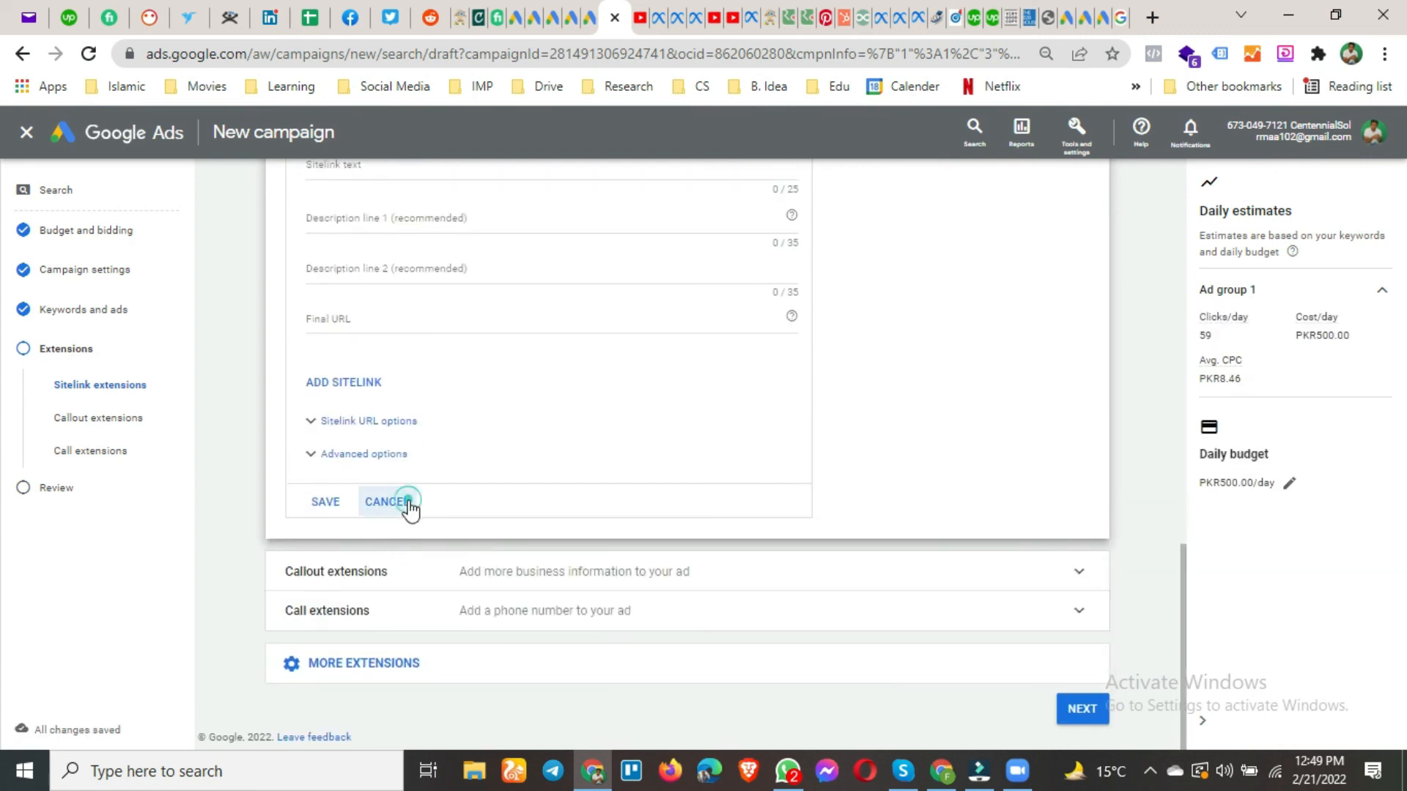
{"action": "scroll", "coordinate": [539, 534], "scroll_direction": "down", "scroll_amount": 4}
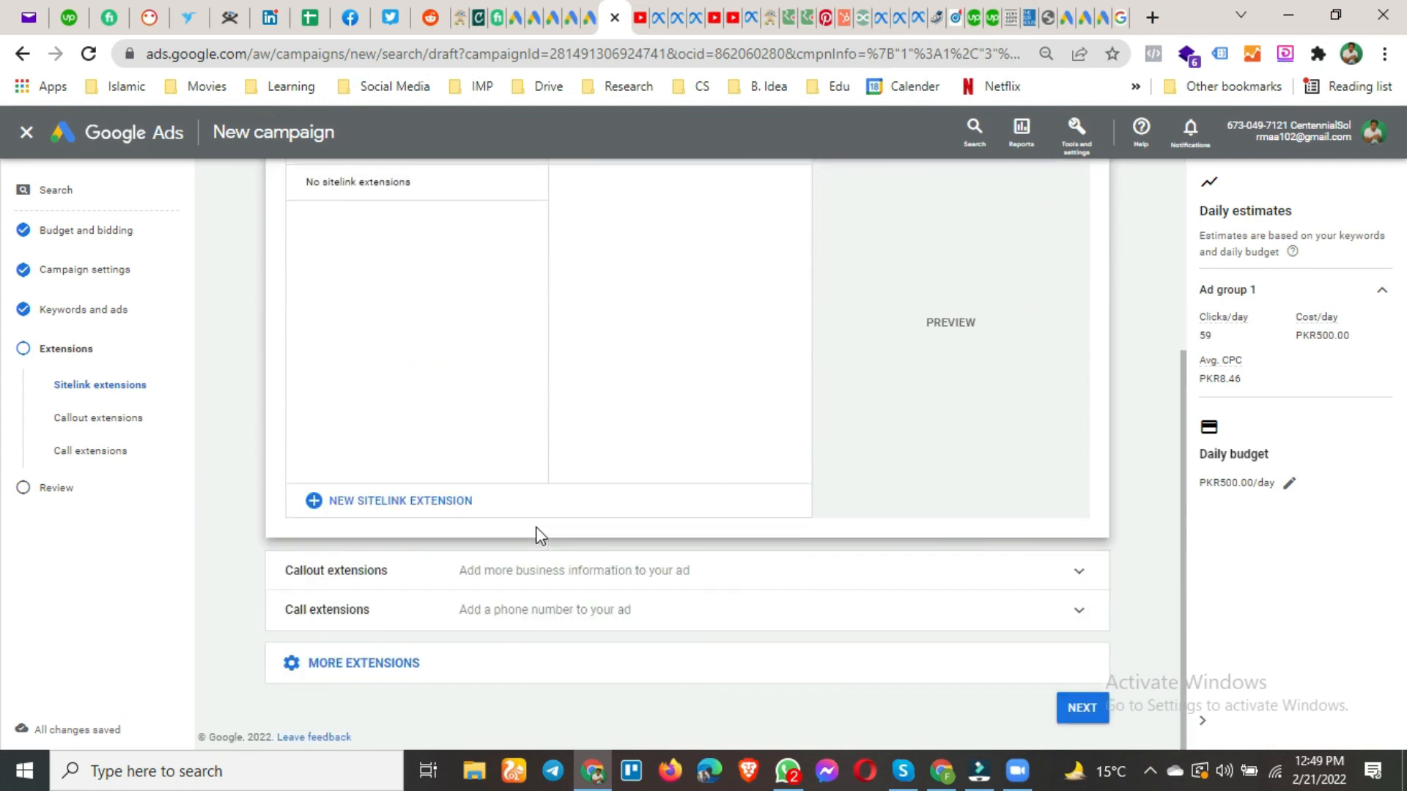
{"action": "left_click", "coordinate": [1098, 709]}
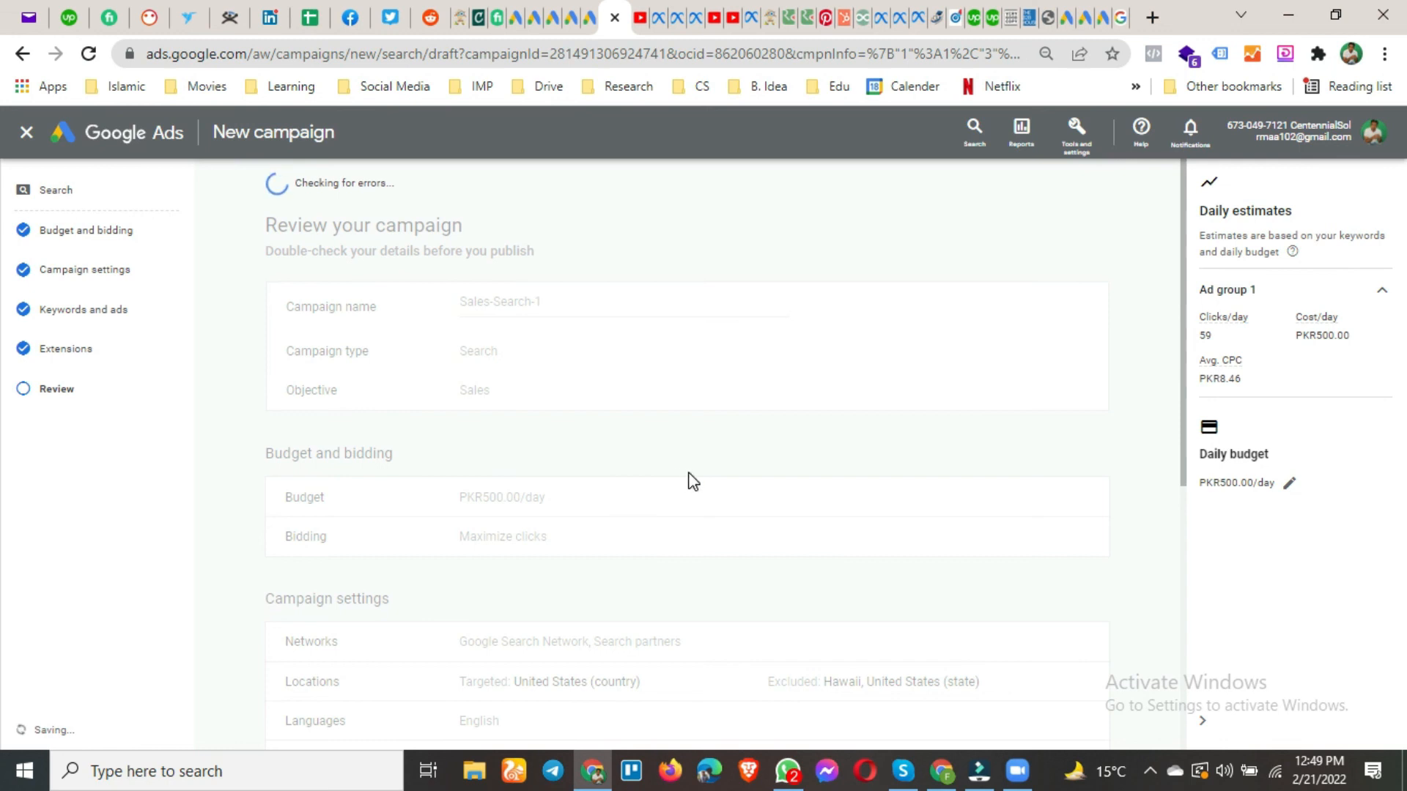
Examine the campaign review summary, covering budget and bidding, campaign settings, keywords and ads, extensions and flagged issues.
{"action": "scroll", "coordinate": [645, 410], "scroll_direction": "down", "scroll_amount": 5}
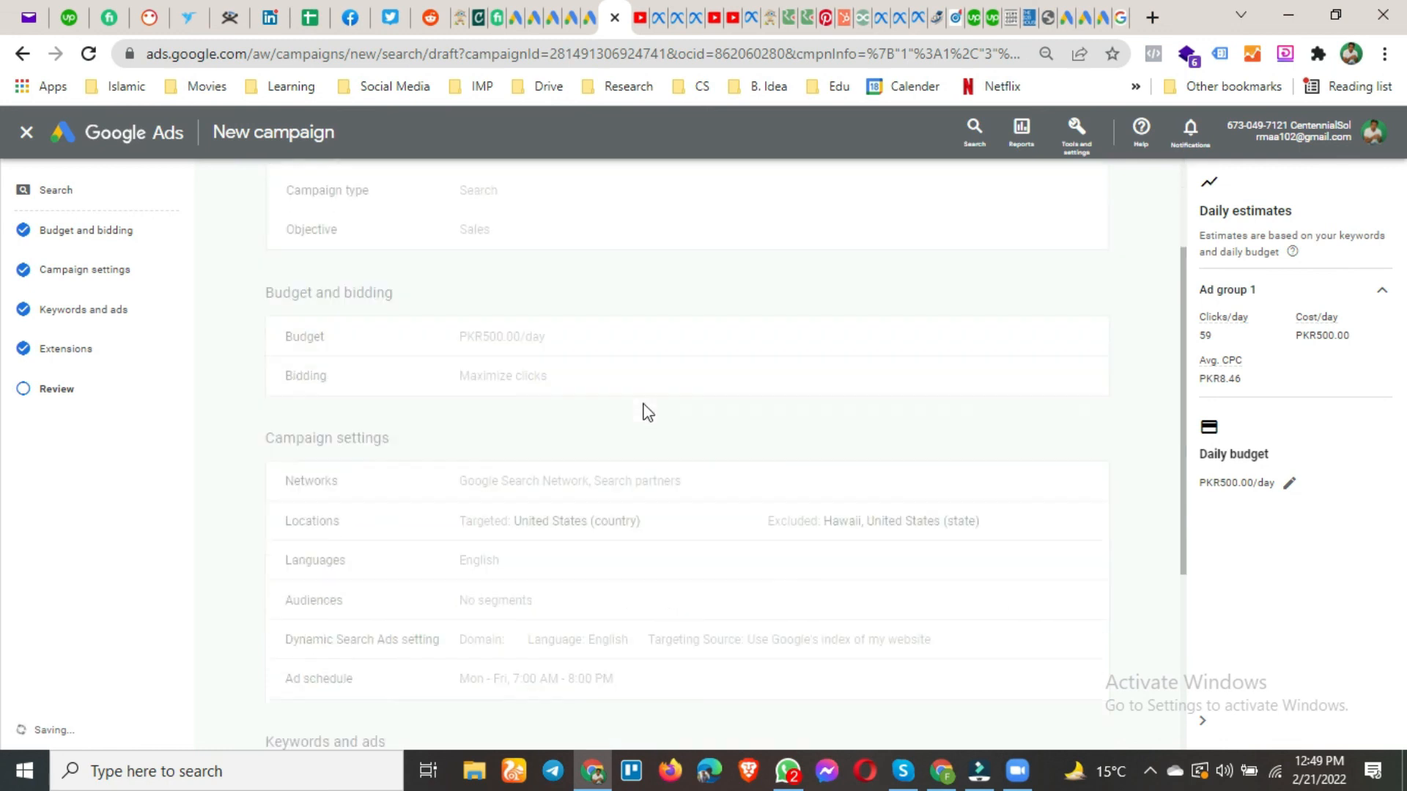
{"action": "scroll", "coordinate": [645, 422], "scroll_direction": "down", "scroll_amount": 2}
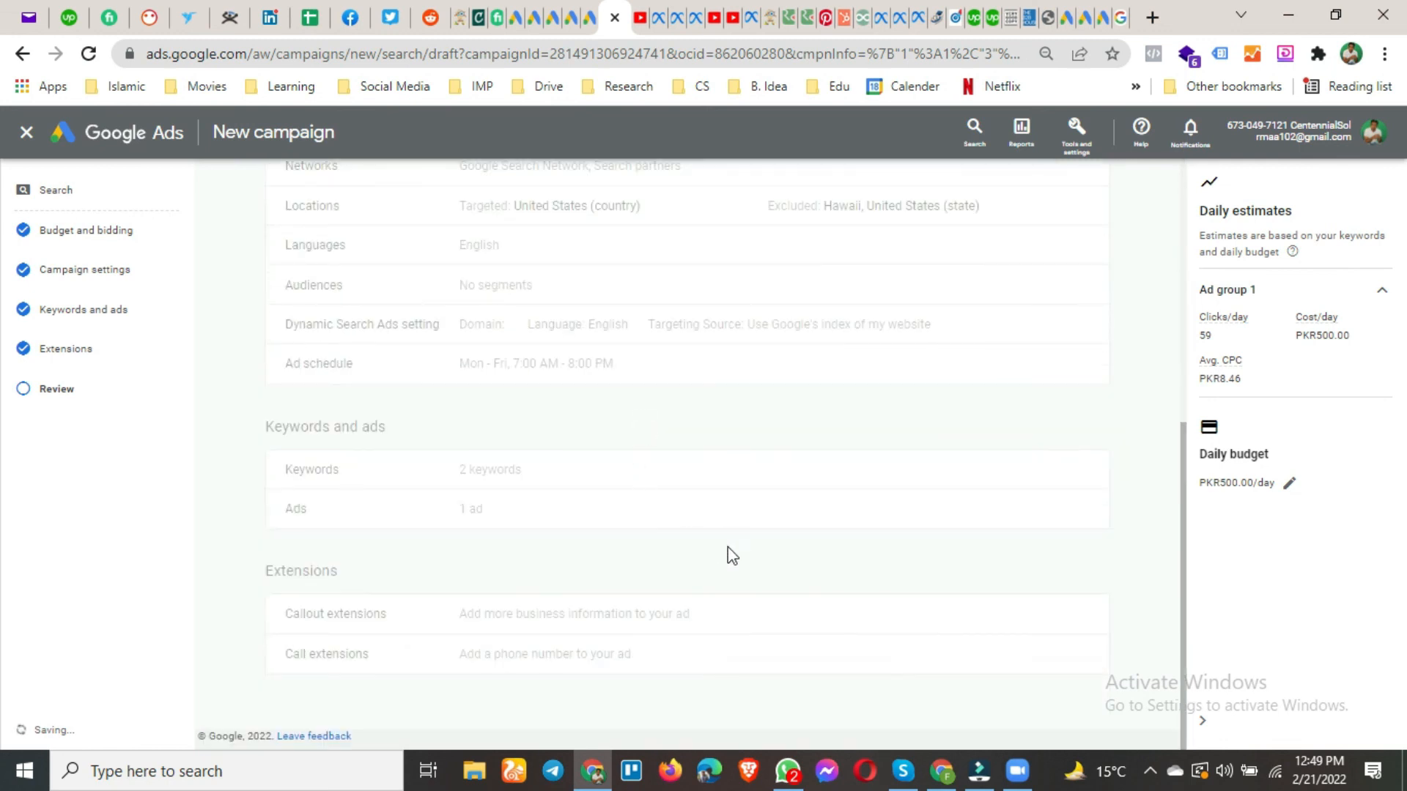
{"action": "scroll", "coordinate": [809, 534], "scroll_direction": "up", "scroll_amount": 7}
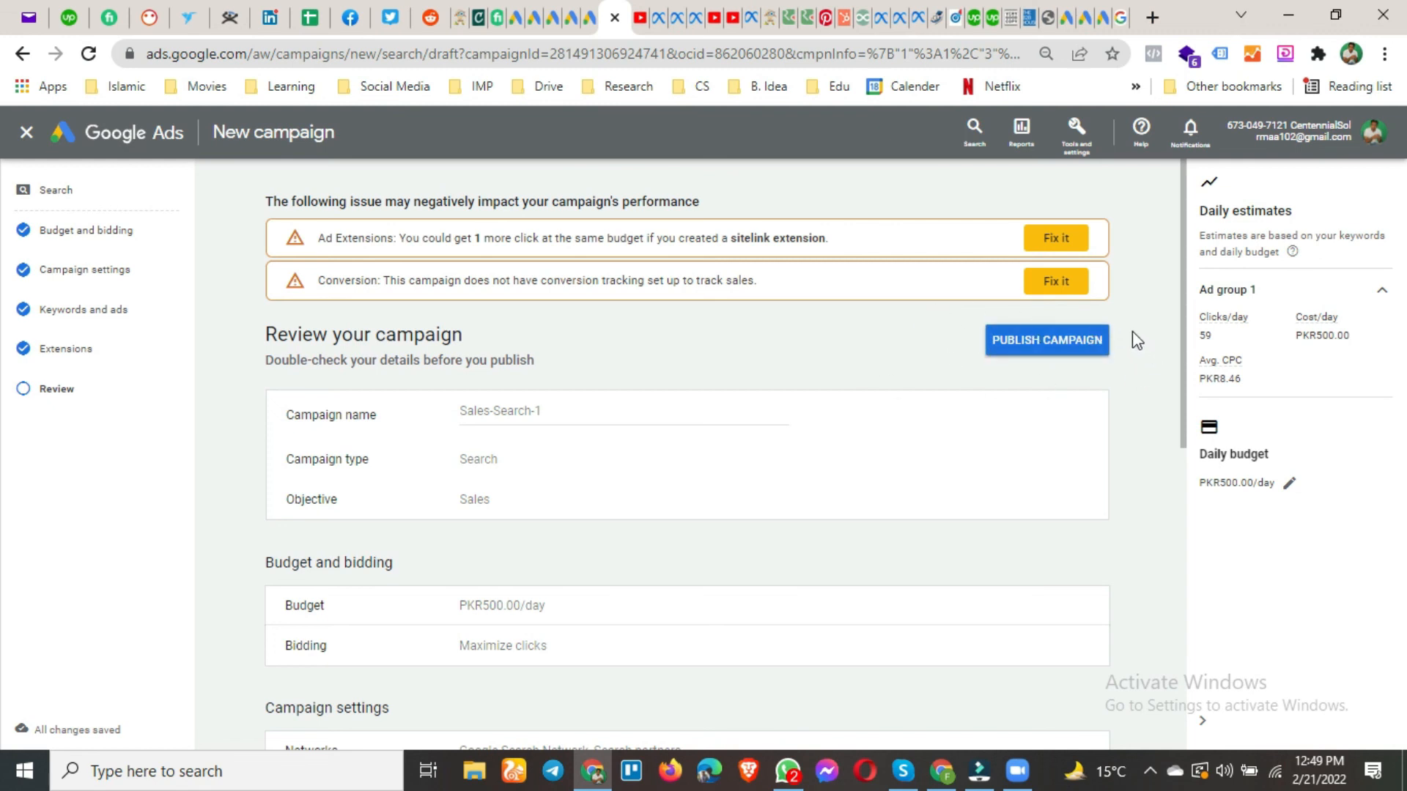
{"action": "scroll", "coordinate": [446, 405], "scroll_direction": "down", "scroll_amount": 8}
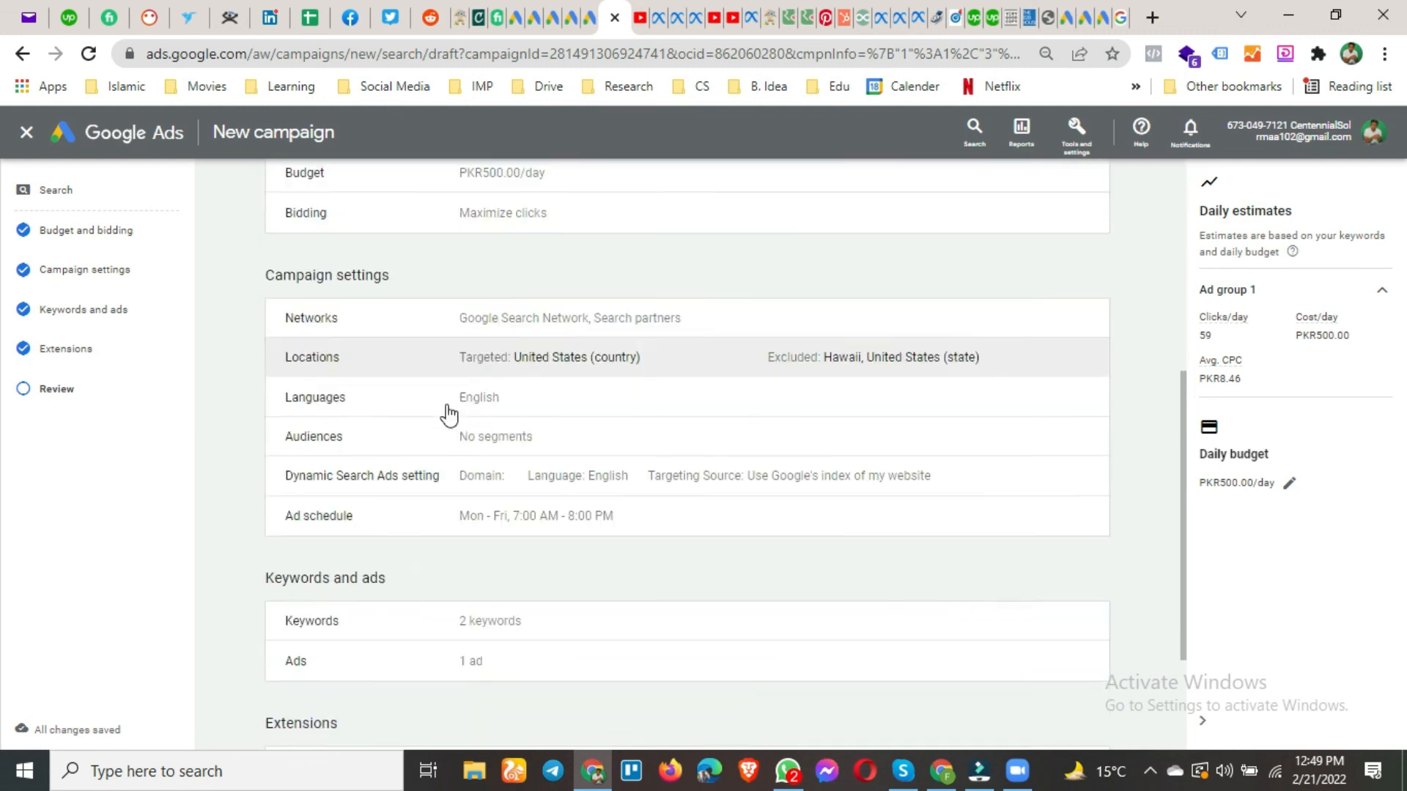
{"action": "scroll", "coordinate": [447, 404], "scroll_direction": "up", "scroll_amount": 9}
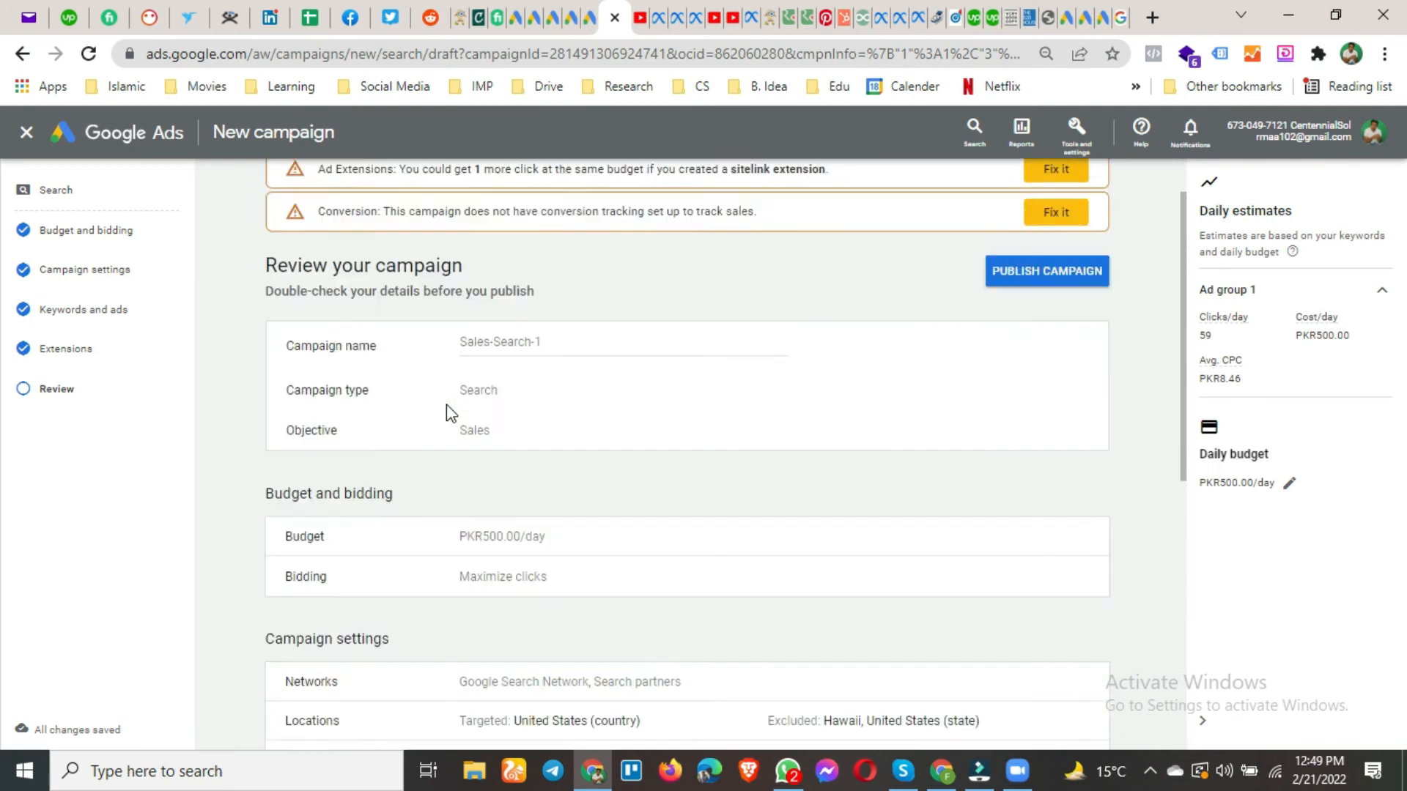